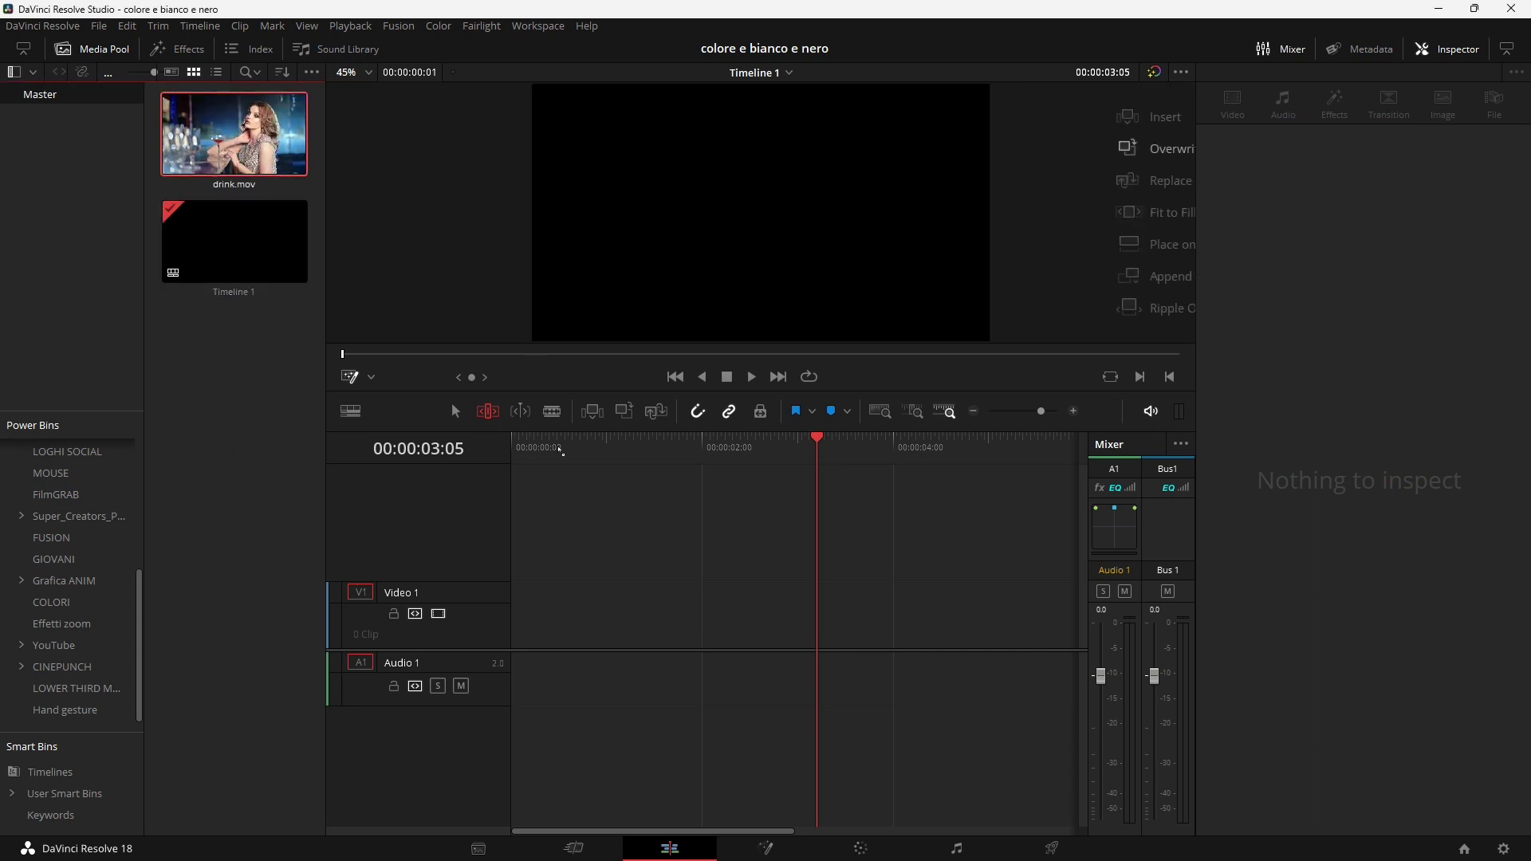
- Place drink.mov on Video 1 and scrub through it to preview
{"action": "left_click_drag", "start_coordinate": [237, 147], "coordinate": [500, 600]}
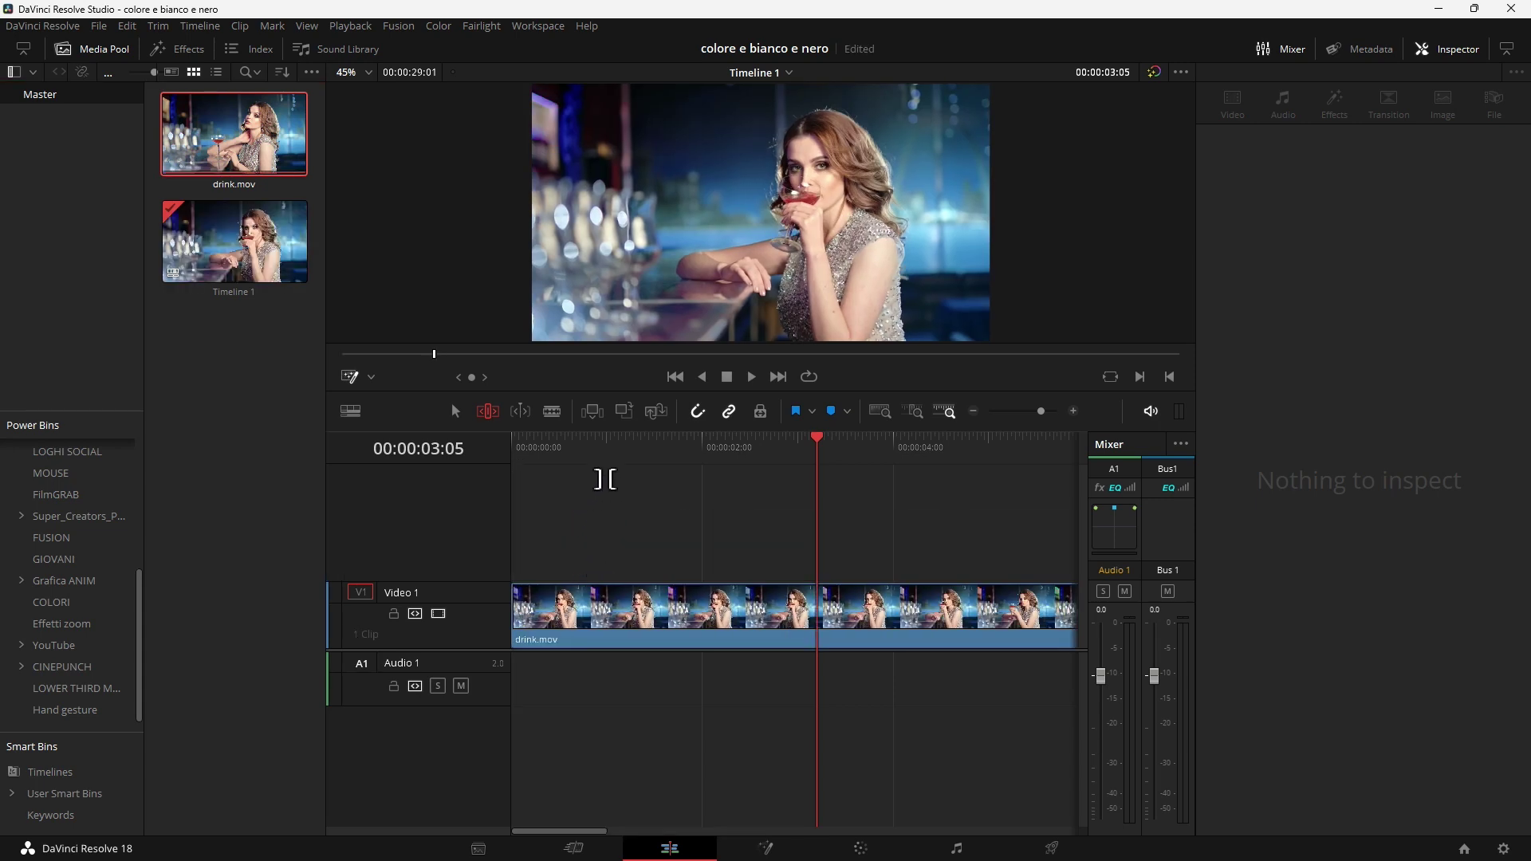
{"action": "left_click", "coordinate": [611, 471]}
{"action": "mouse_move", "coordinate": [615, 472]}
{"action": "left_mouse_down"}
{"action": "mouse_move", "coordinate": [922, 507]}
{"action": "mouse_move", "coordinate": [903, 505]}
{"action": "left_mouse_up"}
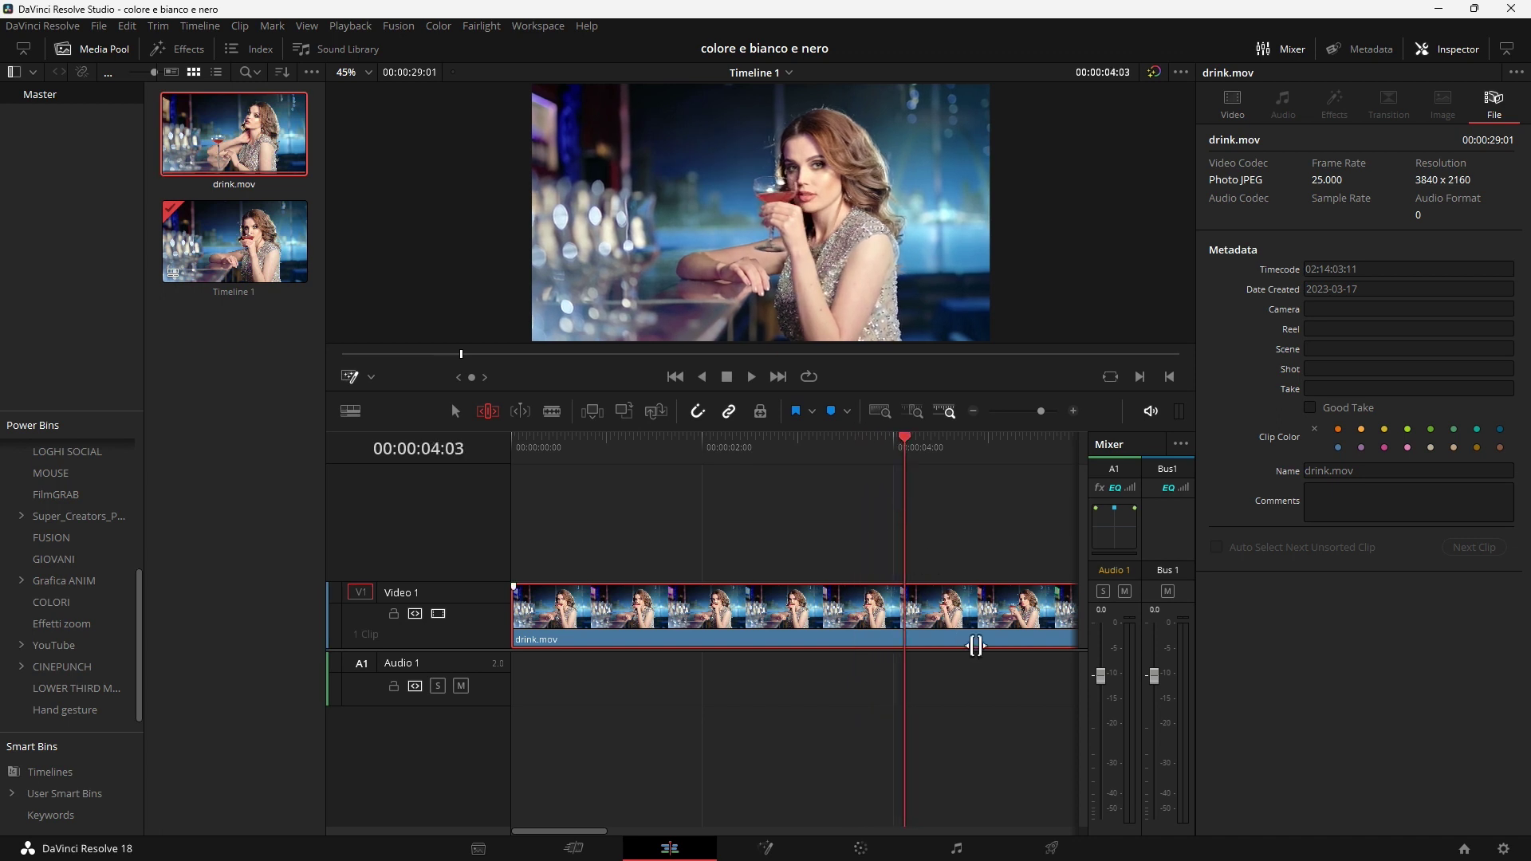
- Split the clip at about 03:05 with Ctrl+B and delete the tail after the cut
{"action": "left_click_drag", "start_coordinate": [974, 643], "coordinate": [976, 646]}
{"action": "key", "text": "Home"}
{"action": "key", "text": "space"}
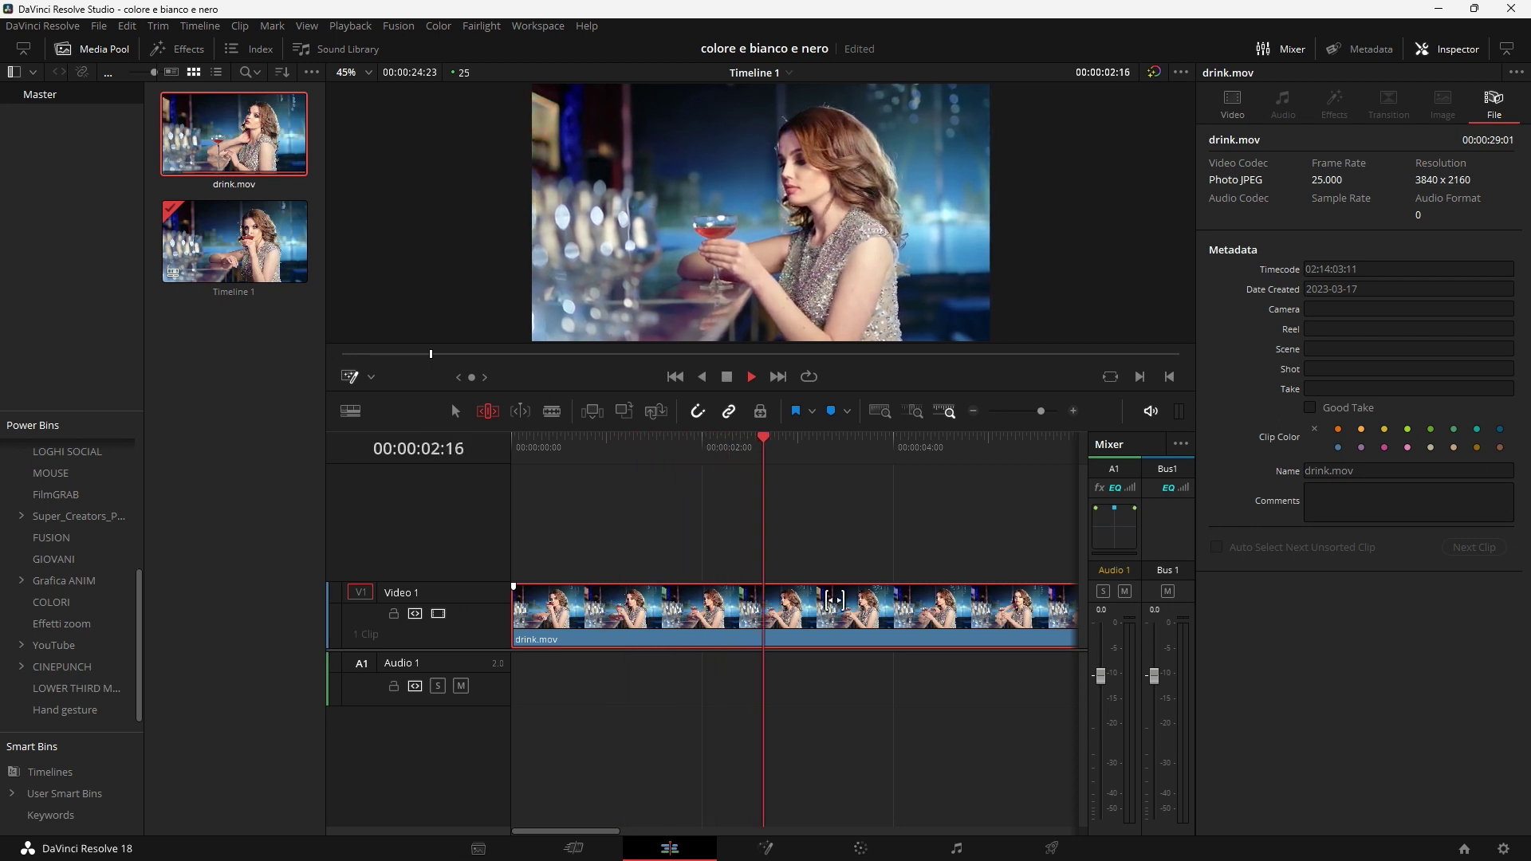
{"action": "key", "text": "space"}
{"action": "key", "text": "ctrl+b"}
{"action": "left_click", "coordinate": [898, 606]}
{"action": "key", "text": "Delete"}
- Check several frames of the shortened clip, ending at the timeline start
{"action": "left_click", "coordinate": [749, 469]}
{"action": "left_click", "coordinate": [529, 468]}
{"action": "left_click", "coordinate": [695, 472]}
{"action": "left_click", "coordinate": [675, 482]}
{"action": "left_click", "coordinate": [519, 485]}
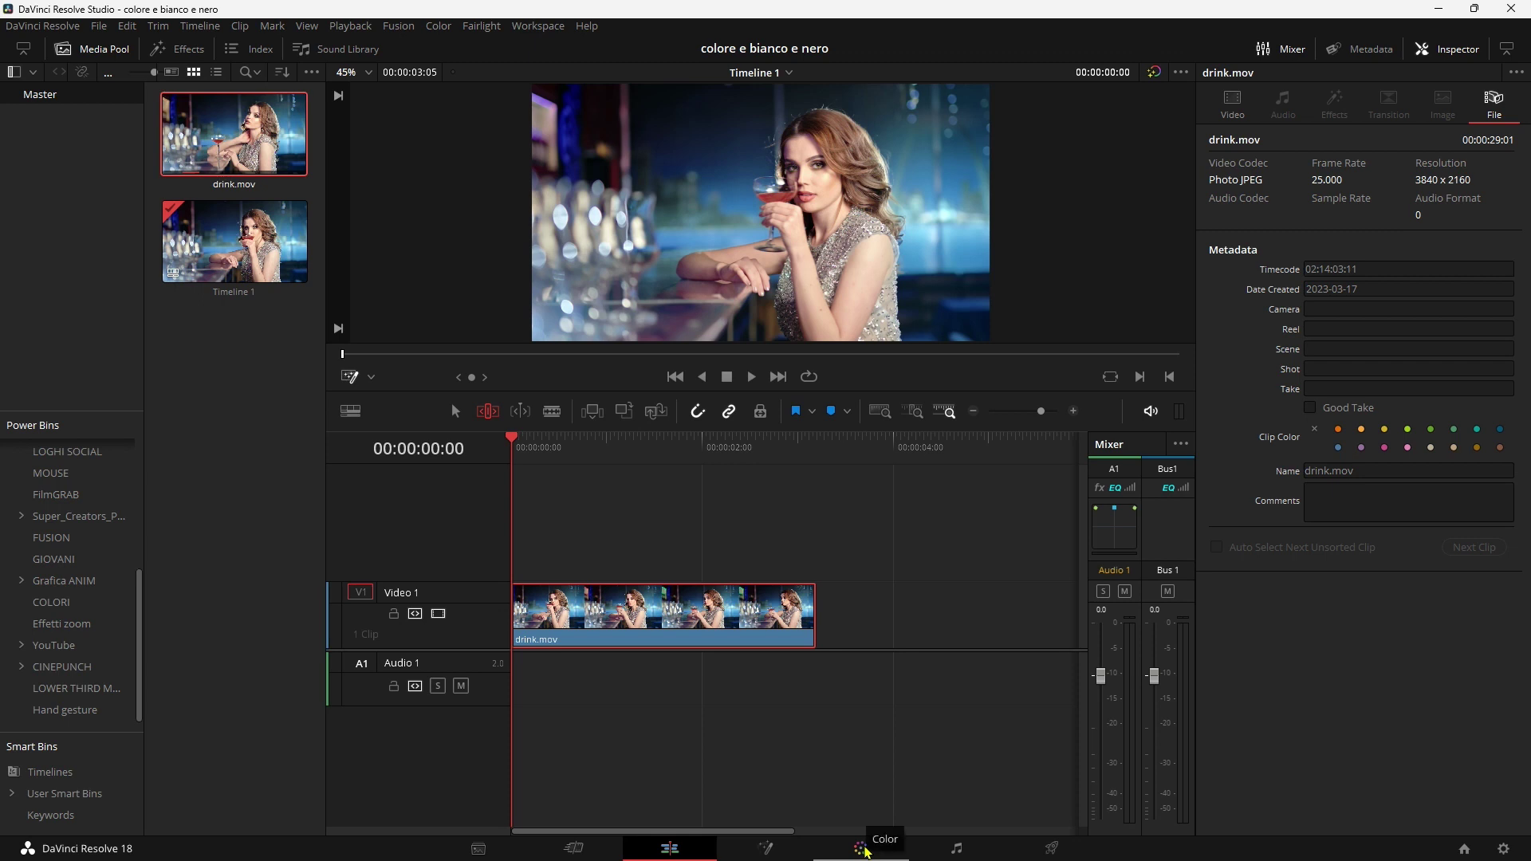
- Switch to the Color page for the trimmed drink clip
{"action": "left_click", "coordinate": [863, 849]}
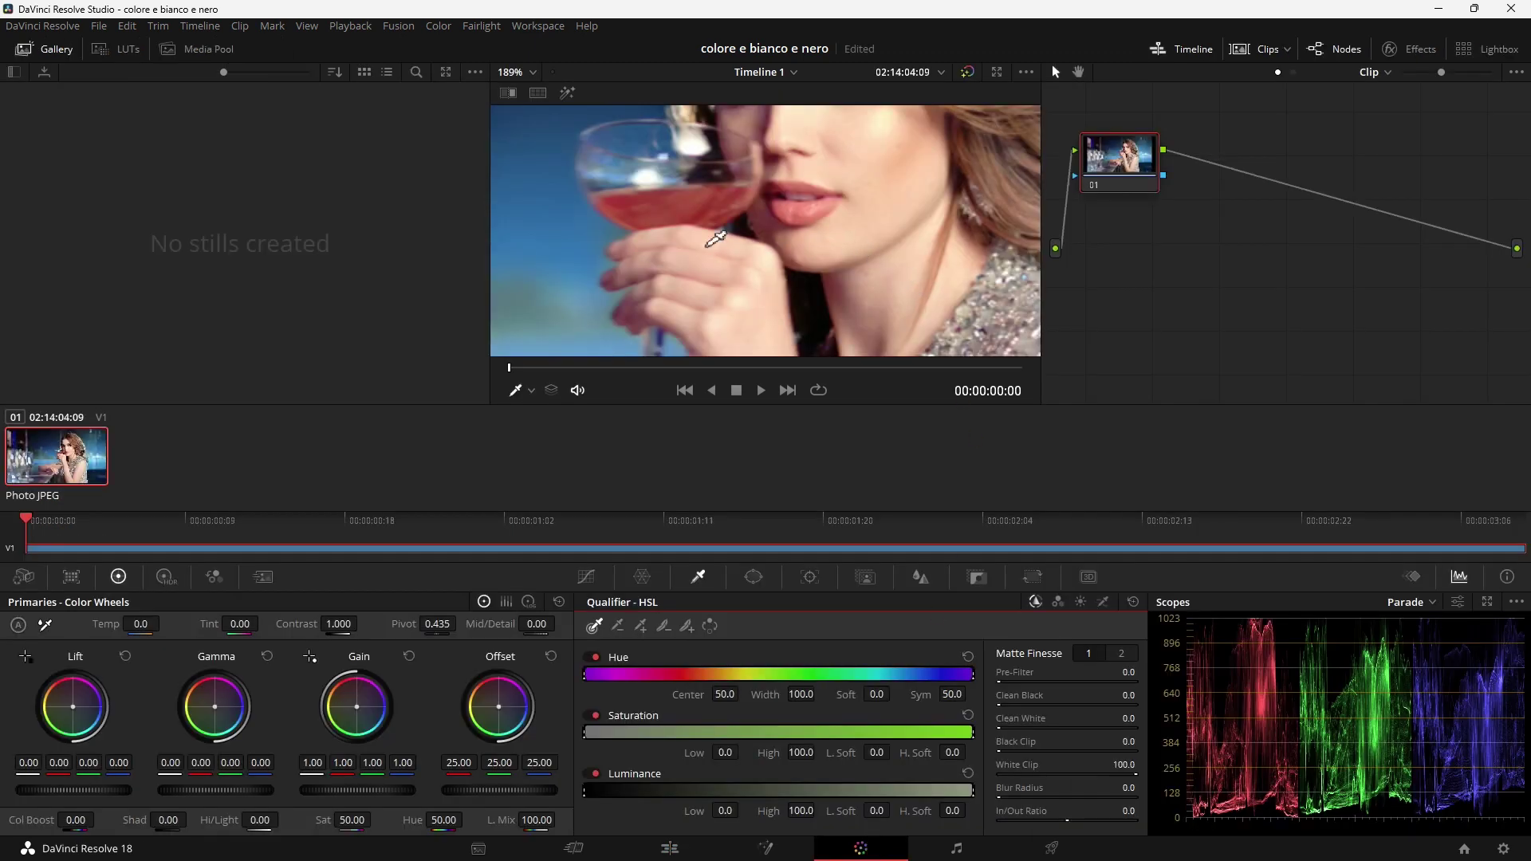
{"action": "scroll", "coordinate": [718, 247], "scroll_direction": "down", "scroll_amount": 1}
{"action": "scroll", "coordinate": [722, 251], "scroll_direction": "down", "scroll_amount": 1}
{"action": "scroll", "coordinate": [724, 259], "scroll_direction": "down", "scroll_amount": 1}
{"action": "scroll", "coordinate": [724, 260], "scroll_direction": "down", "scroll_amount": 2}
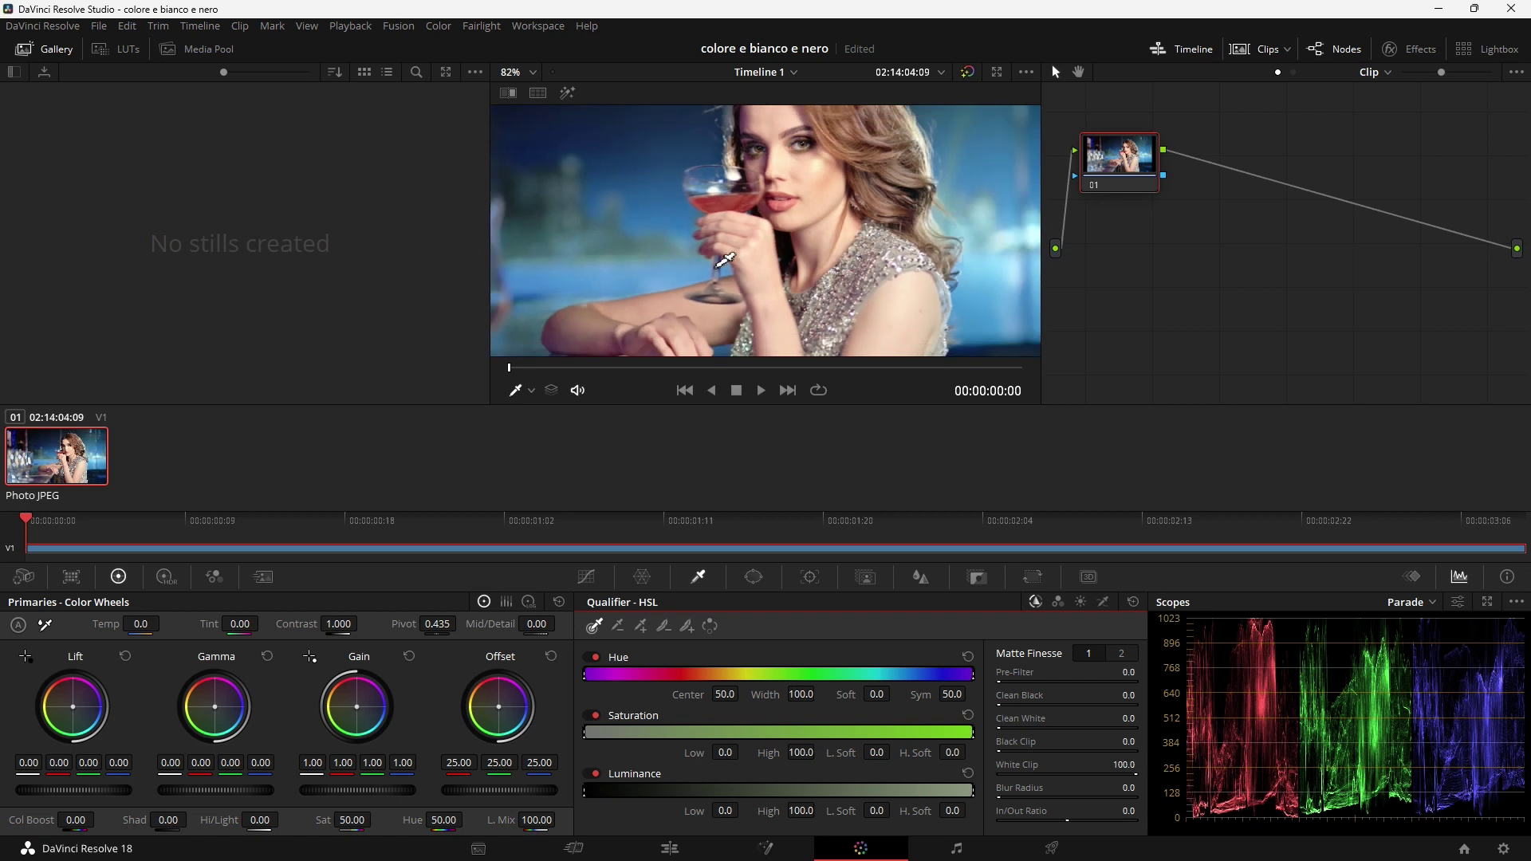
{"action": "scroll", "coordinate": [724, 260], "scroll_direction": "down", "scroll_amount": 1}
{"action": "scroll", "coordinate": [726, 259], "scroll_direction": "down", "scroll_amount": 1}
{"action": "scroll", "coordinate": [724, 259], "scroll_direction": "up", "scroll_amount": 1}
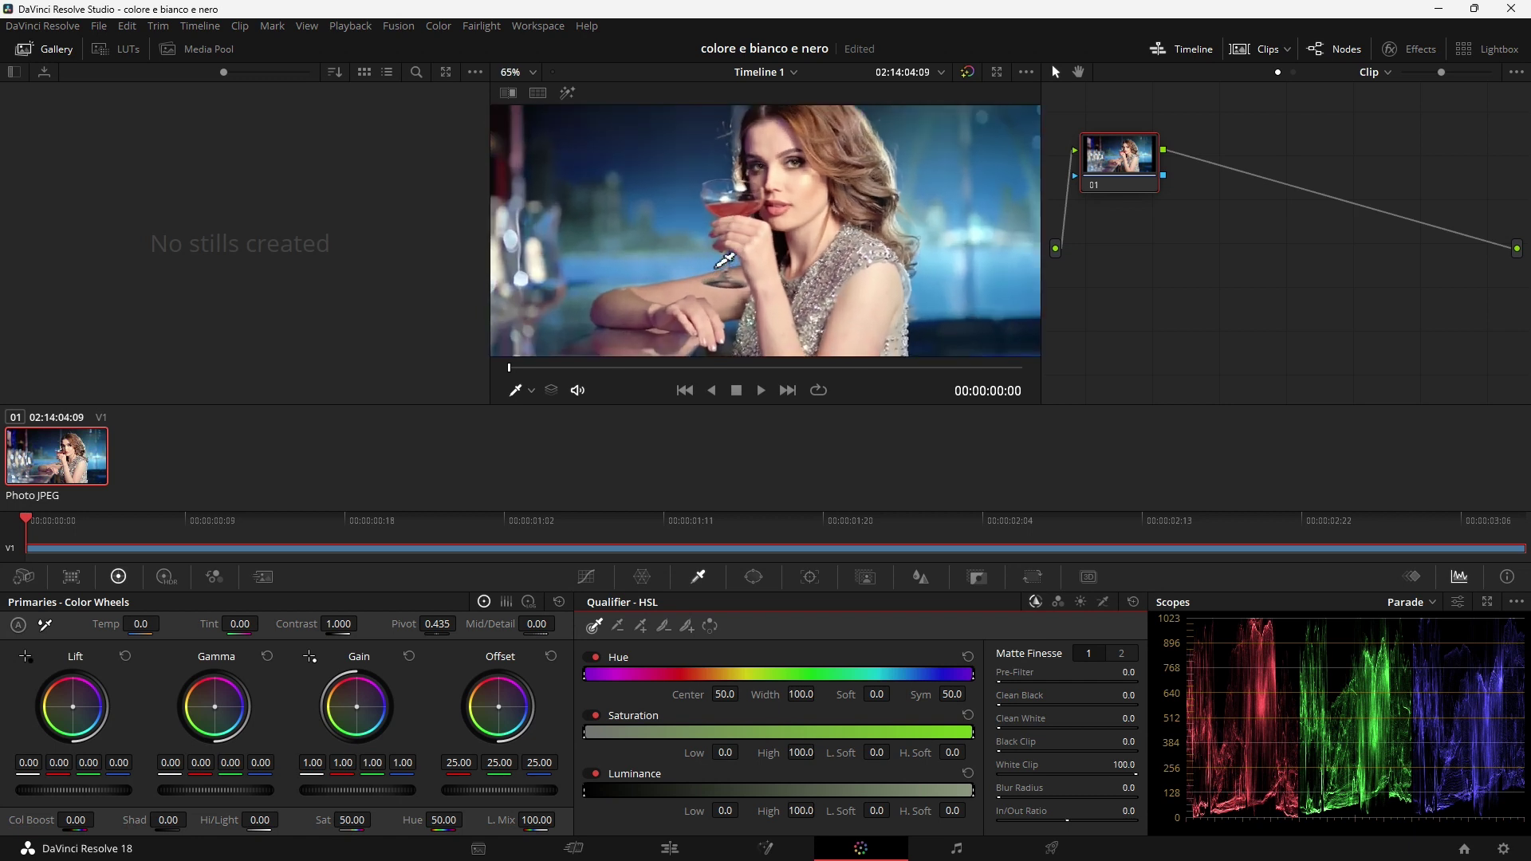
{"action": "scroll", "coordinate": [725, 263], "scroll_direction": "down", "scroll_amount": 1}
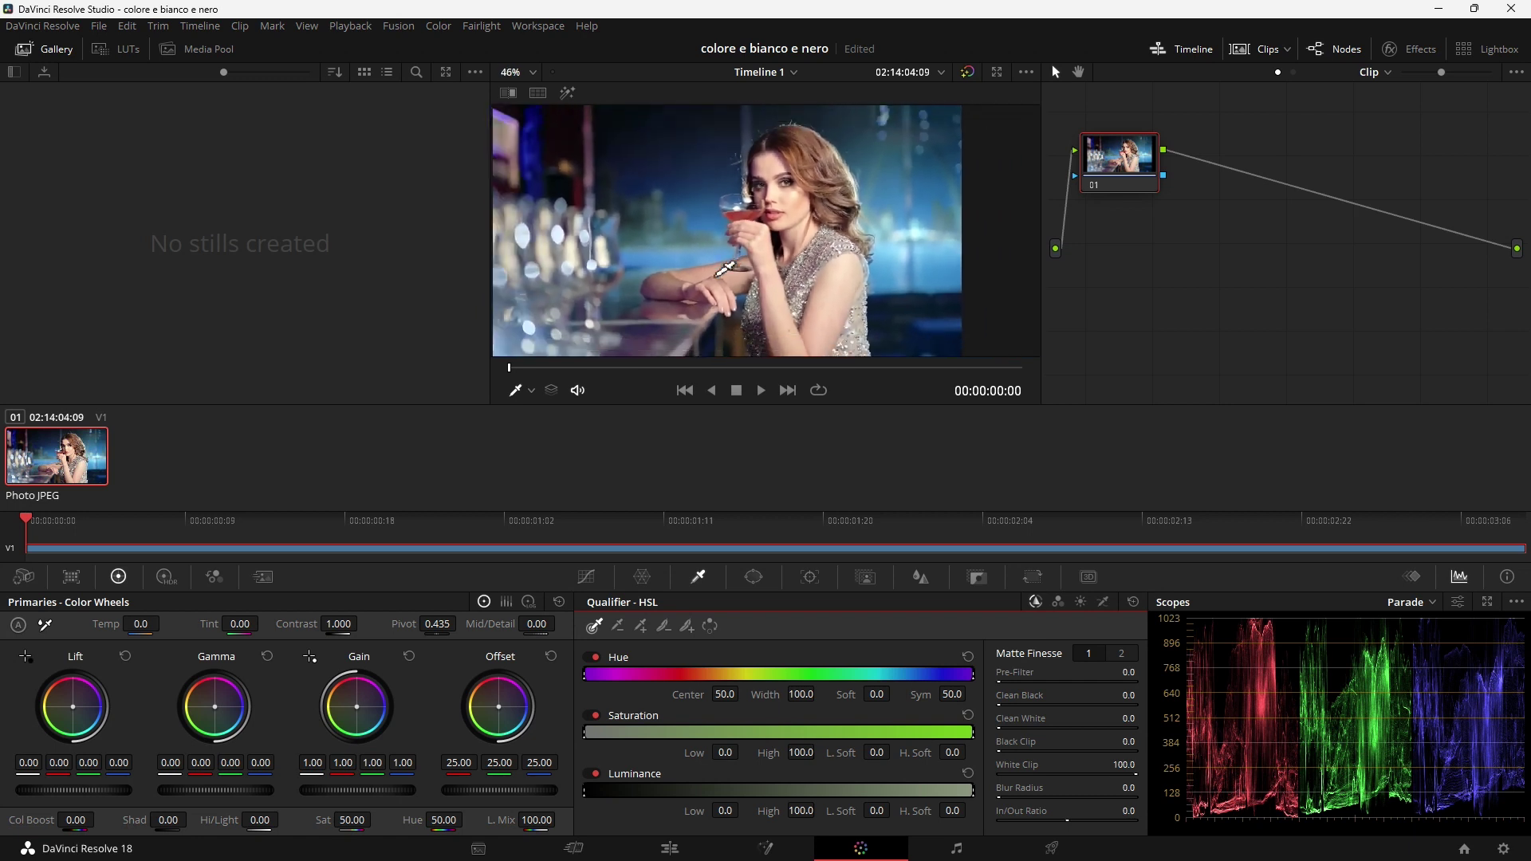
{"action": "scroll", "coordinate": [725, 270], "scroll_direction": "down", "scroll_amount": 1}
{"action": "scroll", "coordinate": [725, 269], "scroll_direction": "down", "scroll_amount": 1}
{"action": "scroll", "coordinate": [725, 270], "scroll_direction": "up", "scroll_amount": 2}
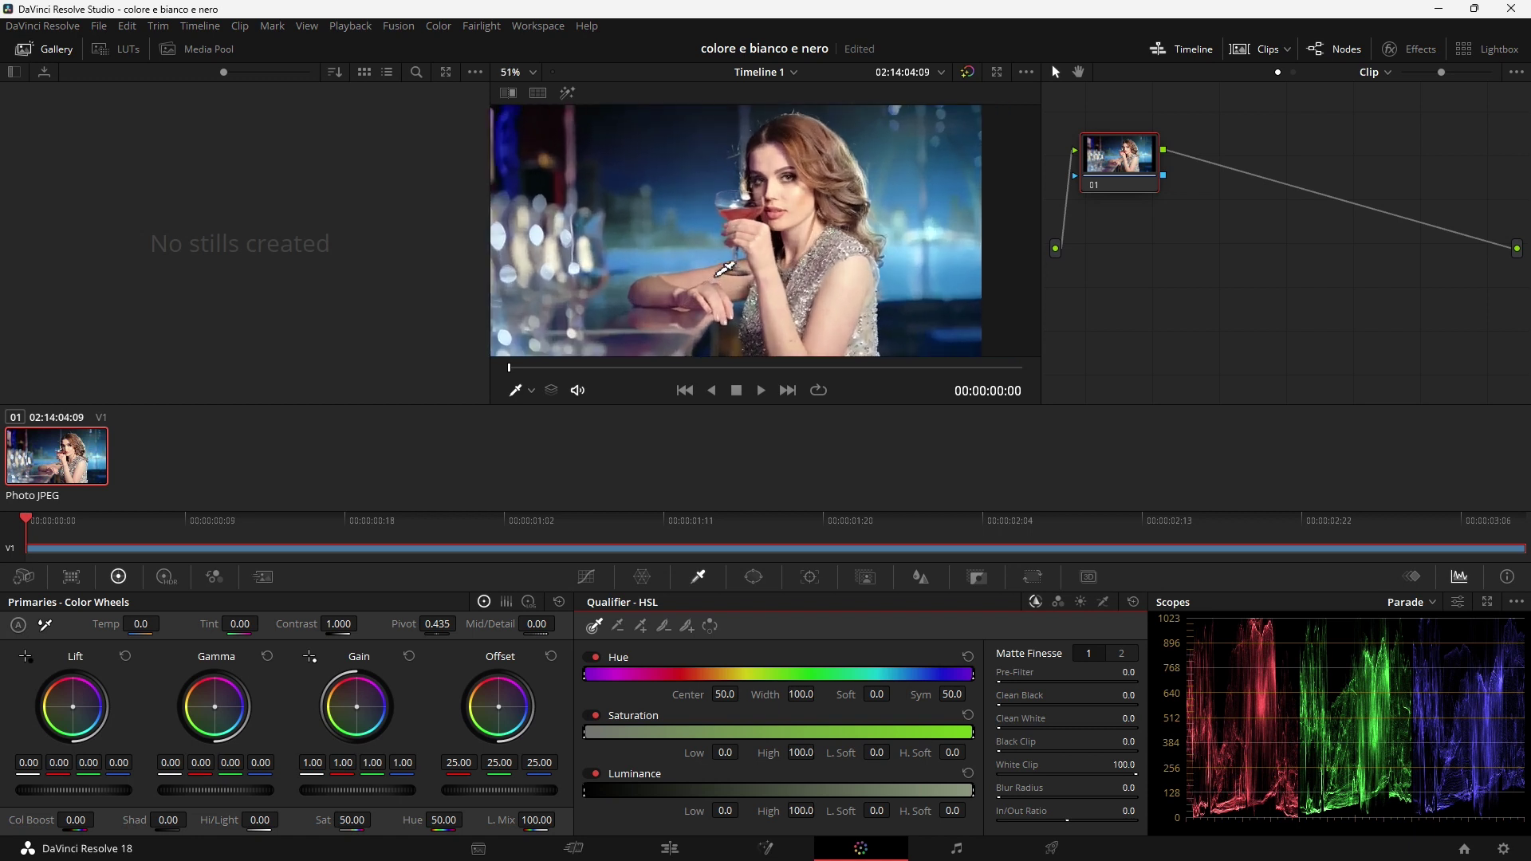
{"action": "scroll", "coordinate": [725, 269], "scroll_direction": "up", "scroll_amount": 2}
{"action": "scroll", "coordinate": [725, 268], "scroll_direction": "up", "scroll_amount": 1}
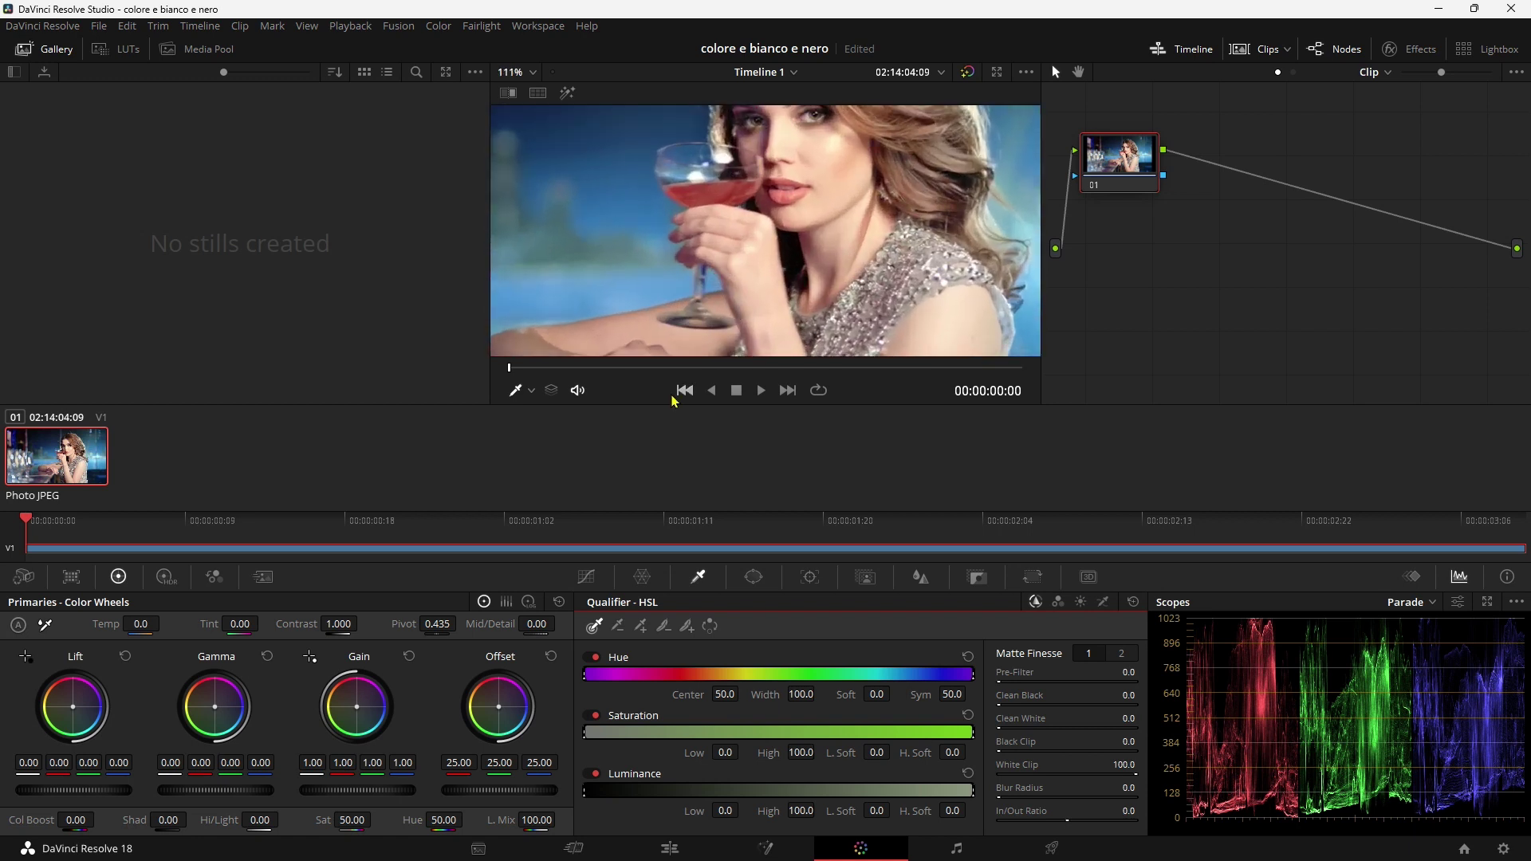
{"action": "scroll", "coordinate": [742, 317], "scroll_direction": "up", "scroll_amount": 1}
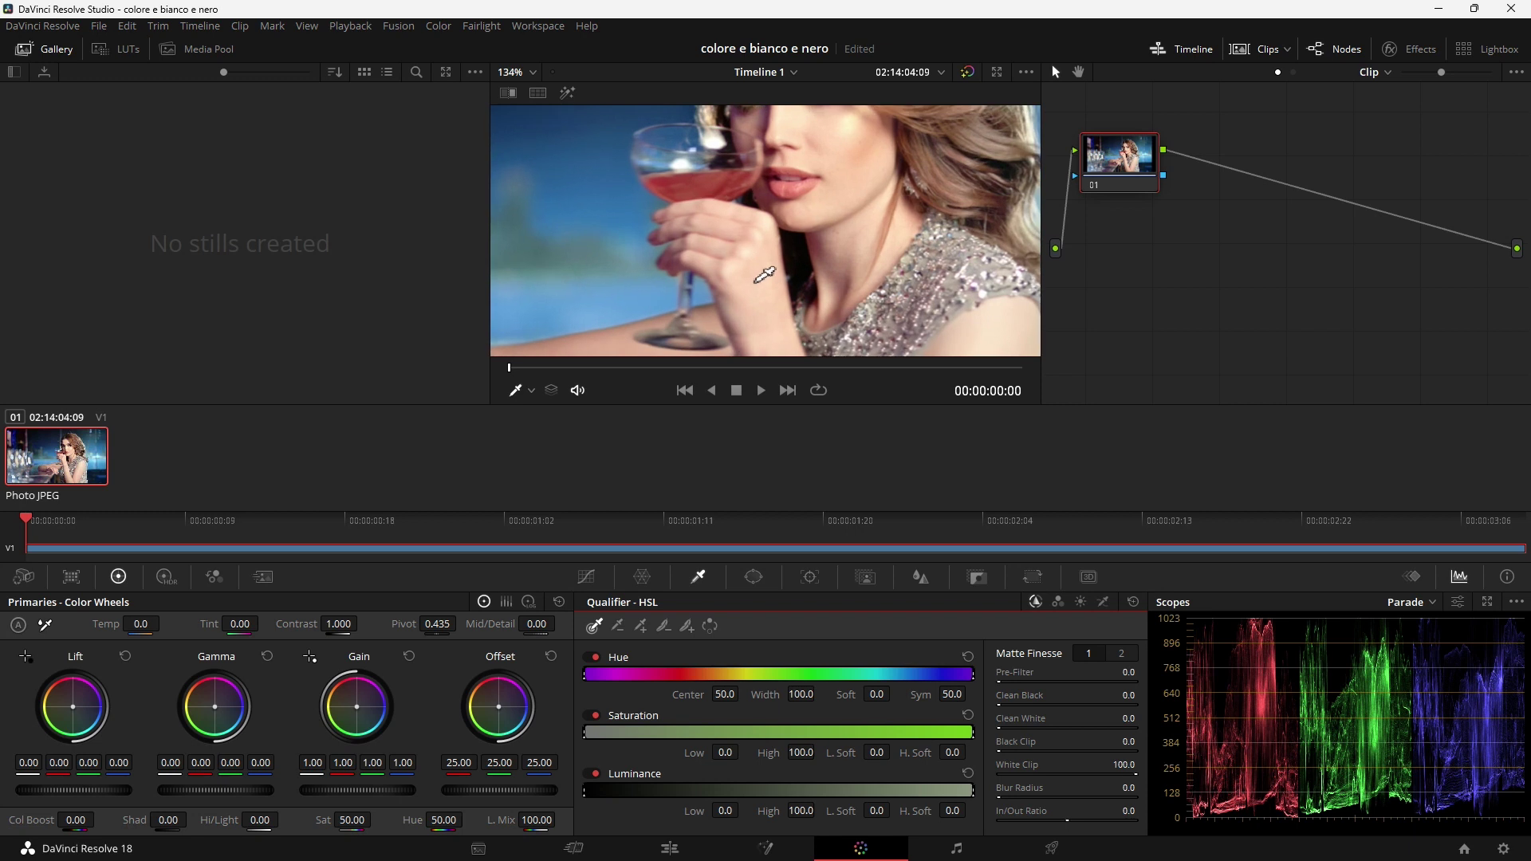
{"action": "scroll", "coordinate": [752, 140], "scroll_direction": "down", "scroll_amount": 3}
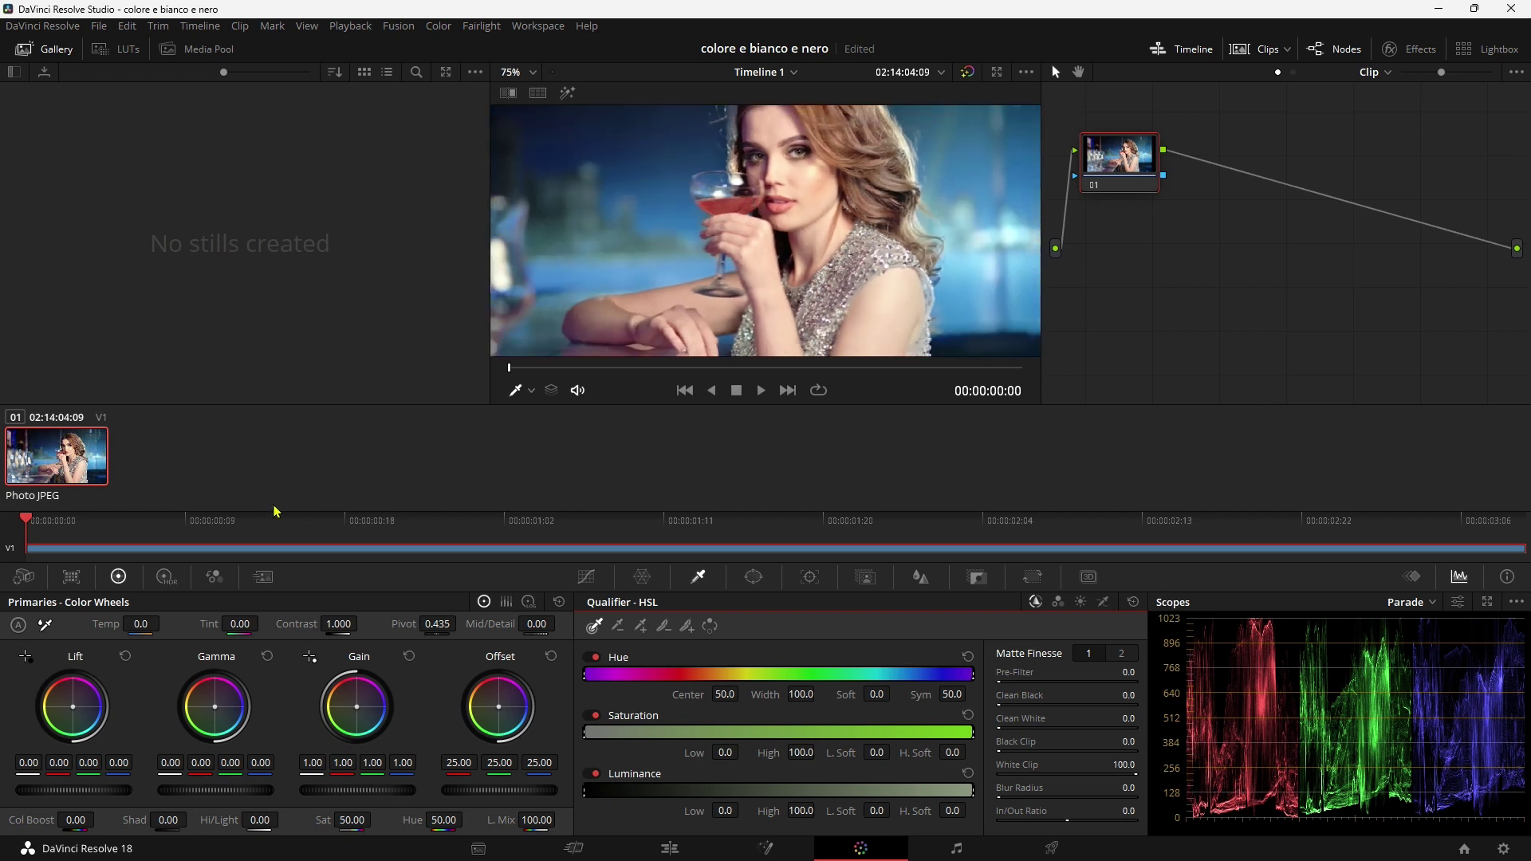
- Scrub to about 01:09, zoom the viewer onto the glass, and shift node 01 right
{"action": "mouse_move", "coordinate": [212, 522]}
{"action": "left_mouse_down"}
{"action": "mouse_move", "coordinate": [1033, 542]}
{"action": "mouse_move", "coordinate": [439, 527]}
{"action": "mouse_move", "coordinate": [663, 522]}
{"action": "left_mouse_up"}
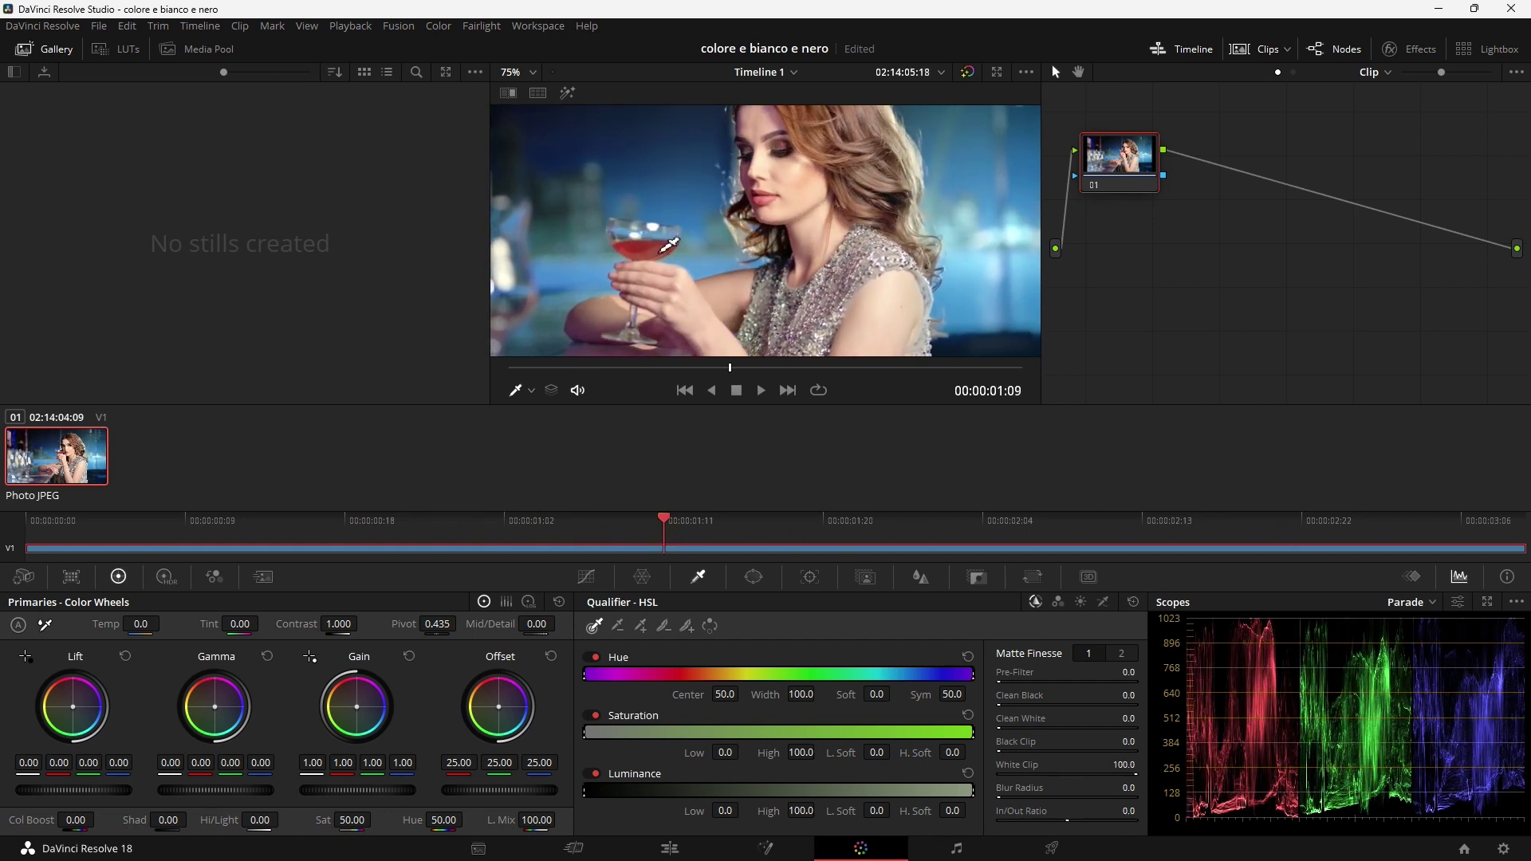
{"action": "scroll", "coordinate": [645, 263], "scroll_direction": "up", "scroll_amount": 1}
{"action": "scroll", "coordinate": [646, 263], "scroll_direction": "up", "scroll_amount": 2}
{"action": "scroll", "coordinate": [634, 258], "scroll_direction": "up", "scroll_amount": 1}
{"action": "scroll", "coordinate": [638, 272], "scroll_direction": "up", "scroll_amount": 2}
{"action": "scroll", "coordinate": [654, 292], "scroll_direction": "up", "scroll_amount": 2}
{"action": "left_click_drag", "start_coordinate": [659, 296], "coordinate": [1025, 154]}
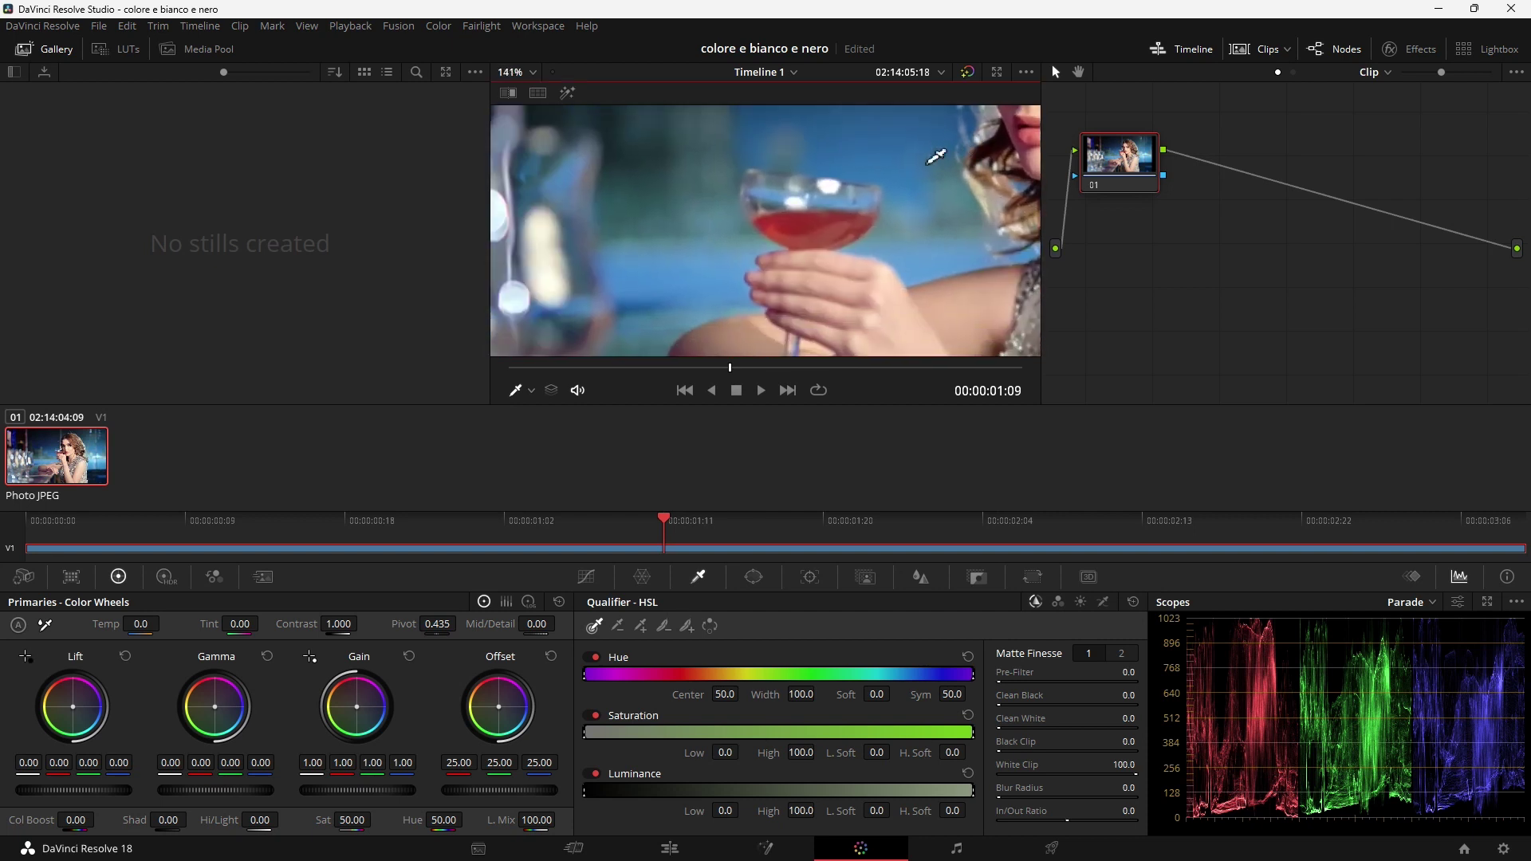
{"action": "scroll", "coordinate": [852, 269], "scroll_direction": "up", "scroll_amount": 2}
{"action": "left_click_drag", "start_coordinate": [852, 269], "coordinate": [807, 287]}
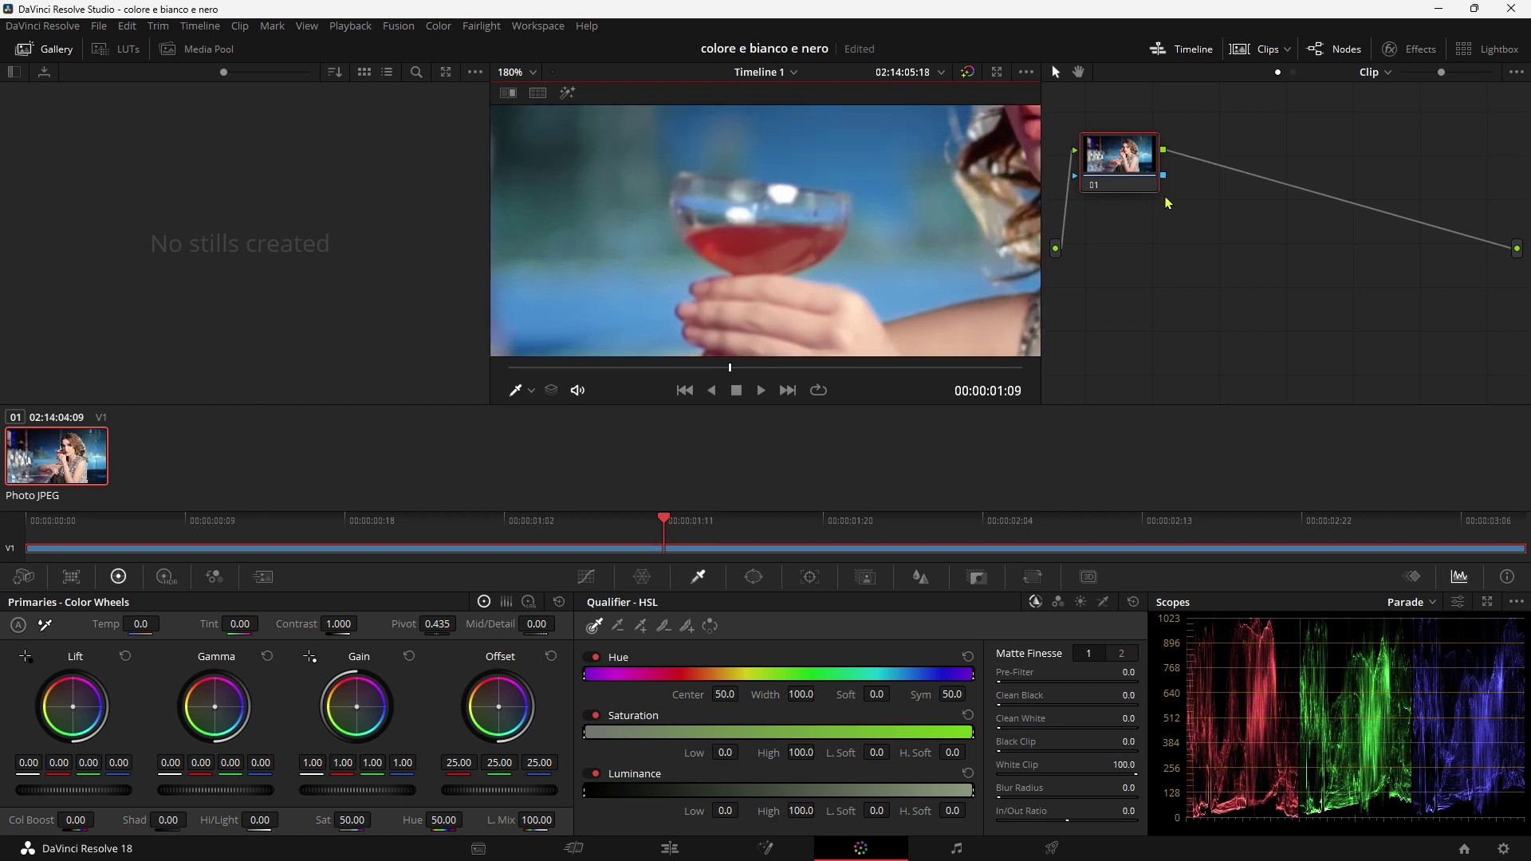
{"action": "left_click", "coordinate": [1119, 160]}
{"action": "left_click_drag", "start_coordinate": [1120, 162], "coordinate": [1177, 158]}
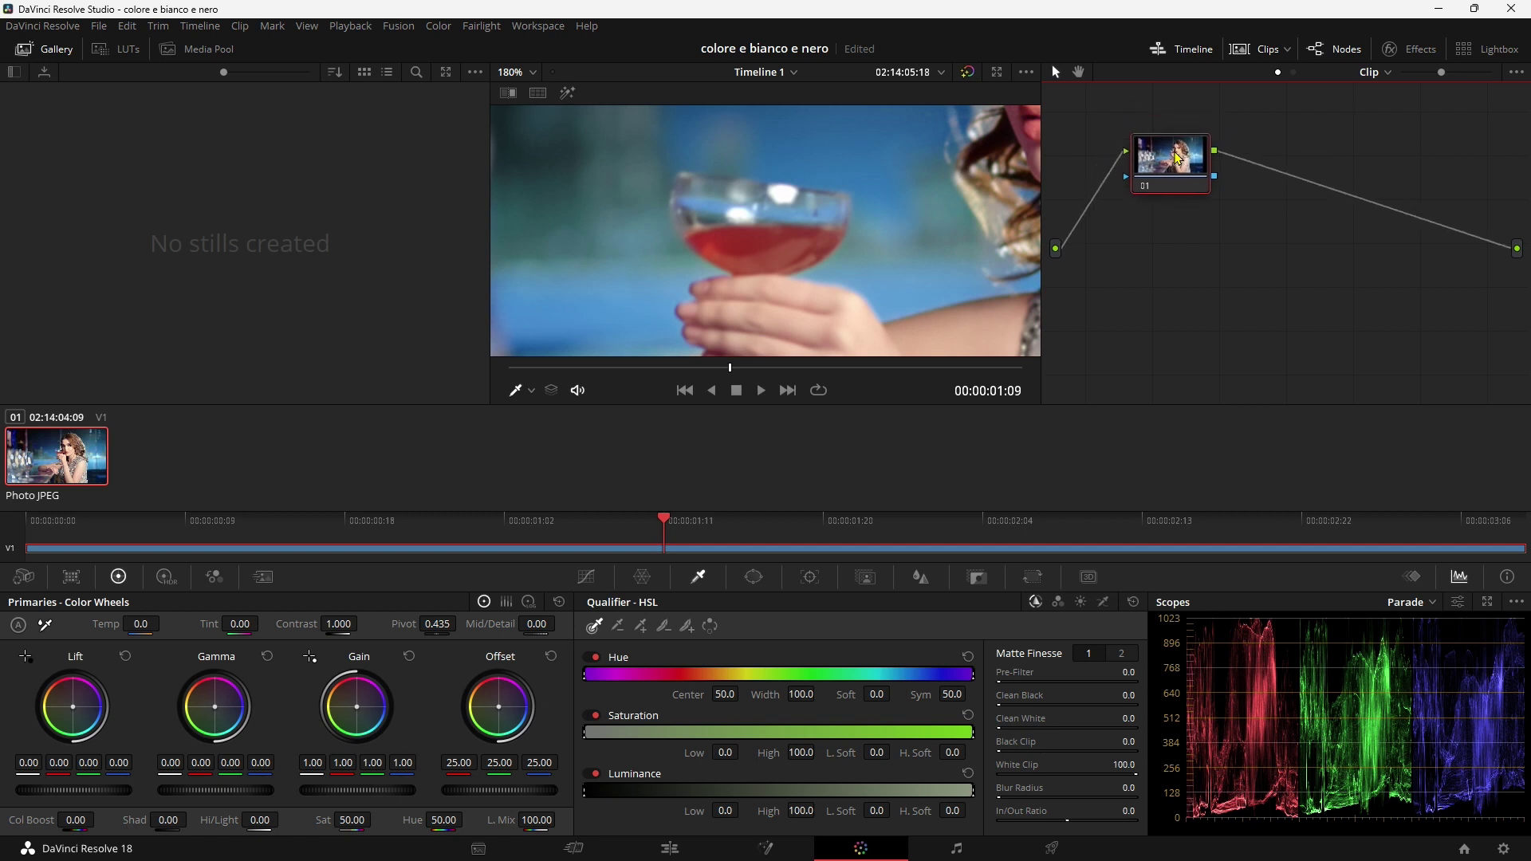
- Add serial node 02 after node 01 and eyedrop the red cocktail for an HSL qualifier
{"action": "key", "text": "alt+s"}
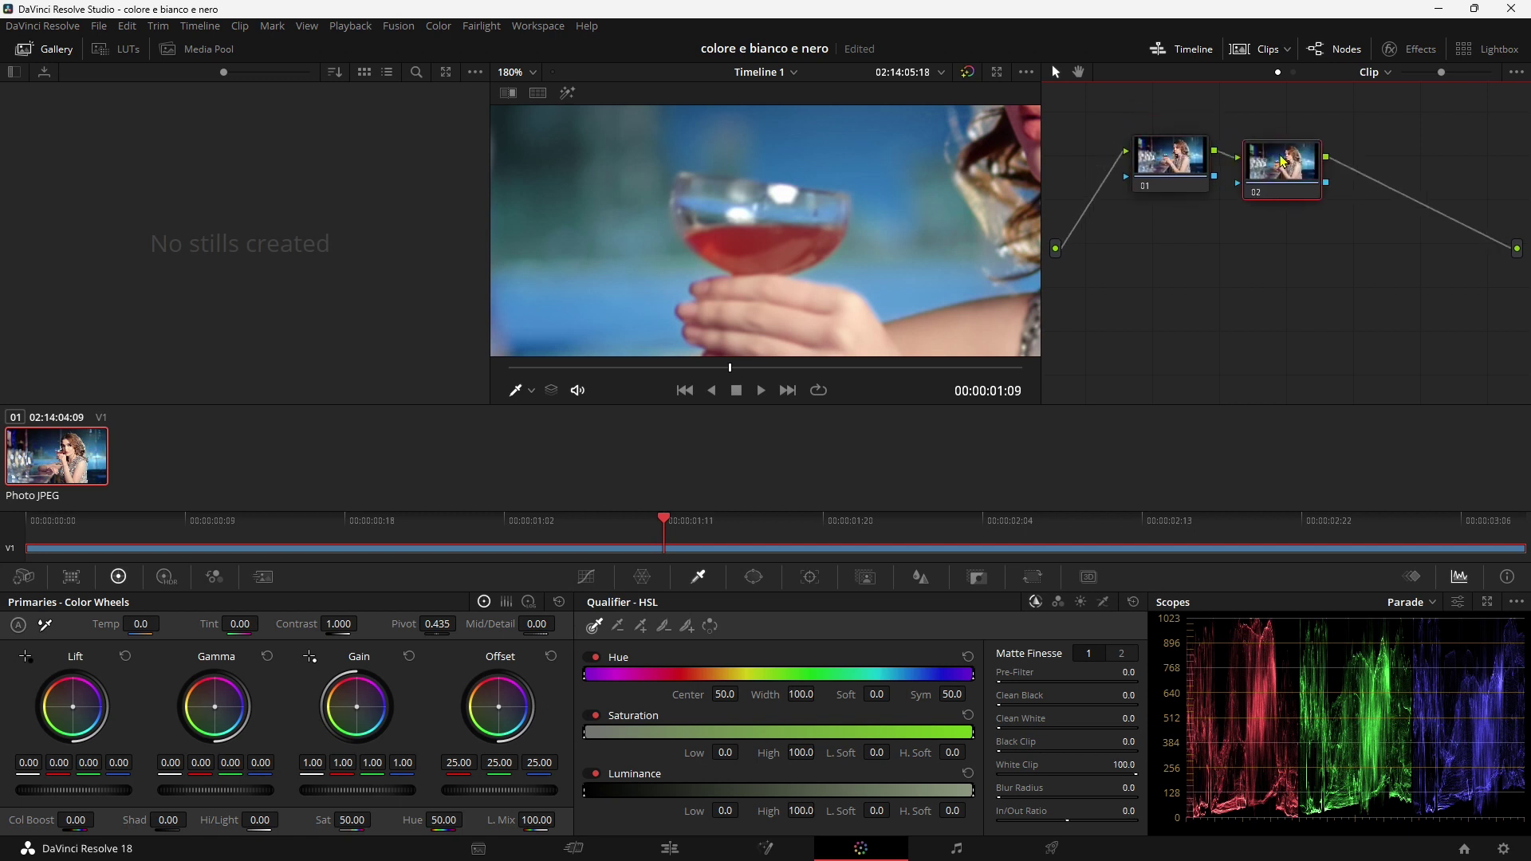
{"action": "left_click_drag", "start_coordinate": [1305, 150], "coordinate": [1297, 155]}
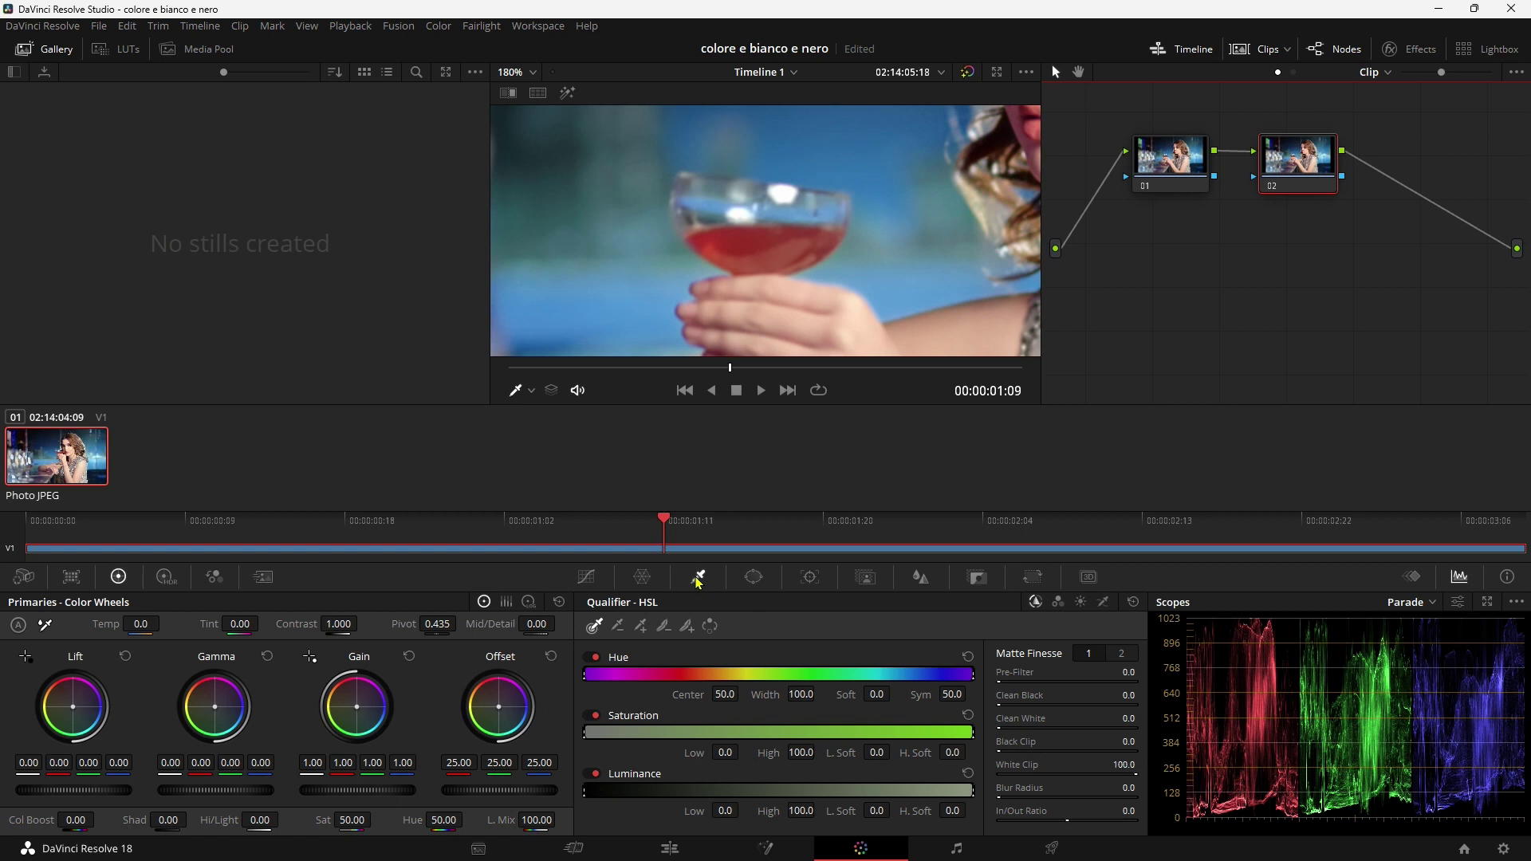
{"action": "left_click_drag", "start_coordinate": [766, 234], "coordinate": [770, 273]}
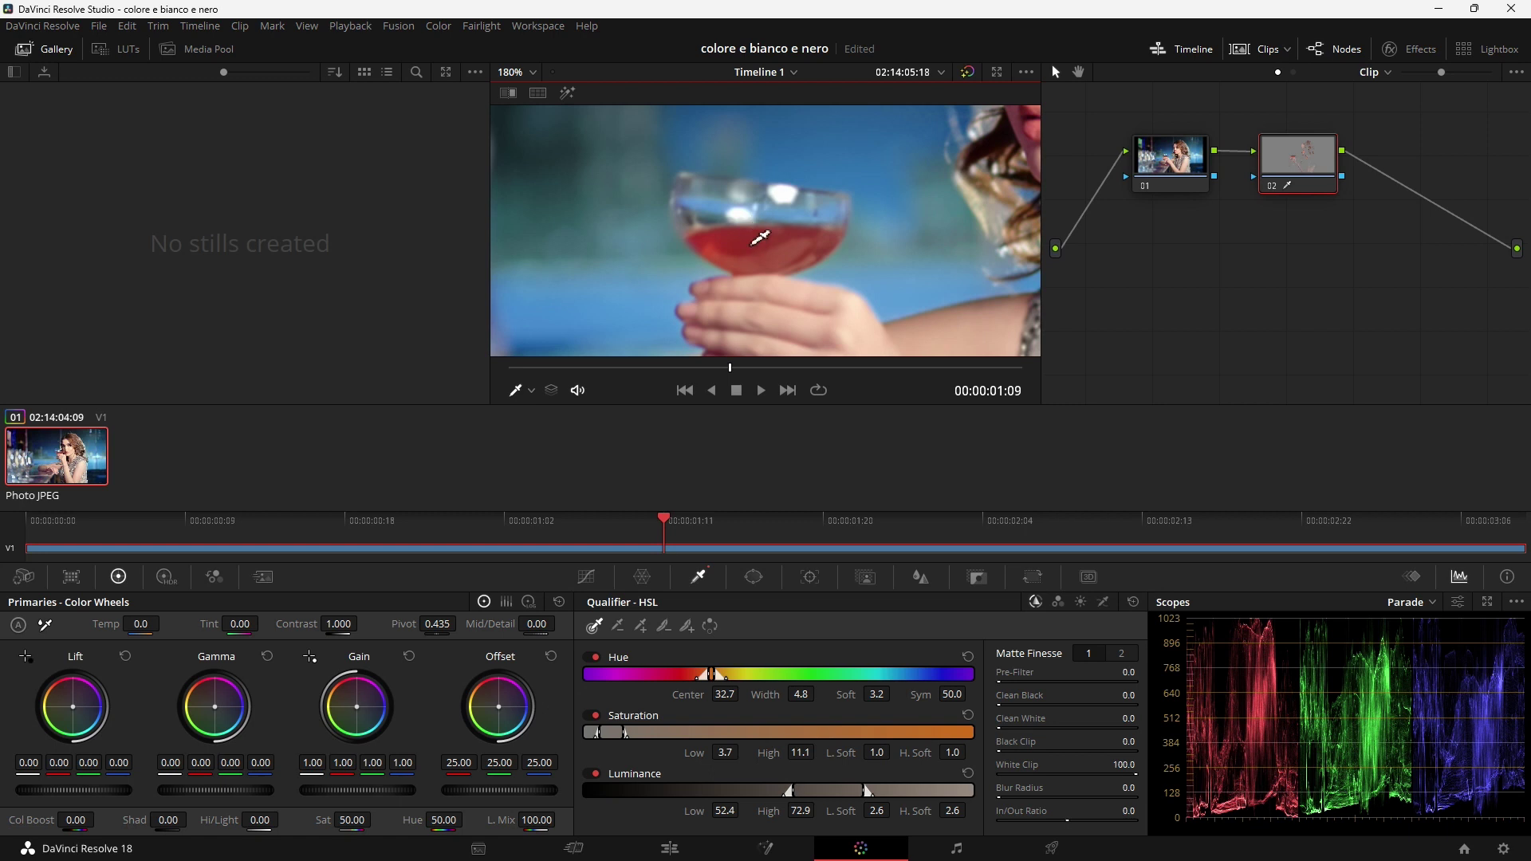
- Enable Highlight, resample the red drink with the eyedropper, and set Col Boost to 11.00
{"action": "left_click", "coordinate": [568, 93]}
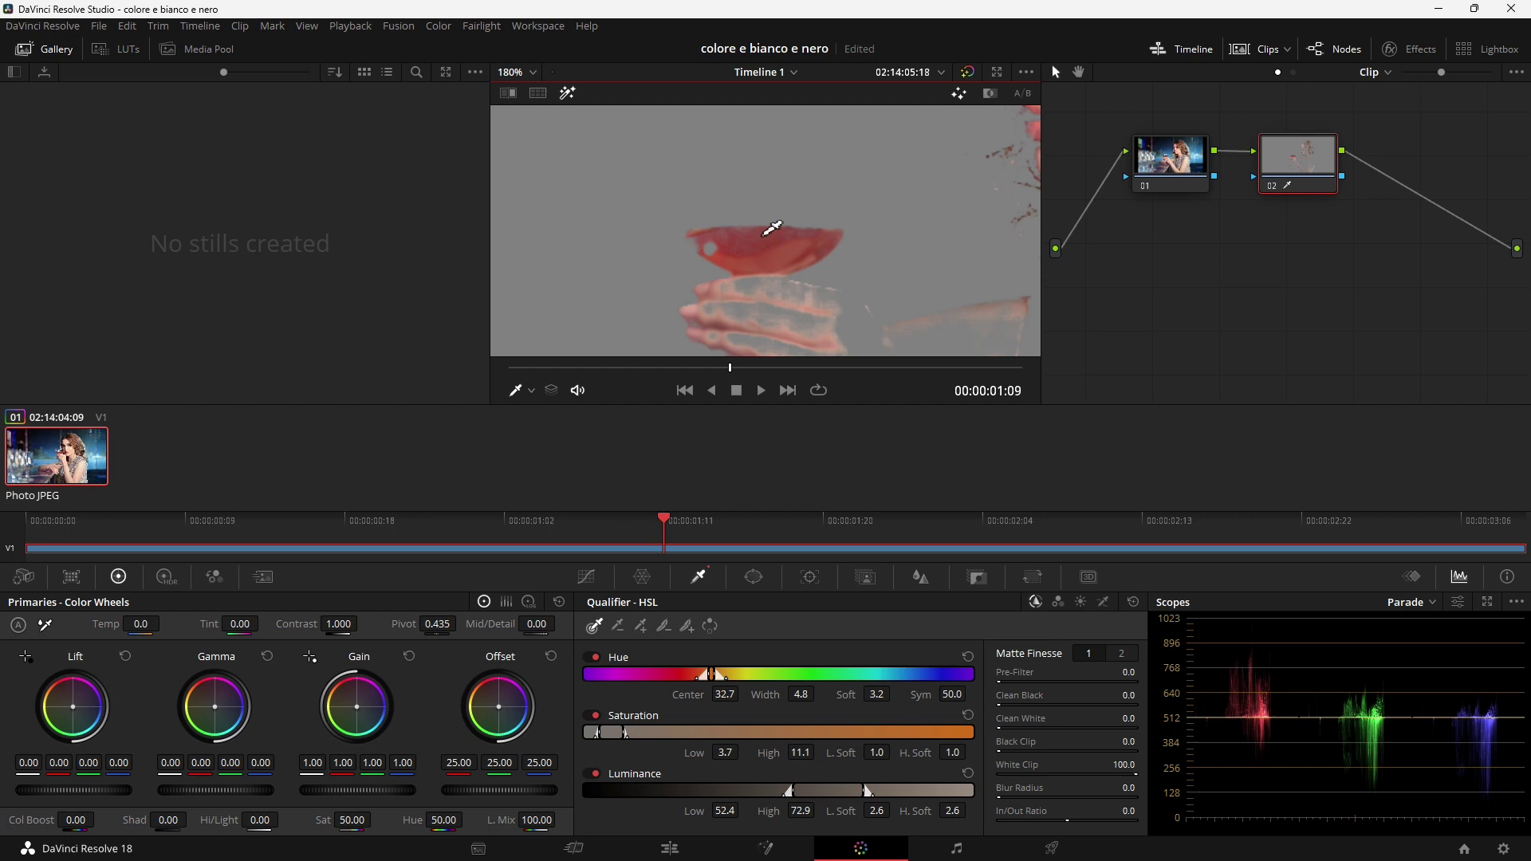
{"action": "left_click_drag", "start_coordinate": [767, 234], "coordinate": [797, 253]}
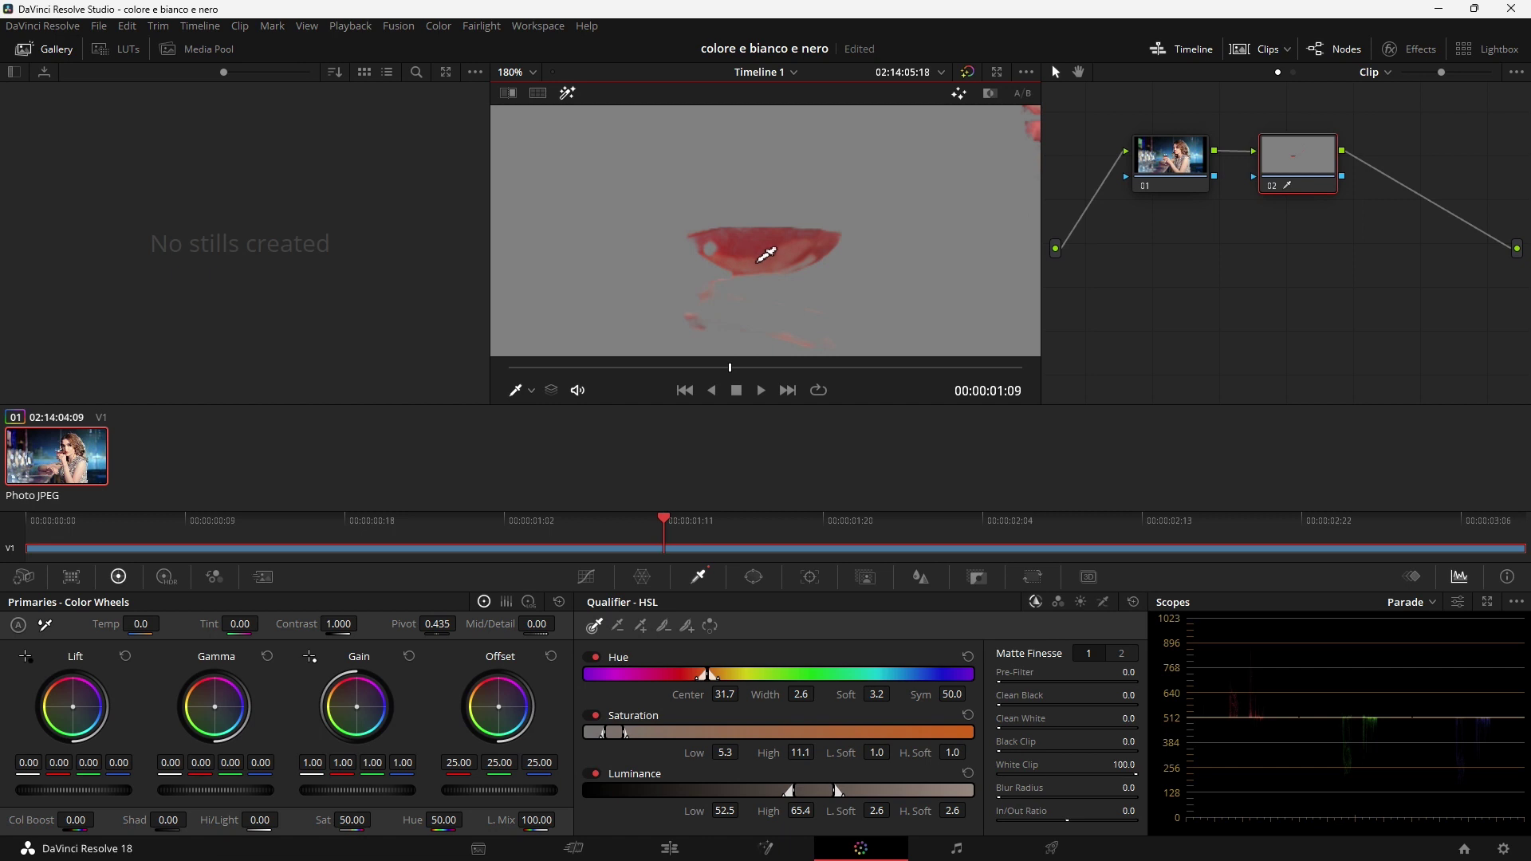
{"action": "left_click", "coordinate": [705, 249]}
{"action": "left_click_drag", "start_coordinate": [713, 241], "coordinate": [774, 248]}
{"action": "mouse_move", "coordinate": [955, 233]}
{"action": "left_mouse_down"}
{"action": "mouse_move", "coordinate": [762, 280]}
{"action": "mouse_move", "coordinate": [732, 304]}
{"action": "mouse_move", "coordinate": [807, 287]}
{"action": "mouse_move", "coordinate": [862, 246]}
{"action": "mouse_move", "coordinate": [807, 248]}
{"action": "left_mouse_up"}
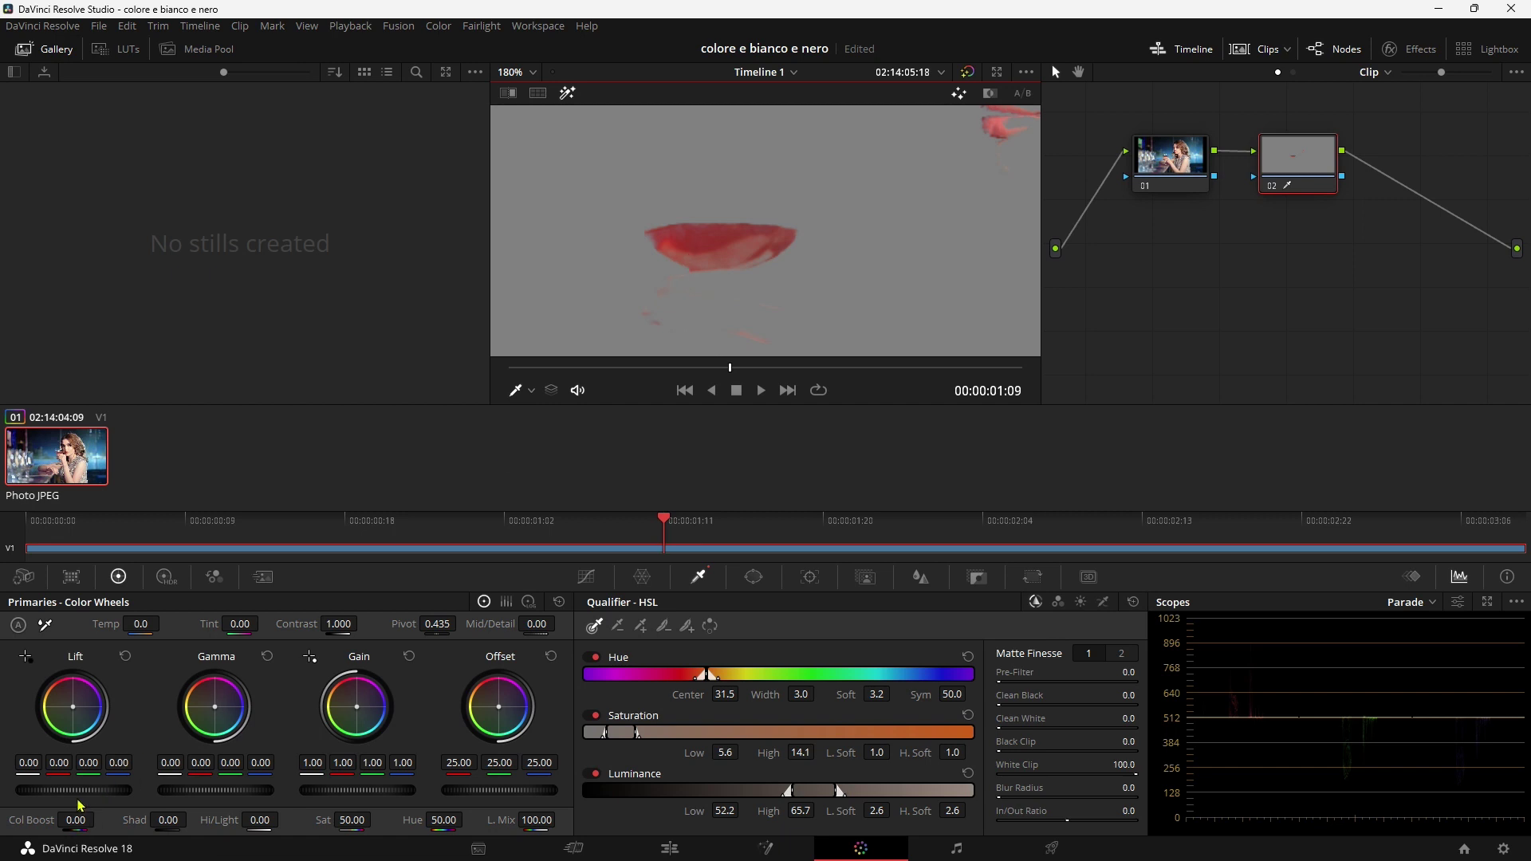
{"action": "left_click_drag", "start_coordinate": [76, 819], "coordinate": [108, 819]}
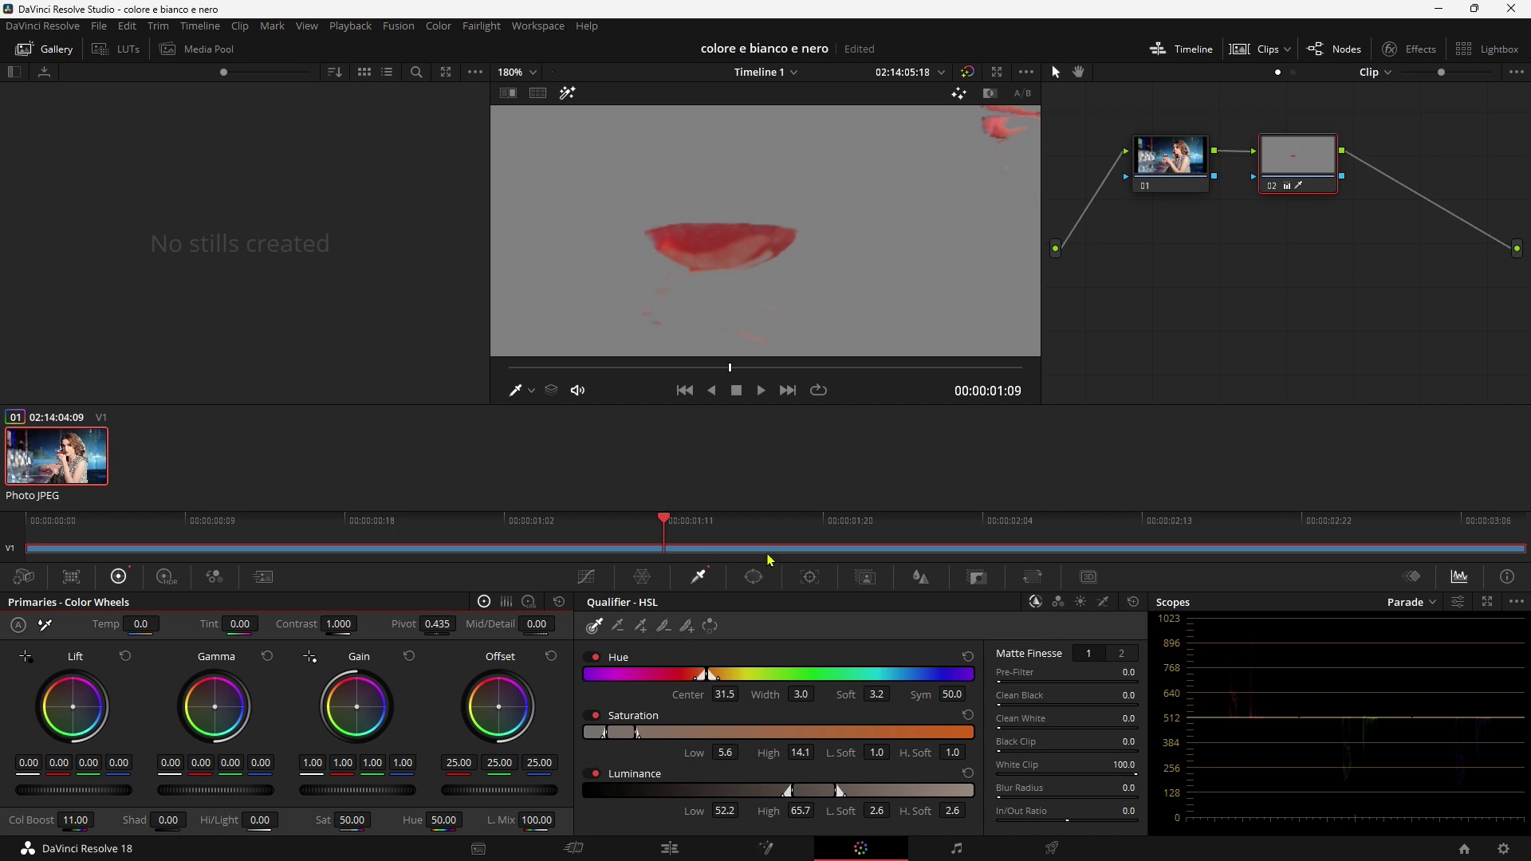
- Draw a custom curve window around the red drink, closing it at its first point
{"action": "left_click", "coordinate": [754, 578]}
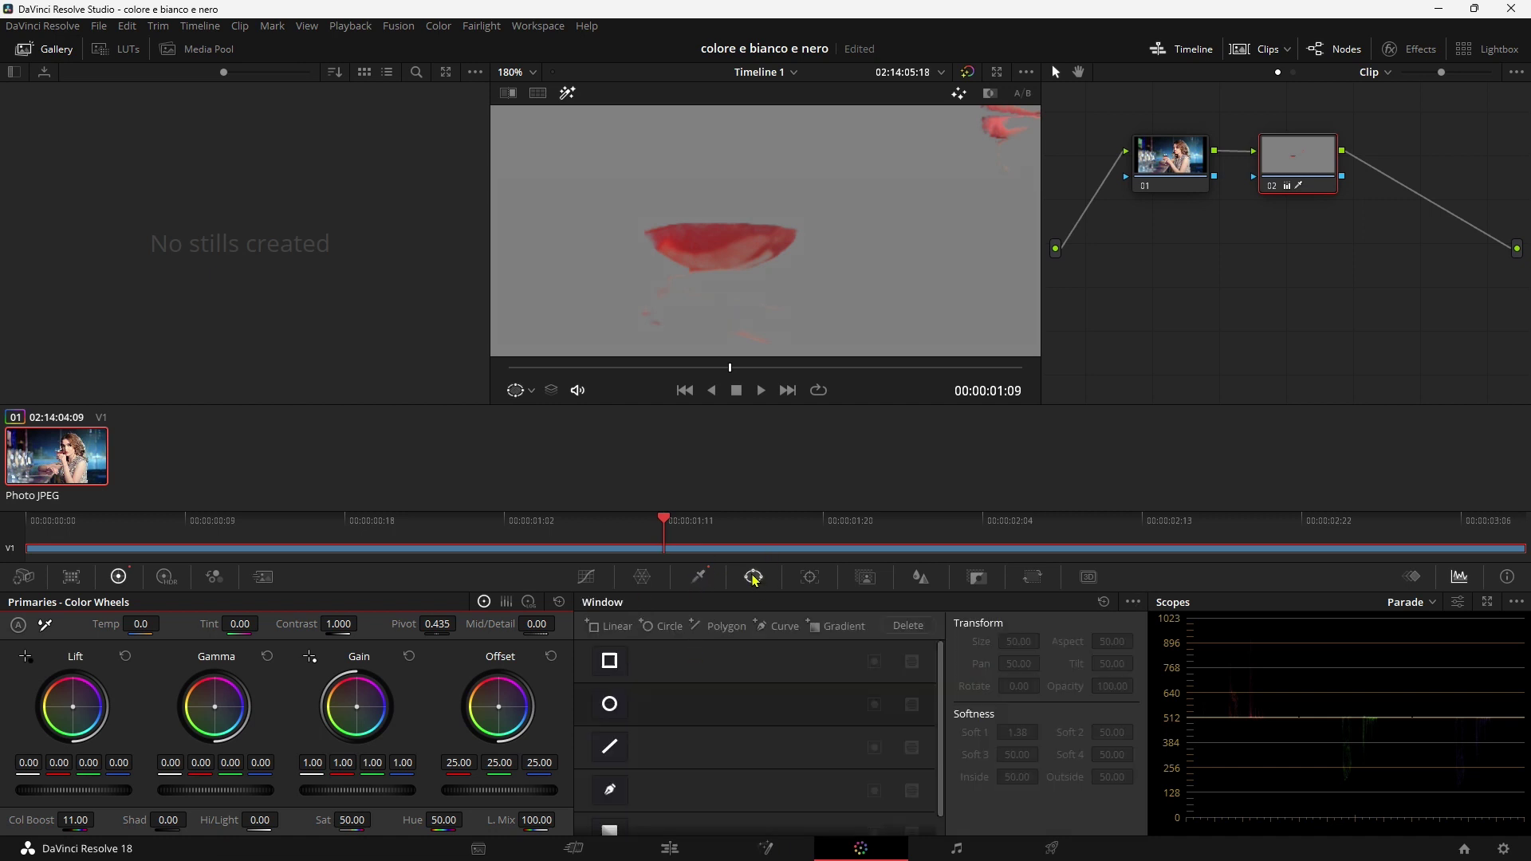
{"action": "left_click", "coordinate": [612, 793]}
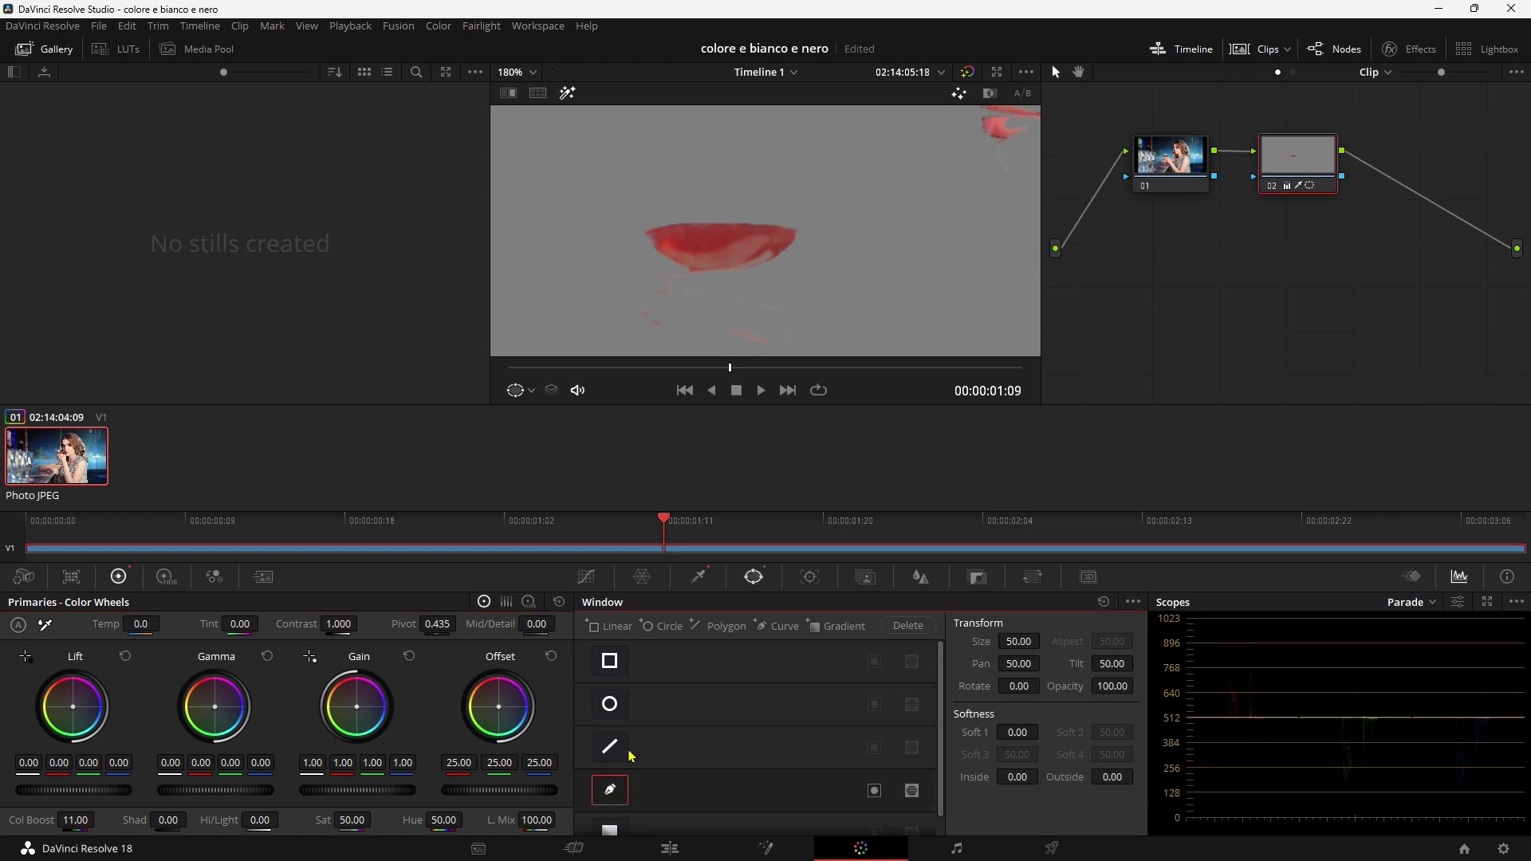
{"action": "left_click", "coordinate": [703, 274]}
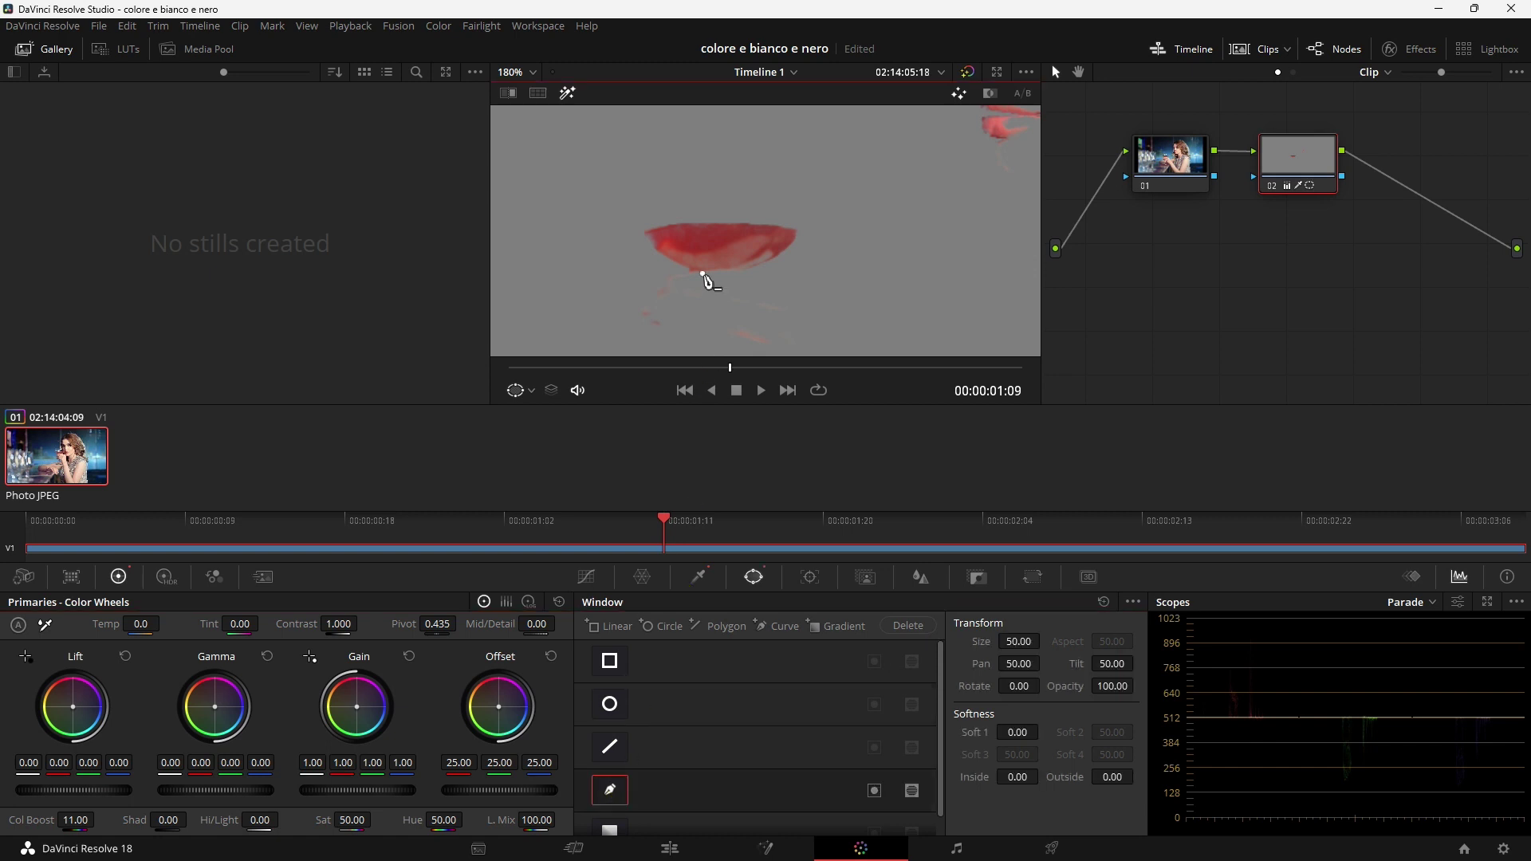
{"action": "left_click", "coordinate": [744, 275]}
{"action": "left_click", "coordinate": [777, 265]}
{"action": "left_click", "coordinate": [810, 234]}
{"action": "left_click", "coordinate": [802, 216]}
{"action": "left_click", "coordinate": [726, 209]}
{"action": "left_click", "coordinate": [667, 215]}
{"action": "left_click", "coordinate": [630, 226]}
{"action": "left_click", "coordinate": [652, 254]}
{"action": "left_click", "coordinate": [702, 274]}
{"action": "left_click", "coordinate": [687, 278]}
{"action": "left_click", "coordinate": [703, 274]}
- Save the project with Ctrl+S
{"action": "scroll", "coordinate": [842, 315], "scroll_direction": "down", "scroll_amount": 2}
{"action": "scroll", "coordinate": [837, 301], "scroll_direction": "down", "scroll_amount": 2}
{"action": "scroll", "coordinate": [850, 283], "scroll_direction": "down", "scroll_amount": 2}
{"action": "scroll", "coordinate": [848, 277], "scroll_direction": "down", "scroll_amount": 2}
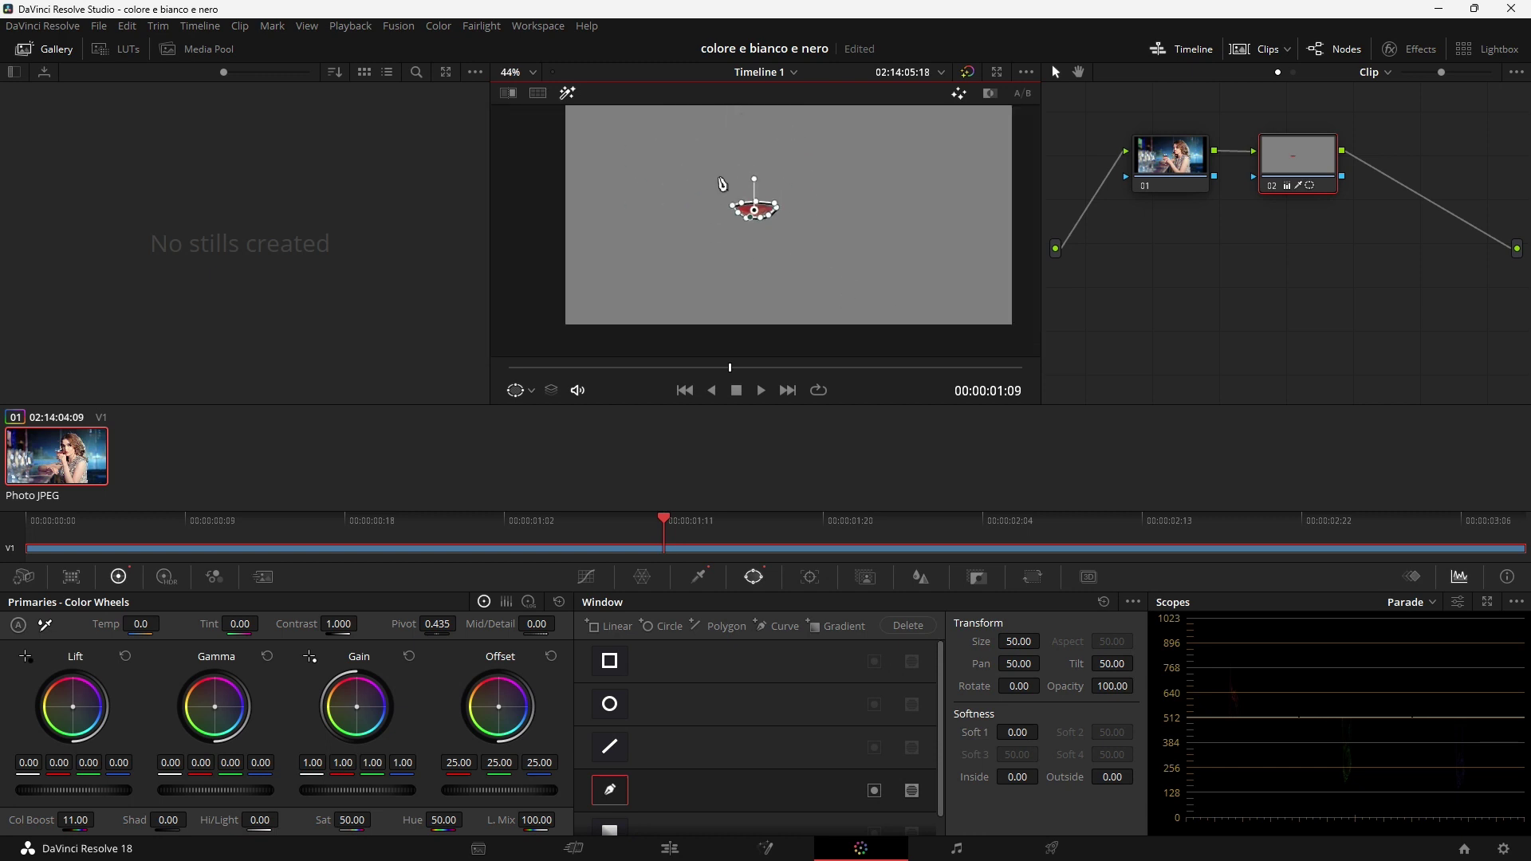
{"action": "key", "text": "ctrl+s"}
- Reframe the viewer on the glass and bring up the Qualifier - HSL controls
{"action": "left_click_drag", "start_coordinate": [849, 191], "coordinate": [758, 291]}
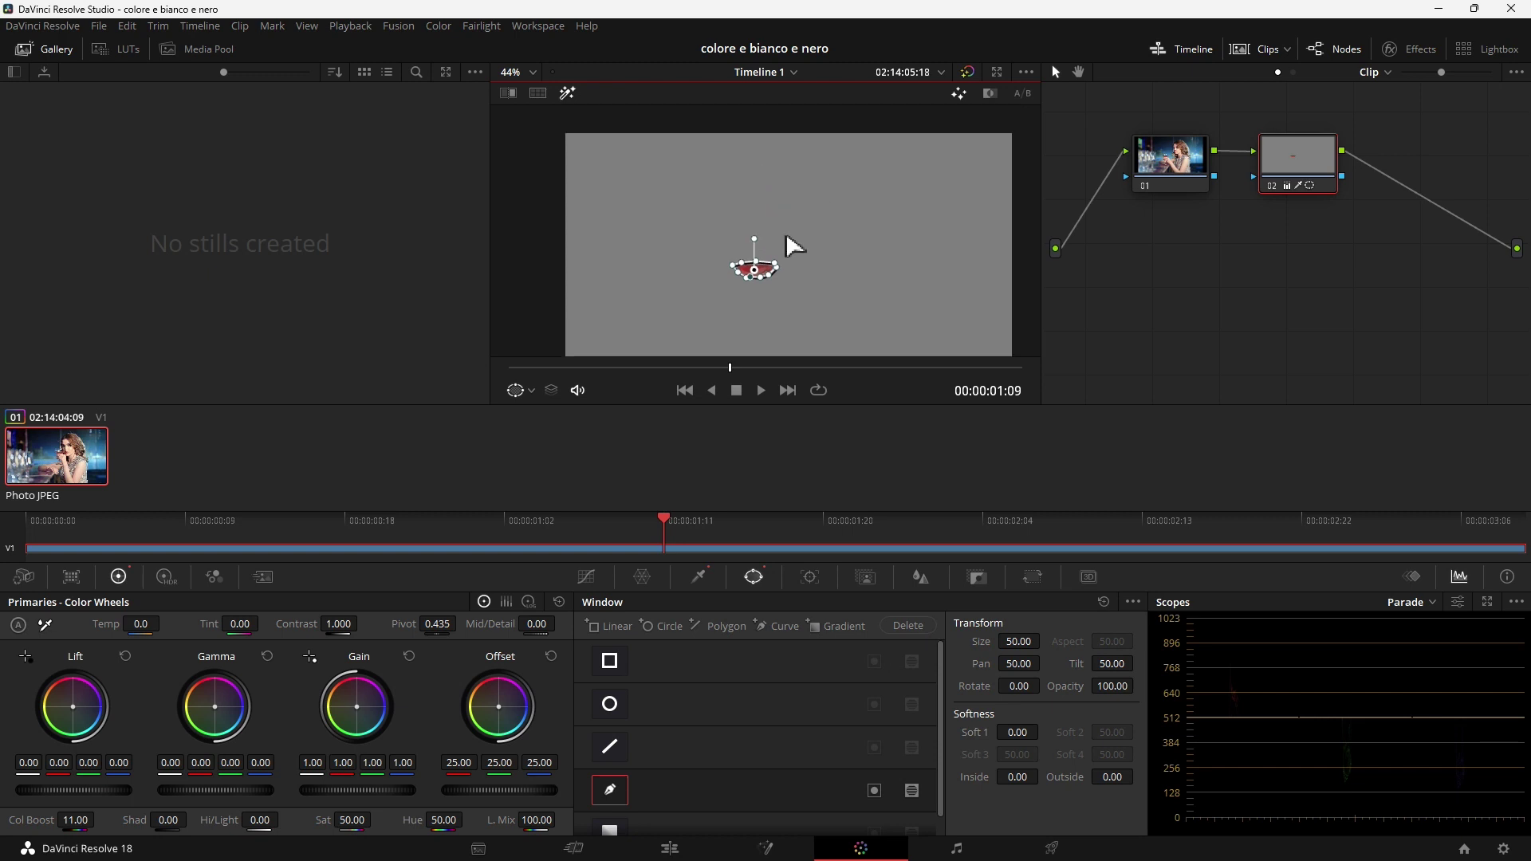
{"action": "scroll", "coordinate": [758, 287], "scroll_direction": "down", "scroll_amount": 1}
{"action": "scroll", "coordinate": [759, 311], "scroll_direction": "up", "scroll_amount": 4}
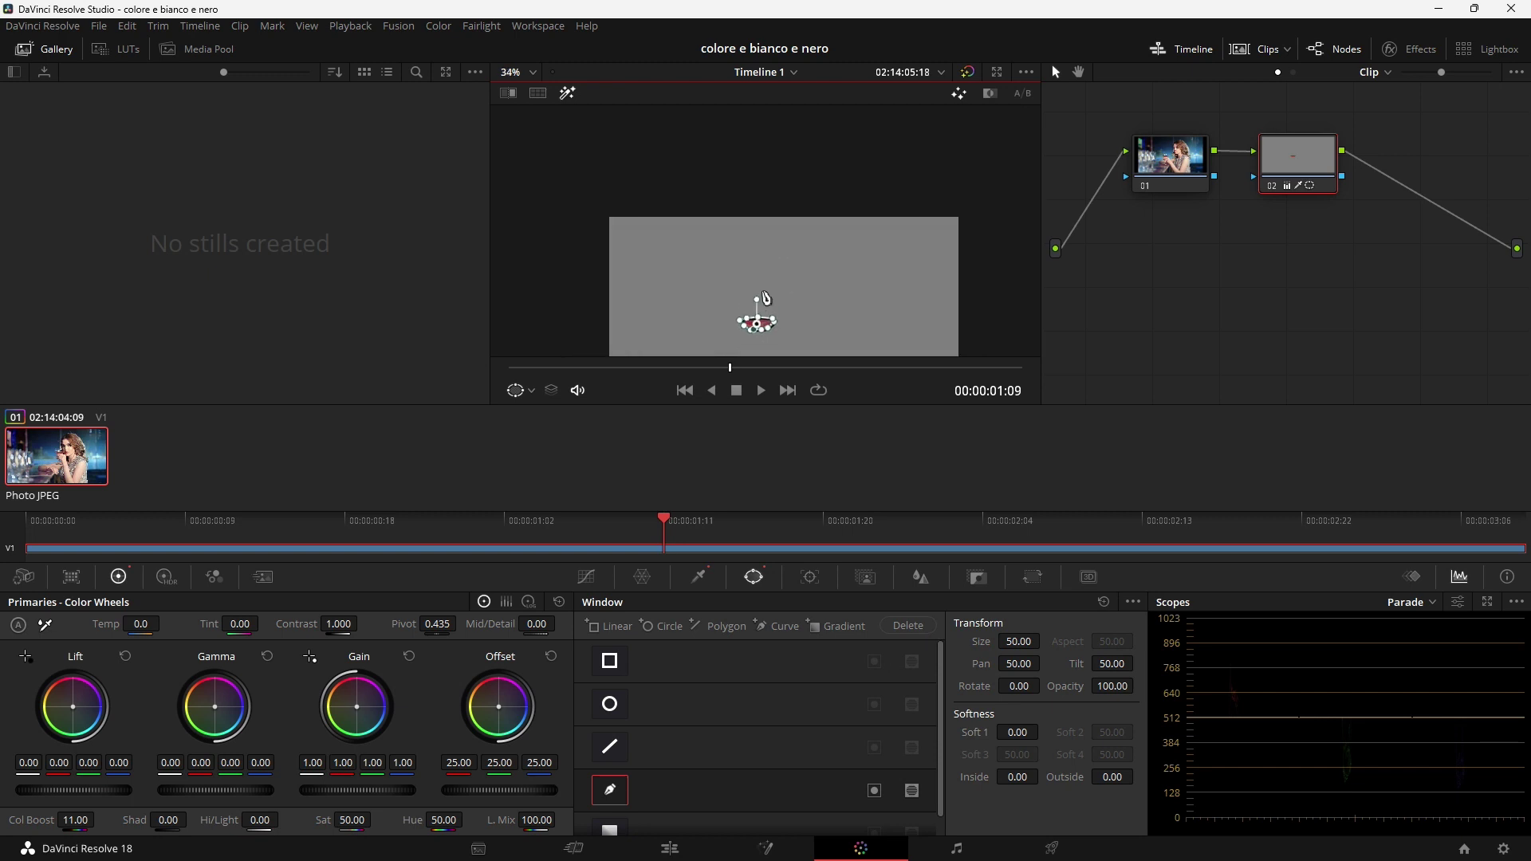
{"action": "mouse_move", "coordinate": [790, 286]}
{"action": "left_mouse_down"}
{"action": "mouse_move", "coordinate": [715, 197]}
{"action": "mouse_move", "coordinate": [874, 236]}
{"action": "left_mouse_up"}
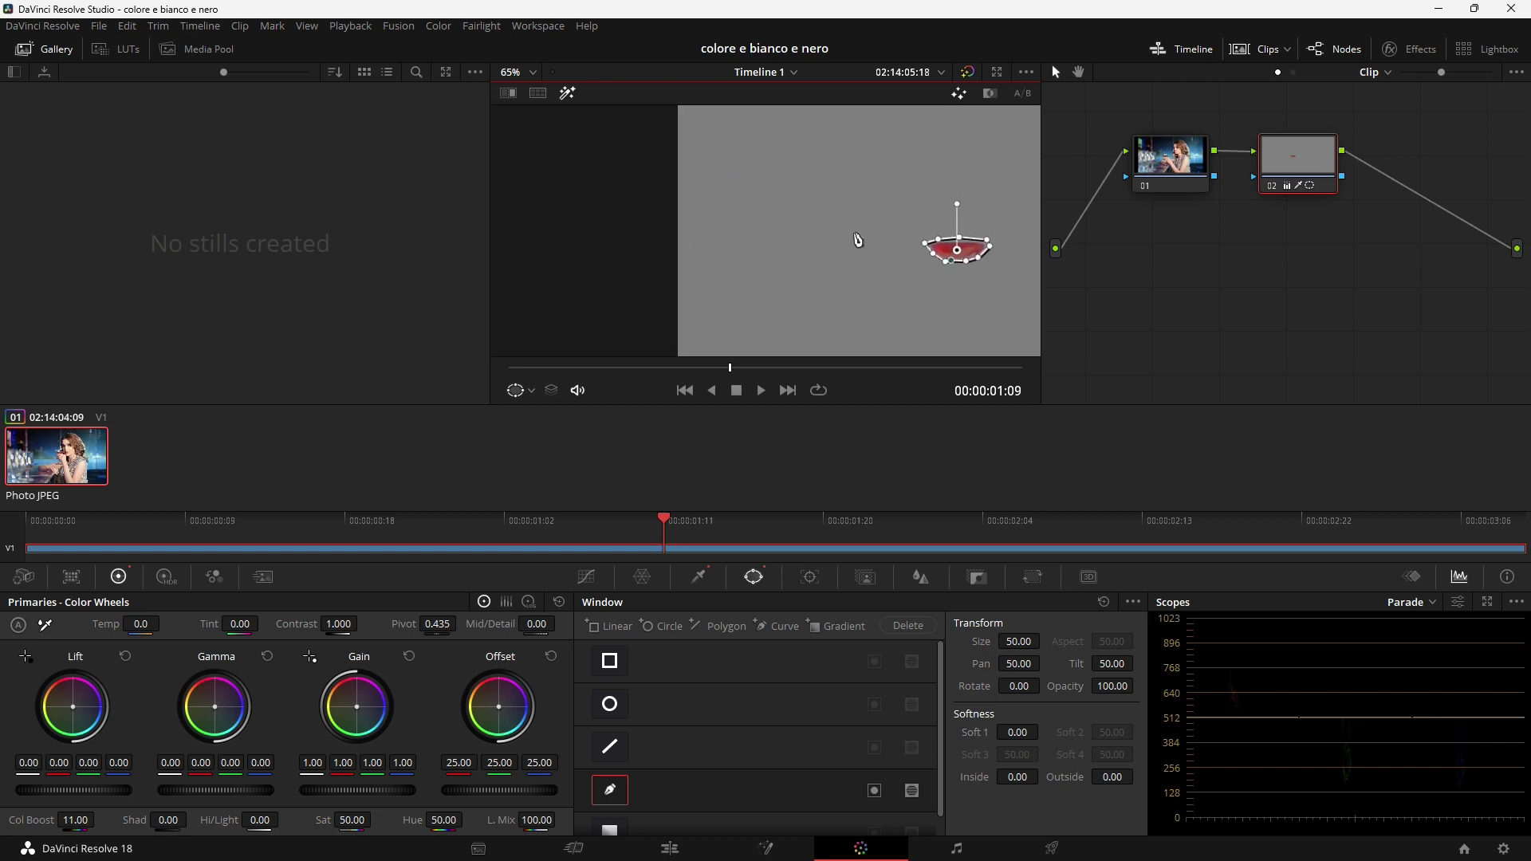
{"action": "scroll", "coordinate": [780, 281], "scroll_direction": "up", "scroll_amount": 1}
{"action": "scroll", "coordinate": [780, 281], "scroll_direction": "up", "scroll_amount": 2}
{"action": "scroll", "coordinate": [780, 281], "scroll_direction": "up", "scroll_amount": 2}
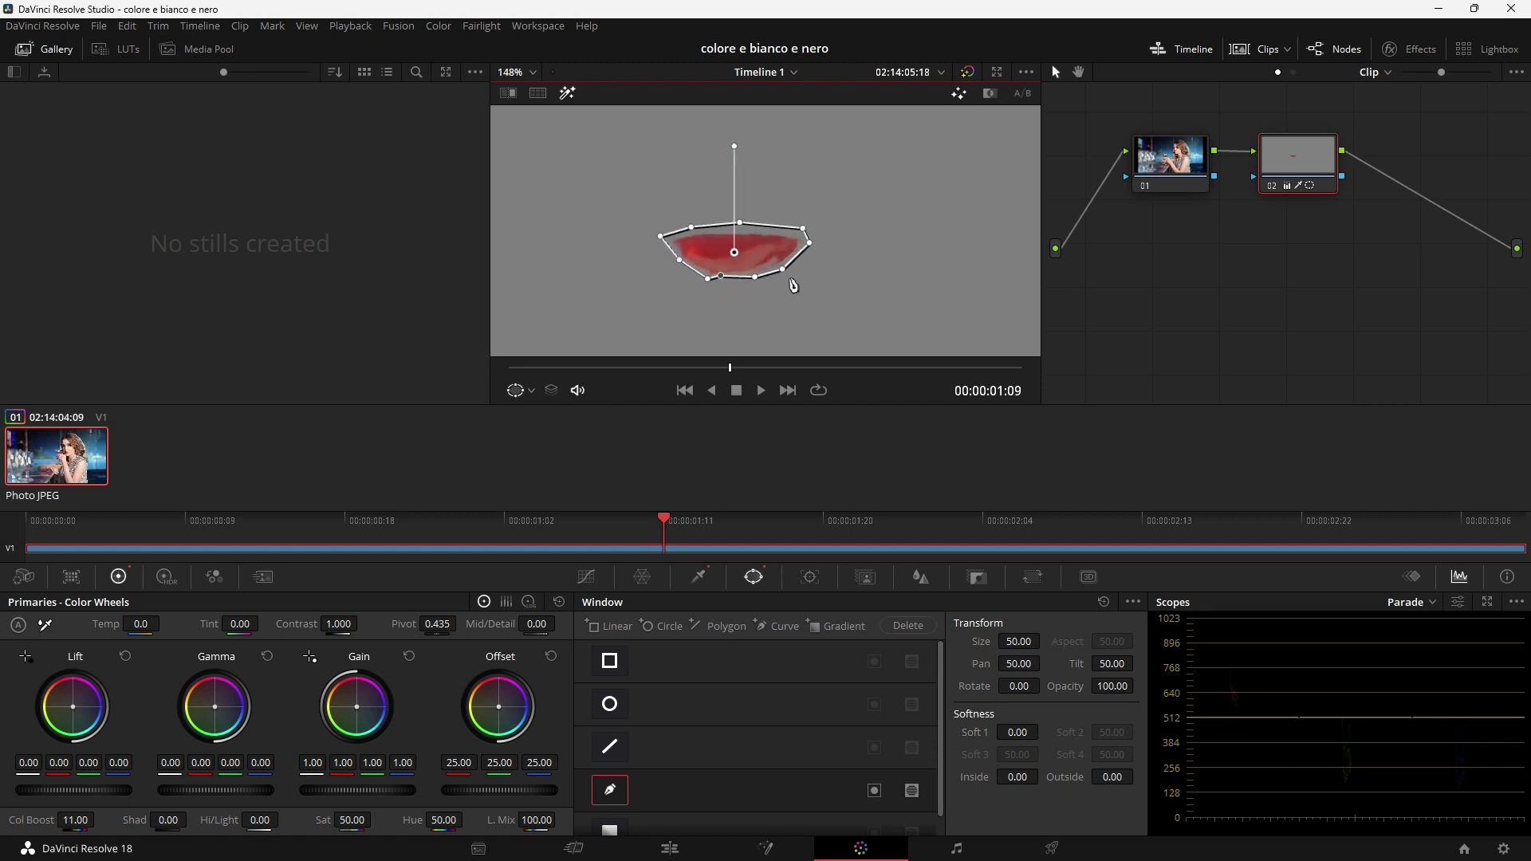
{"action": "scroll", "coordinate": [801, 274], "scroll_direction": "up", "scroll_amount": 2}
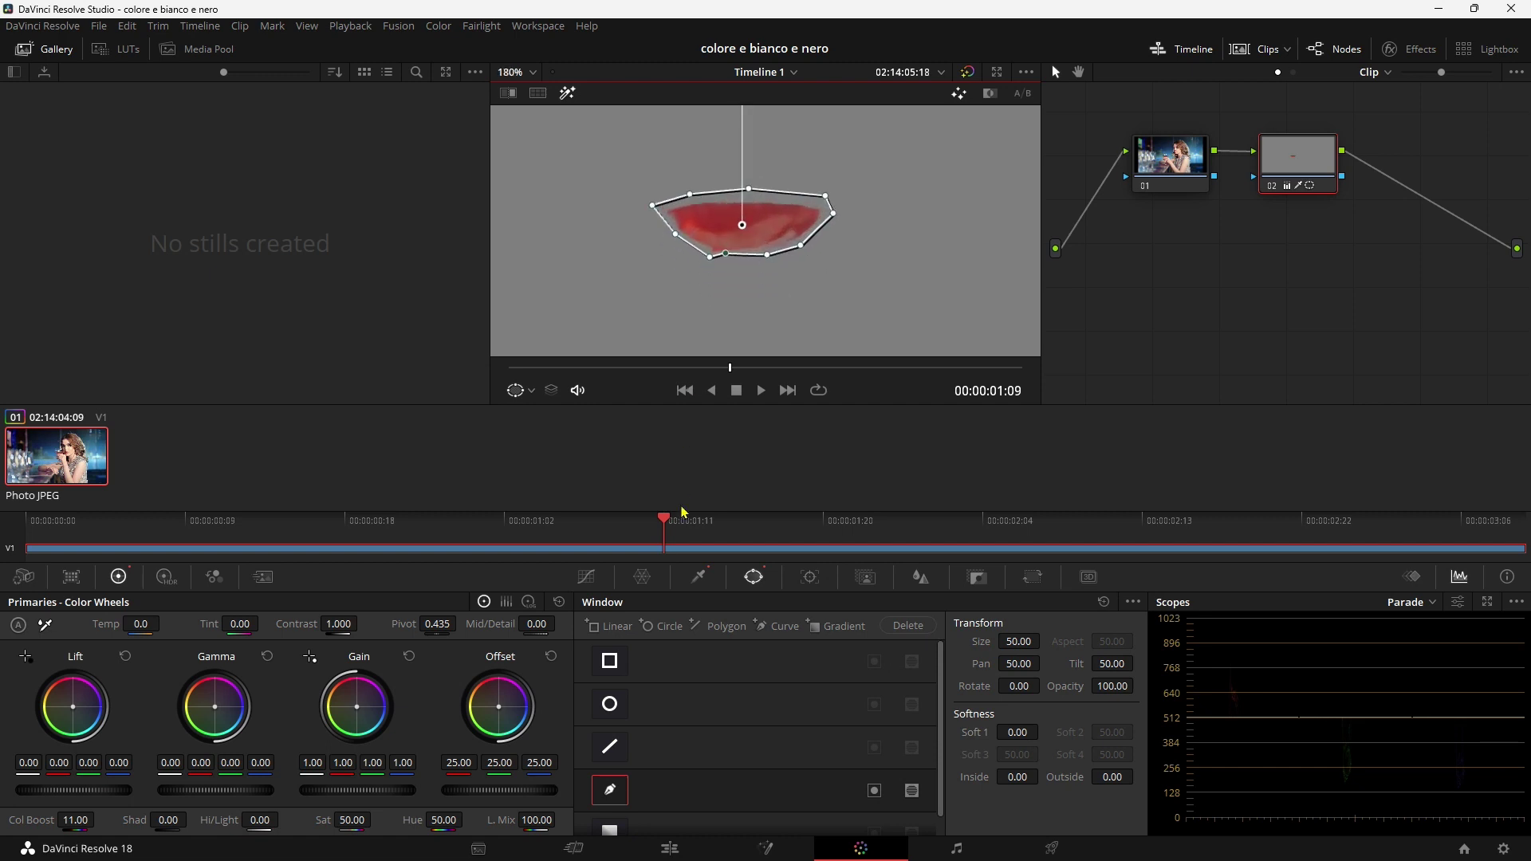
{"action": "left_click", "coordinate": [696, 577]}
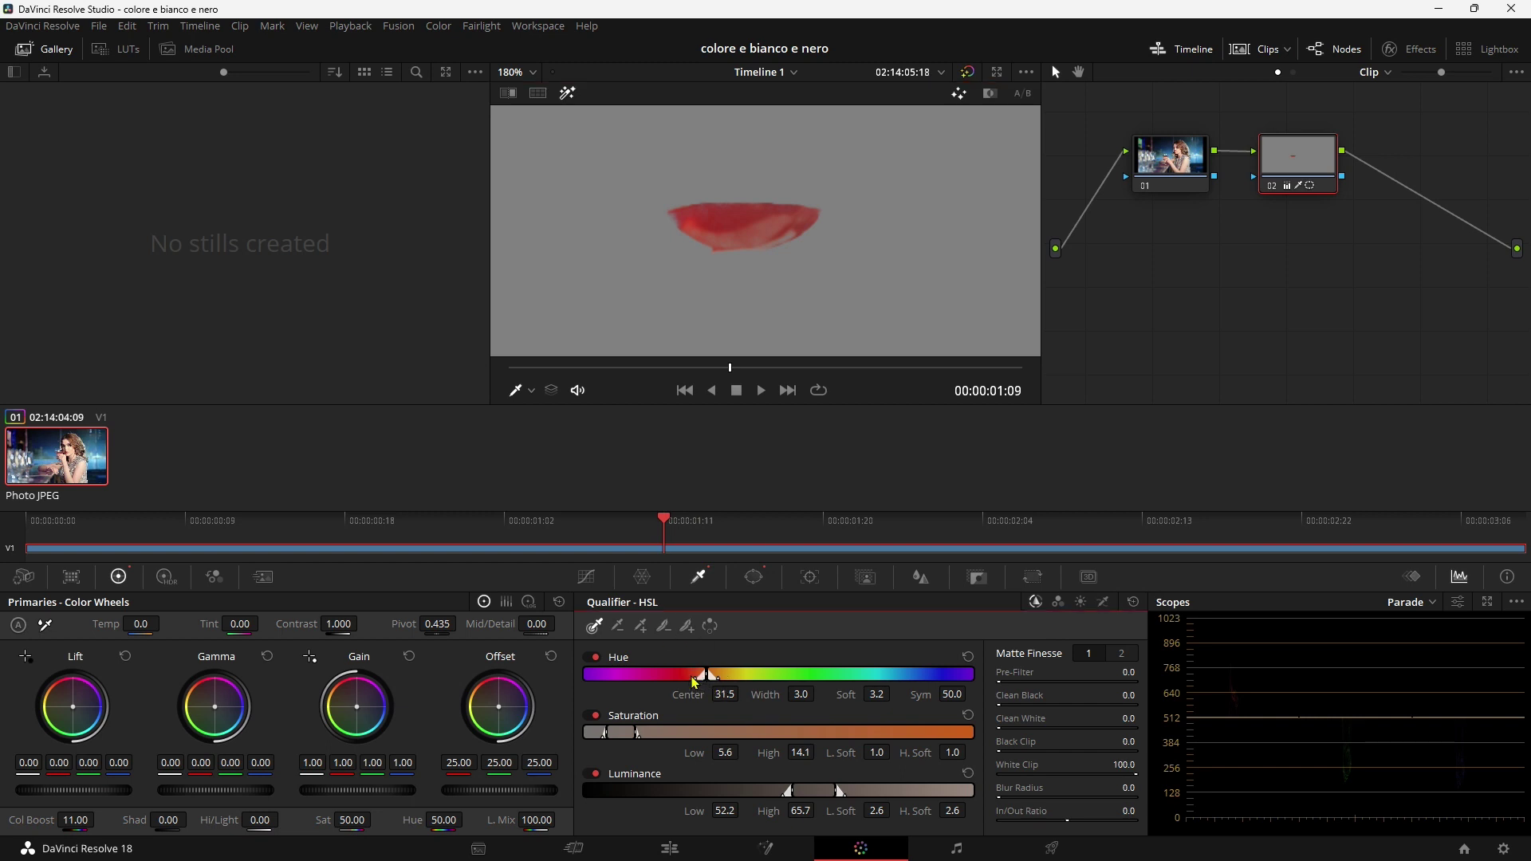
- Widen the Hue soft, Saturation High and Luminance ranges, and set Hue Width to 15.2
{"action": "left_click_drag", "start_coordinate": [697, 684], "coordinate": [695, 687]}
{"action": "mouse_move", "coordinate": [638, 733]}
{"action": "left_mouse_down"}
{"action": "mouse_move", "coordinate": [837, 742]}
{"action": "mouse_move", "coordinate": [693, 739]}
{"action": "left_mouse_up"}
{"action": "mouse_move", "coordinate": [788, 793]}
{"action": "left_mouse_down"}
{"action": "mouse_move", "coordinate": [743, 800]}
{"action": "mouse_move", "coordinate": [874, 797]}
{"action": "left_mouse_up"}
{"action": "mouse_move", "coordinate": [709, 678]}
{"action": "left_mouse_down"}
{"action": "mouse_move", "coordinate": [668, 680]}
{"action": "mouse_move", "coordinate": [684, 680]}
{"action": "left_mouse_up"}
- Pan and zoom the viewer to check the matte covers the whole red cocktail
{"action": "scroll", "coordinate": [752, 260], "scroll_direction": "down", "scroll_amount": 1}
{"action": "scroll", "coordinate": [752, 260], "scroll_direction": "down", "scroll_amount": 3}
{"action": "scroll", "coordinate": [755, 280], "scroll_direction": "down", "scroll_amount": 3}
{"action": "scroll", "coordinate": [766, 274], "scroll_direction": "down", "scroll_amount": 3}
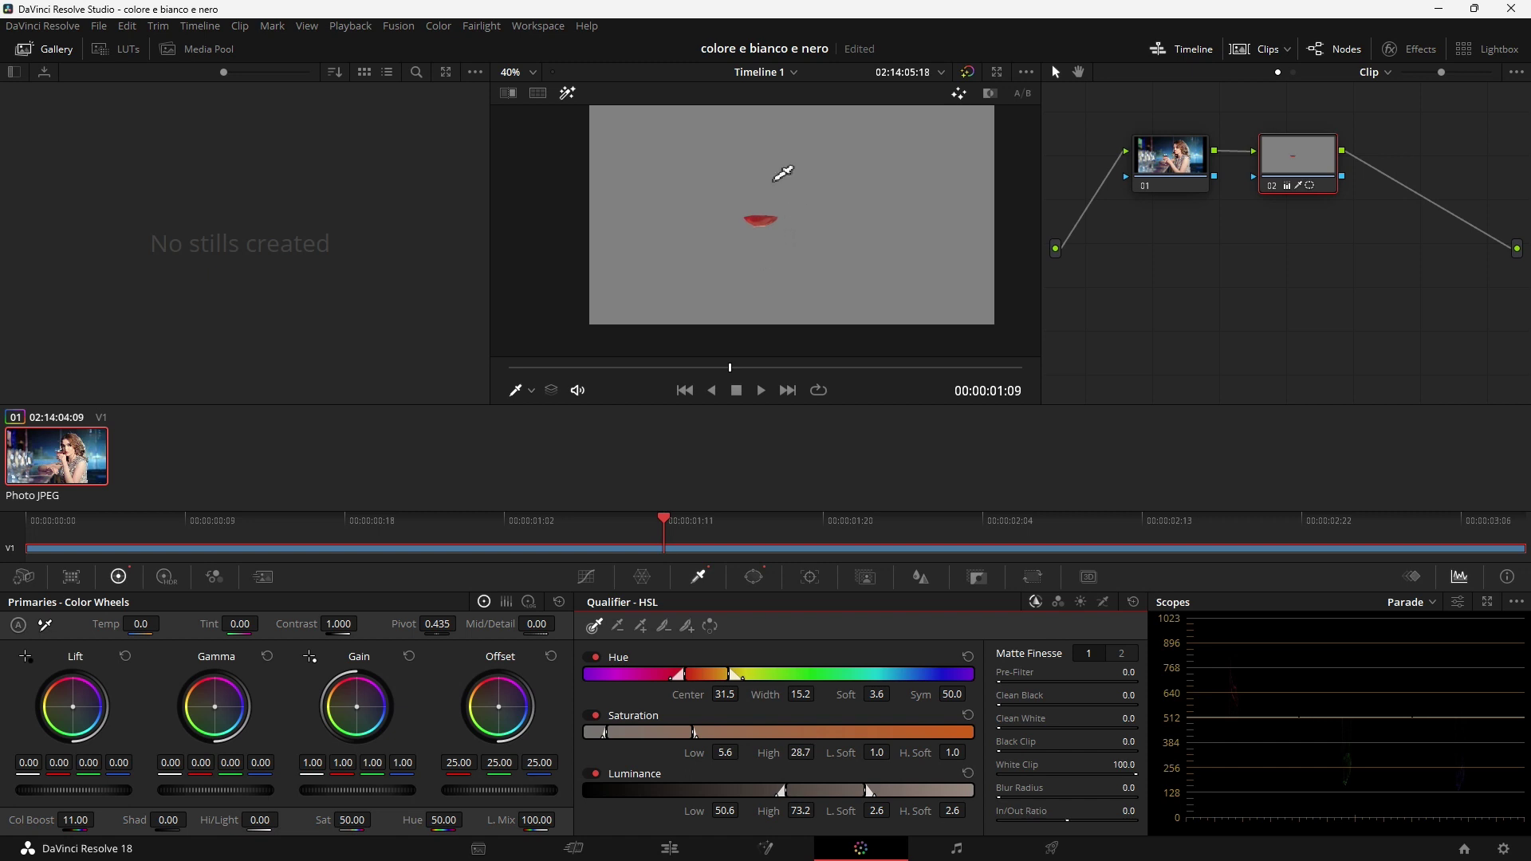
{"action": "scroll", "coordinate": [769, 199], "scroll_direction": "up", "scroll_amount": 3}
{"action": "scroll", "coordinate": [865, 255], "scroll_direction": "up", "scroll_amount": 1}
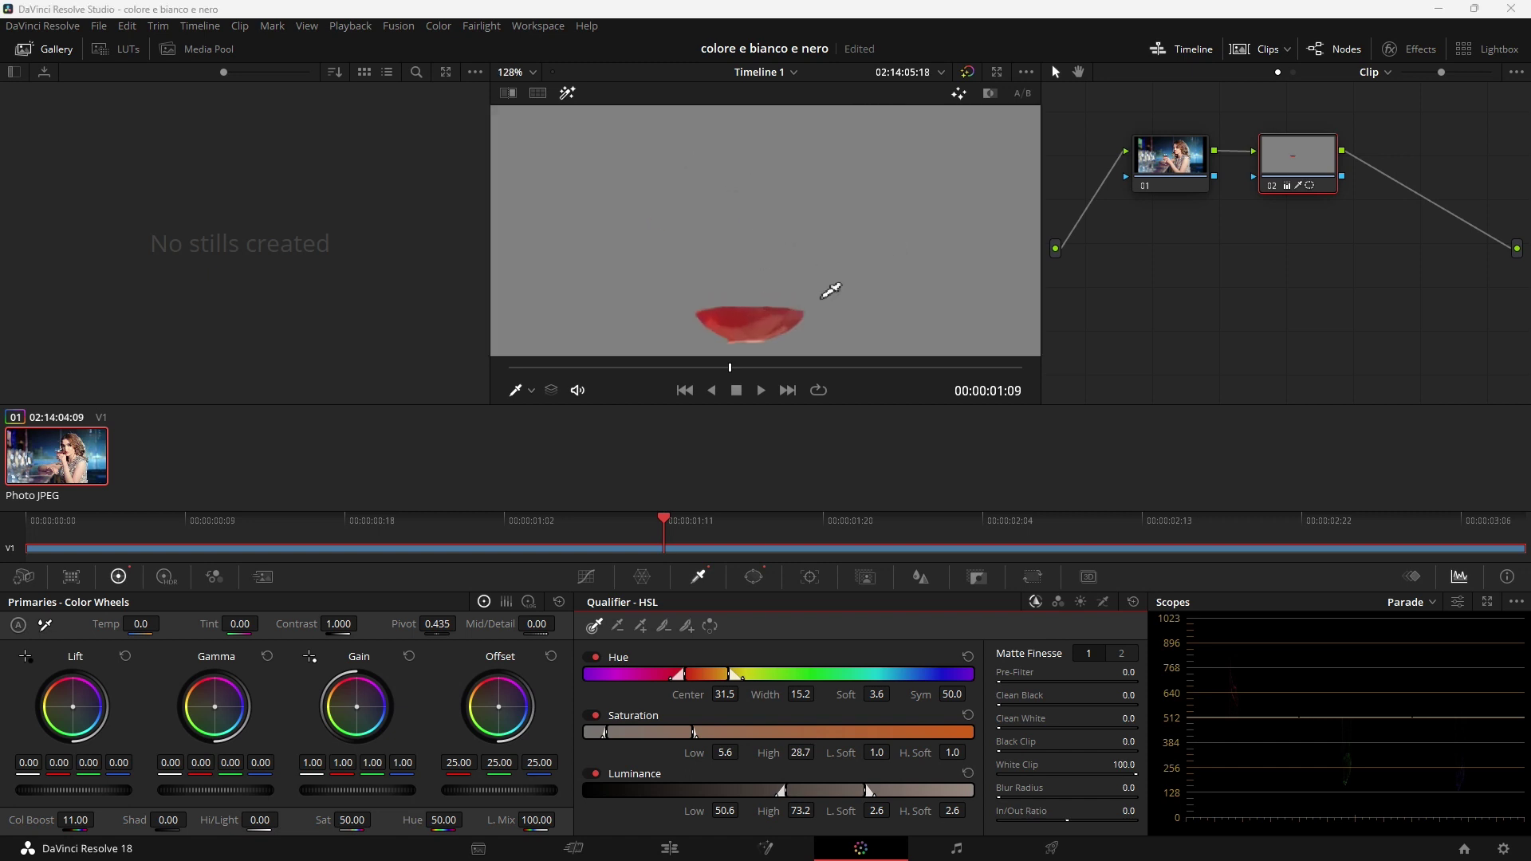
{"action": "left_click_drag", "start_coordinate": [825, 296], "coordinate": [826, 213]}
{"action": "scroll", "coordinate": [759, 275], "scroll_direction": "up", "scroll_amount": 2}
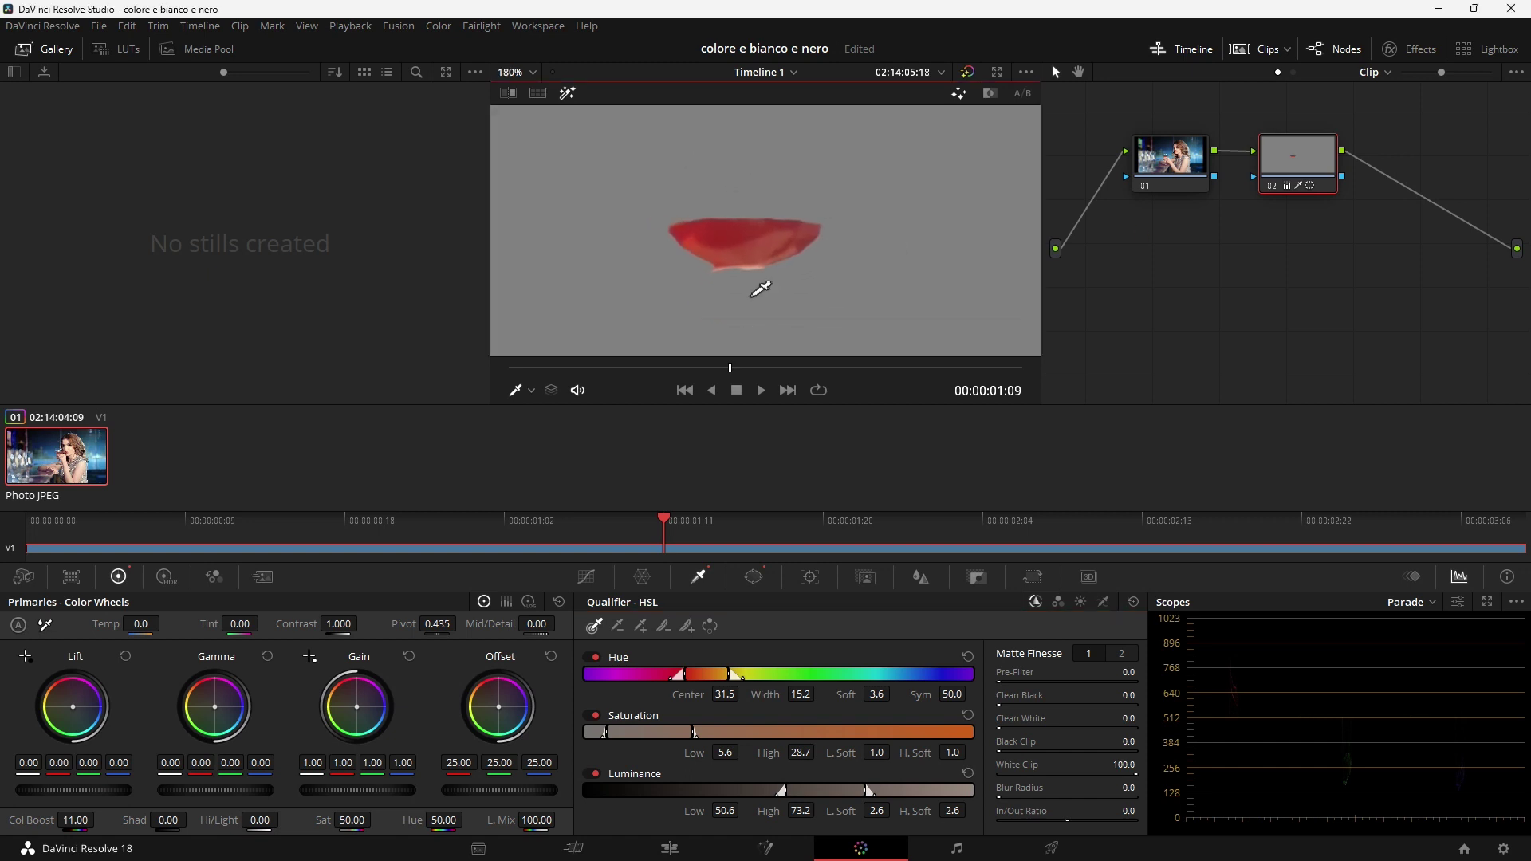
{"action": "scroll", "coordinate": [758, 279], "scroll_direction": "up", "scroll_amount": 2}
- Pull a lower window vertex in around the glass and set Soft 1 softness to 1.06
{"action": "left_click", "coordinate": [753, 577]}
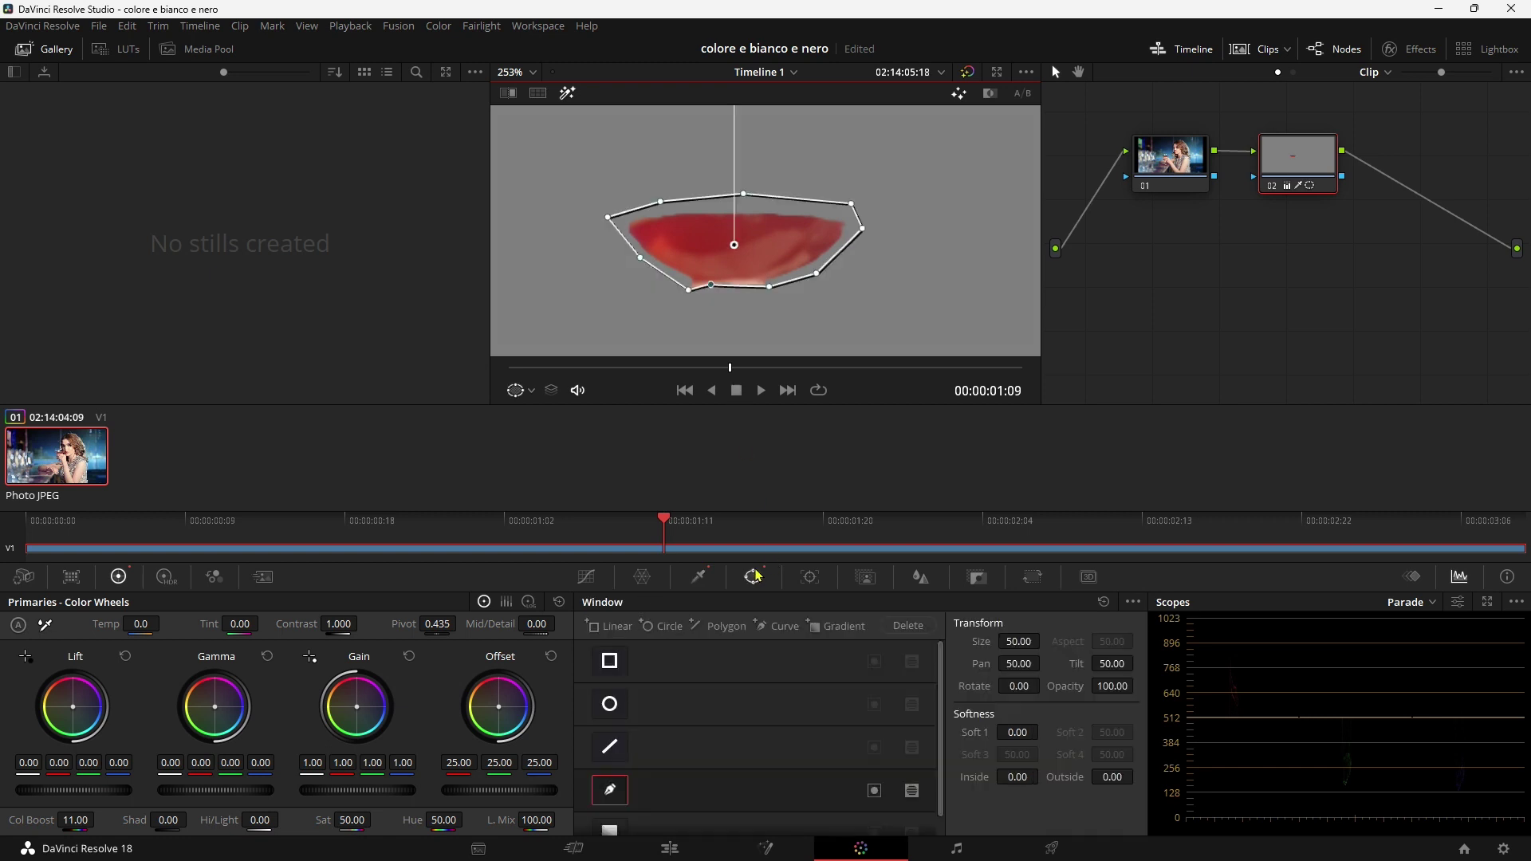
{"action": "left_click_drag", "start_coordinate": [770, 287], "coordinate": [683, 289]}
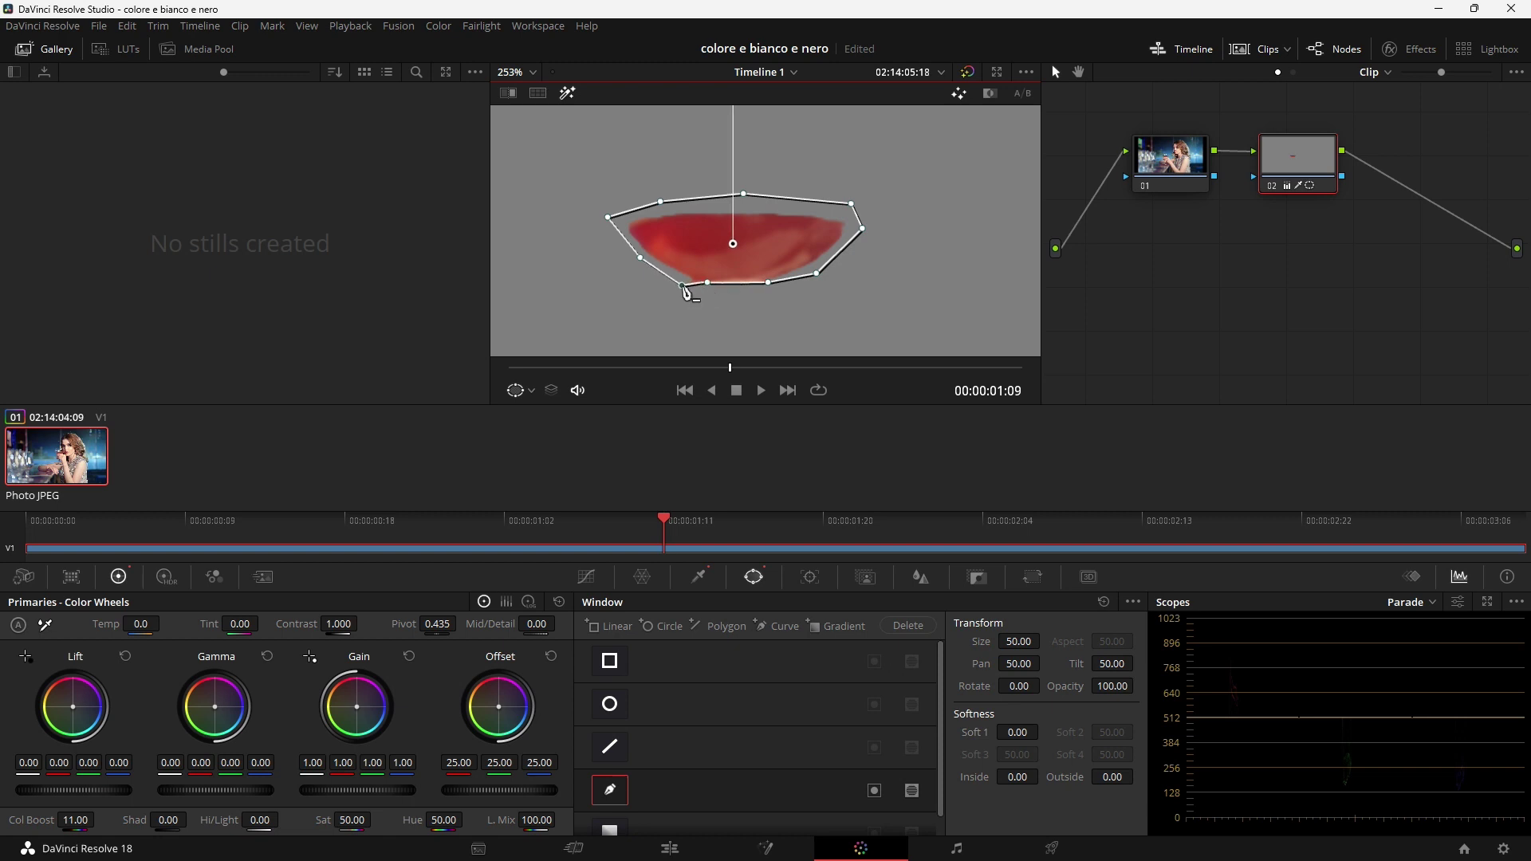
{"action": "left_click", "coordinate": [1029, 738]}
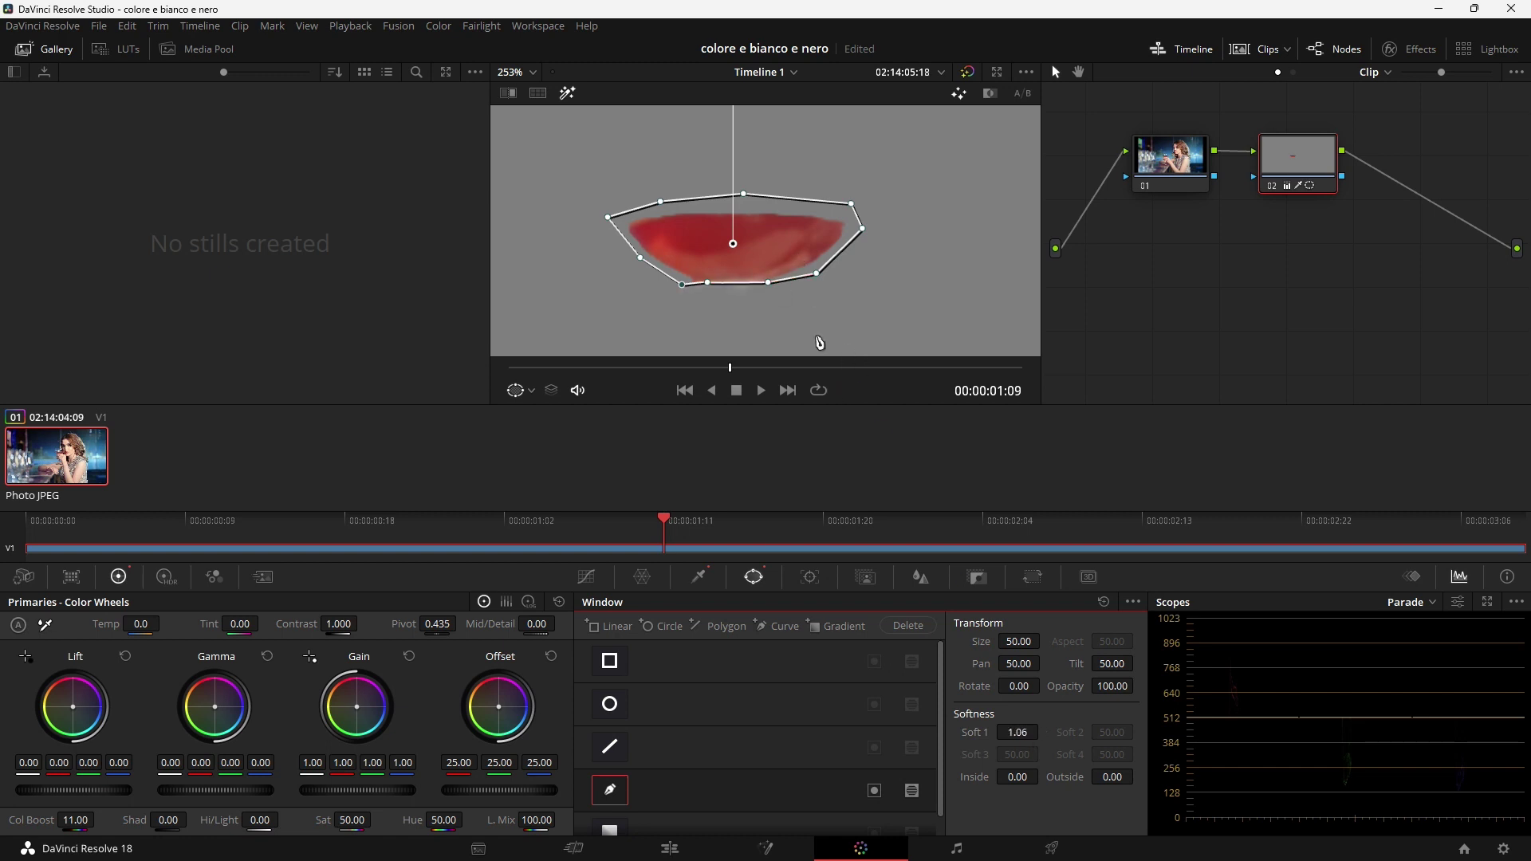
{"action": "scroll", "coordinate": [801, 306], "scroll_direction": "down", "scroll_amount": 3}
{"action": "scroll", "coordinate": [814, 319], "scroll_direction": "down", "scroll_amount": 2}
{"action": "scroll", "coordinate": [816, 308], "scroll_direction": "down", "scroll_amount": 2}
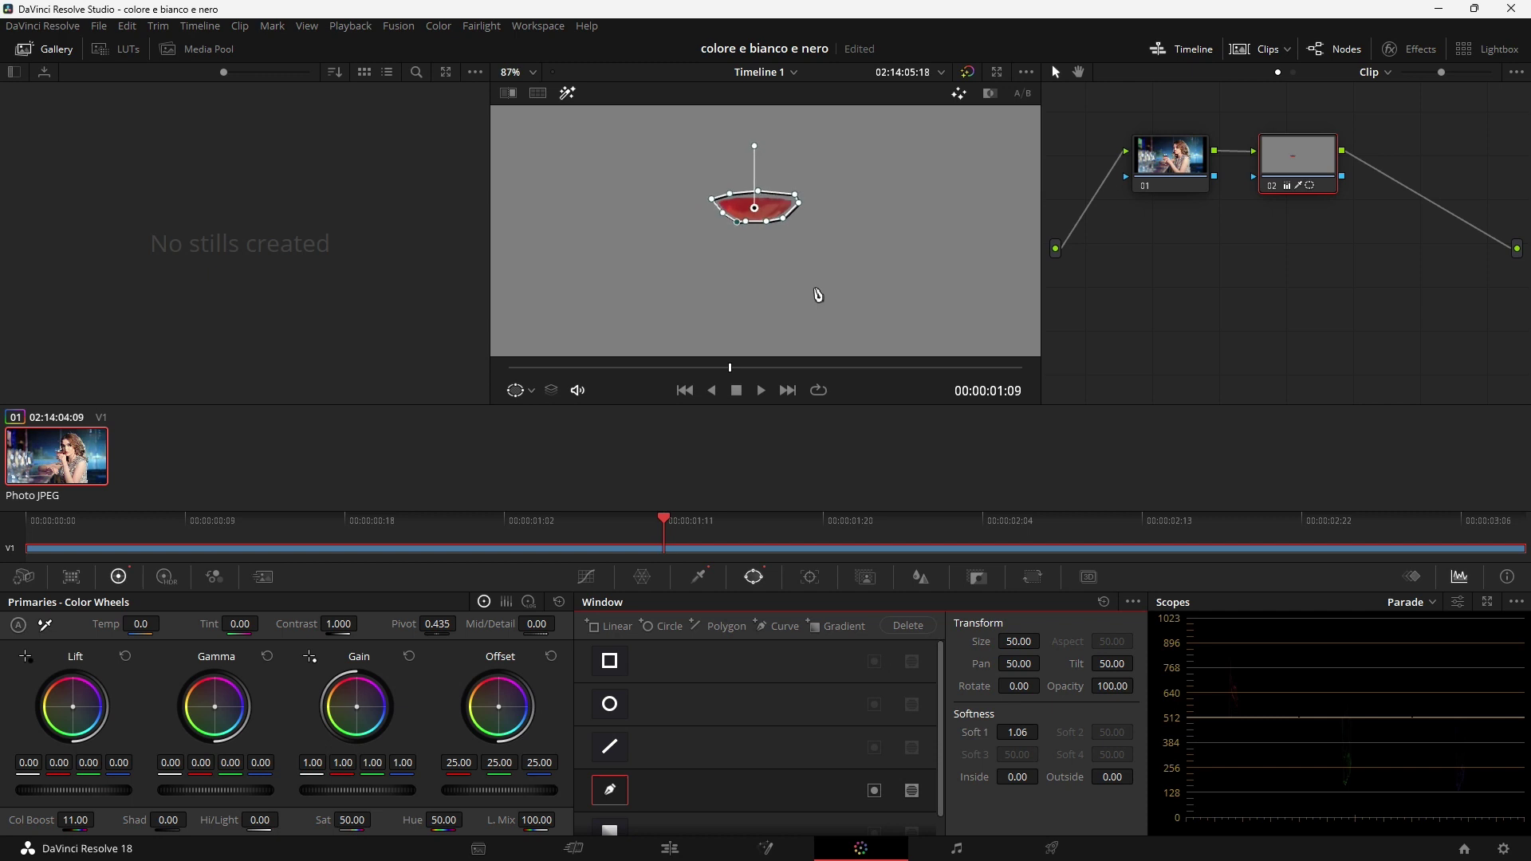
{"action": "scroll", "coordinate": [815, 295], "scroll_direction": "down", "scroll_amount": 2}
{"action": "scroll", "coordinate": [816, 295], "scroll_direction": "down", "scroll_amount": 2}
{"action": "scroll", "coordinate": [817, 297], "scroll_direction": "up", "scroll_amount": 1}
{"action": "scroll", "coordinate": [782, 330], "scroll_direction": "up", "scroll_amount": 1}
{"action": "scroll", "coordinate": [786, 325], "scroll_direction": "up", "scroll_amount": 1}
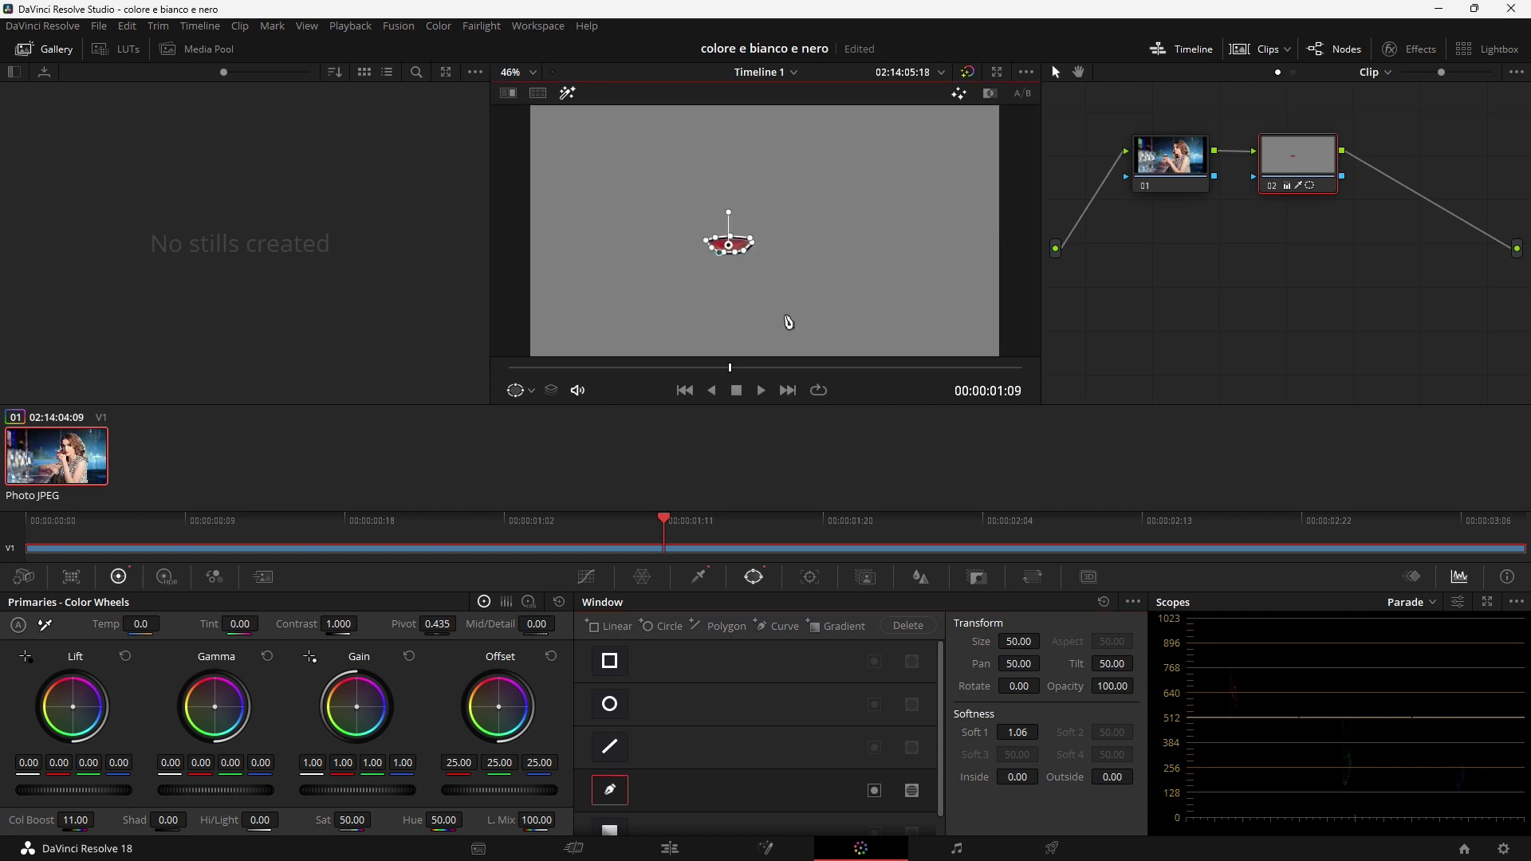
- Turn off Highlight, select node 01, and drag its Sat down to 0.00
{"action": "left_click", "coordinate": [570, 92]}
{"action": "left_click", "coordinate": [1153, 290]}
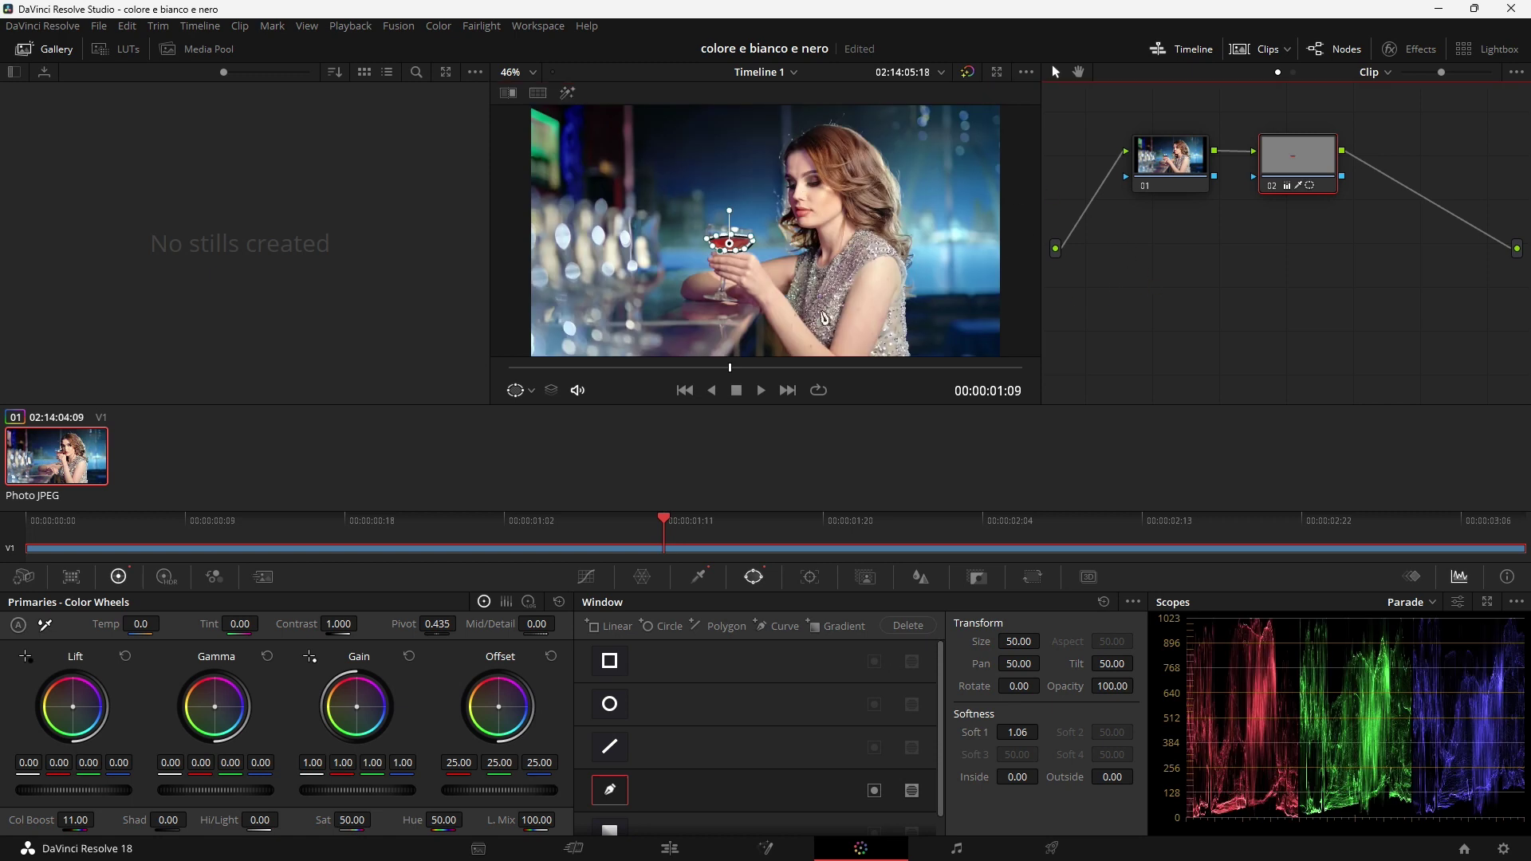
{"action": "left_click", "coordinate": [1172, 156]}
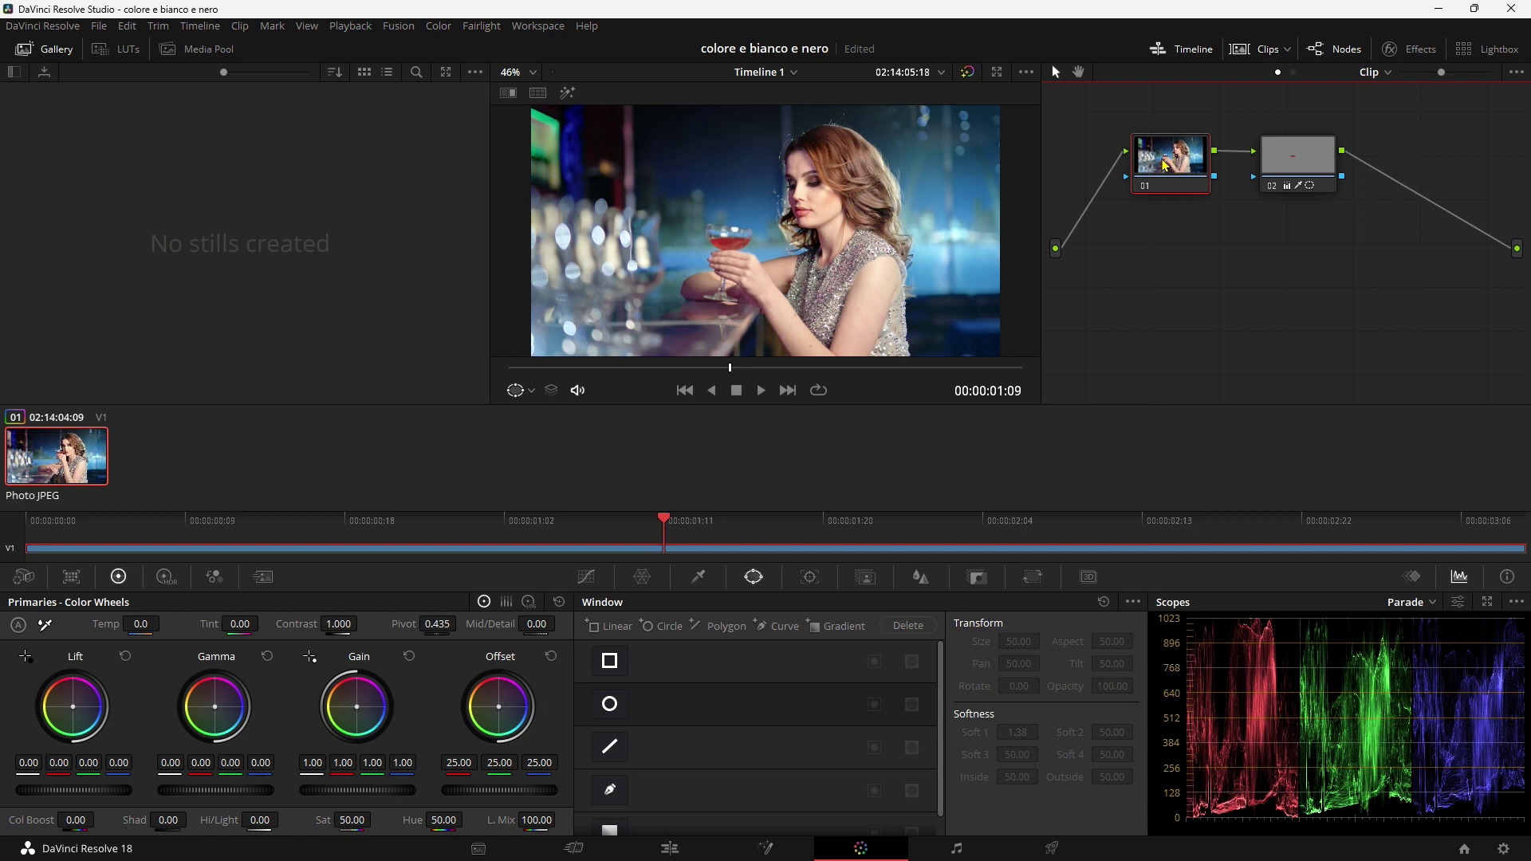
{"action": "mouse_move", "coordinate": [358, 823]}
{"action": "left_mouse_down"}
{"action": "mouse_move", "coordinate": [374, 821]}
{"action": "mouse_move", "coordinate": [334, 821]}
{"action": "left_mouse_up"}
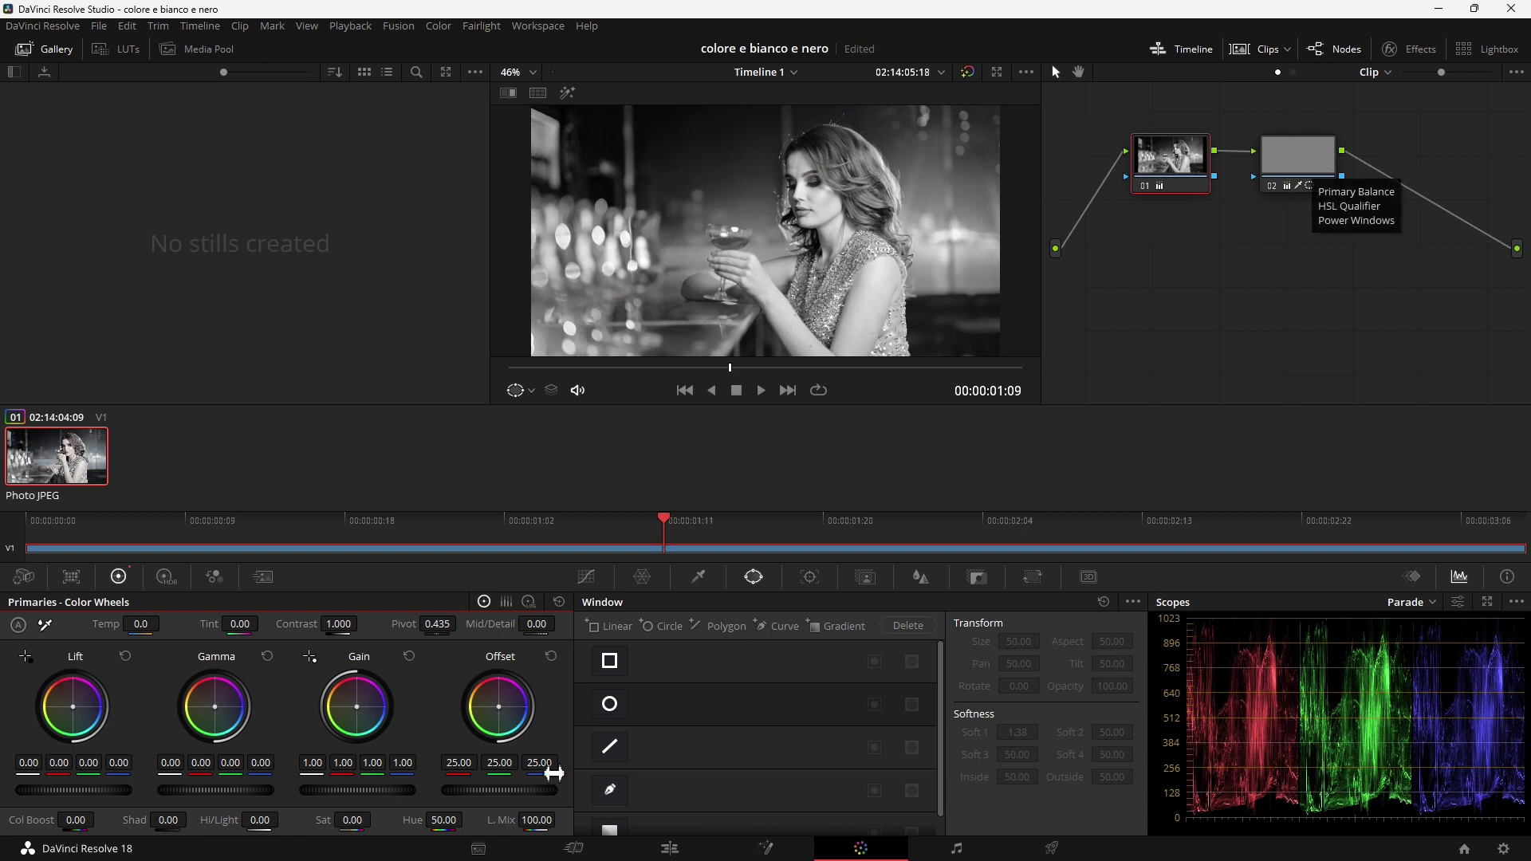
- Enter 80 for node 01's Sat, then undo back to 50
{"action": "left_click", "coordinate": [346, 819]}
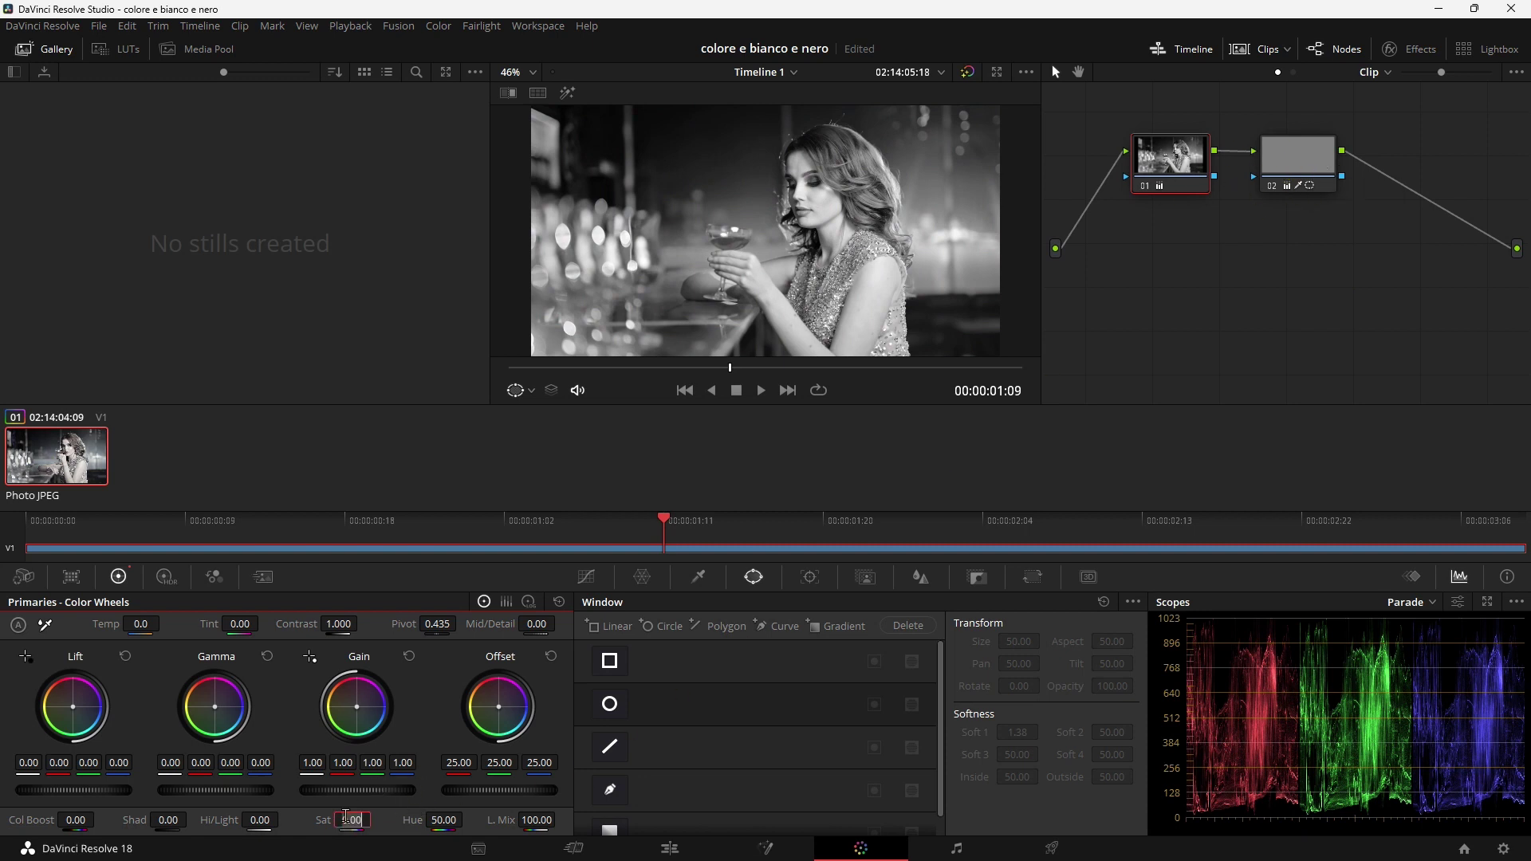
{"action": "type", "text": "5080"}
{"action": "key", "text": "Return"}
{"action": "key", "text": "ctrl+z"}
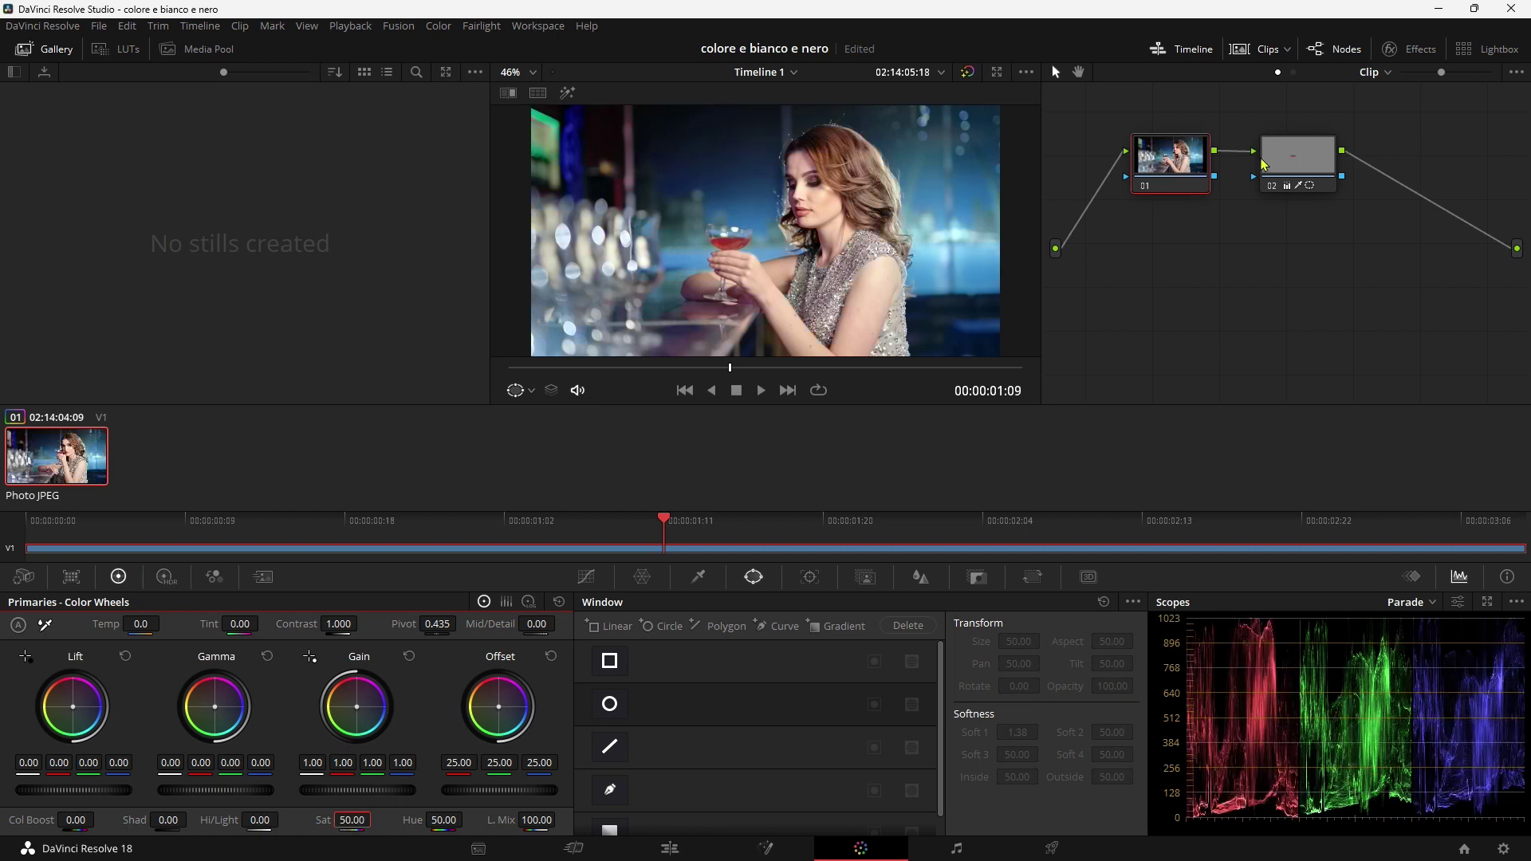
- Add an outside node 03 after window node 02 and save the project
{"action": "left_click", "coordinate": [1311, 162]}
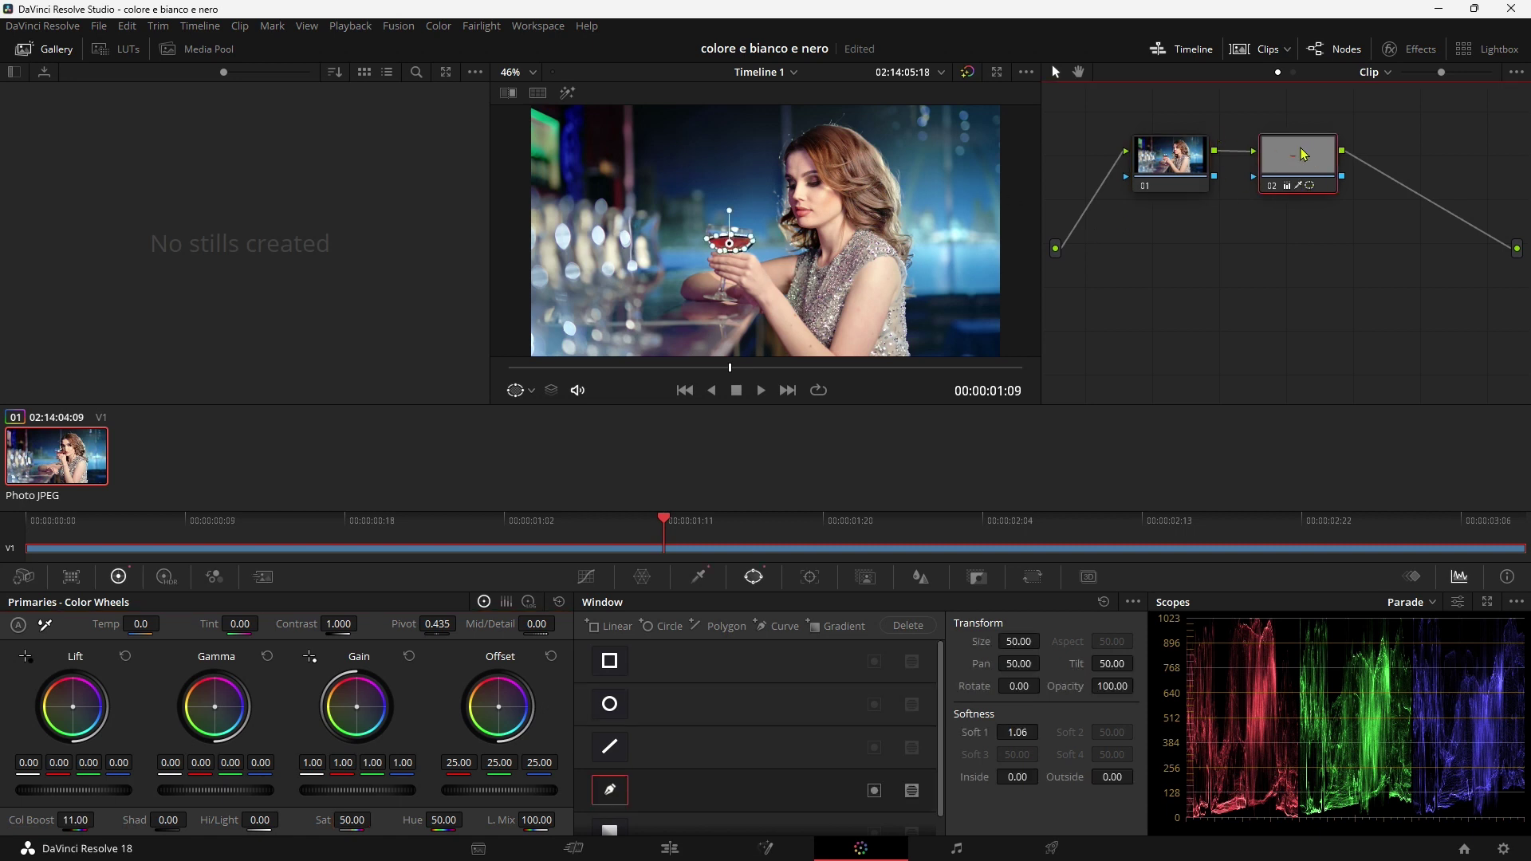
{"action": "right_click", "coordinate": [1286, 154]}
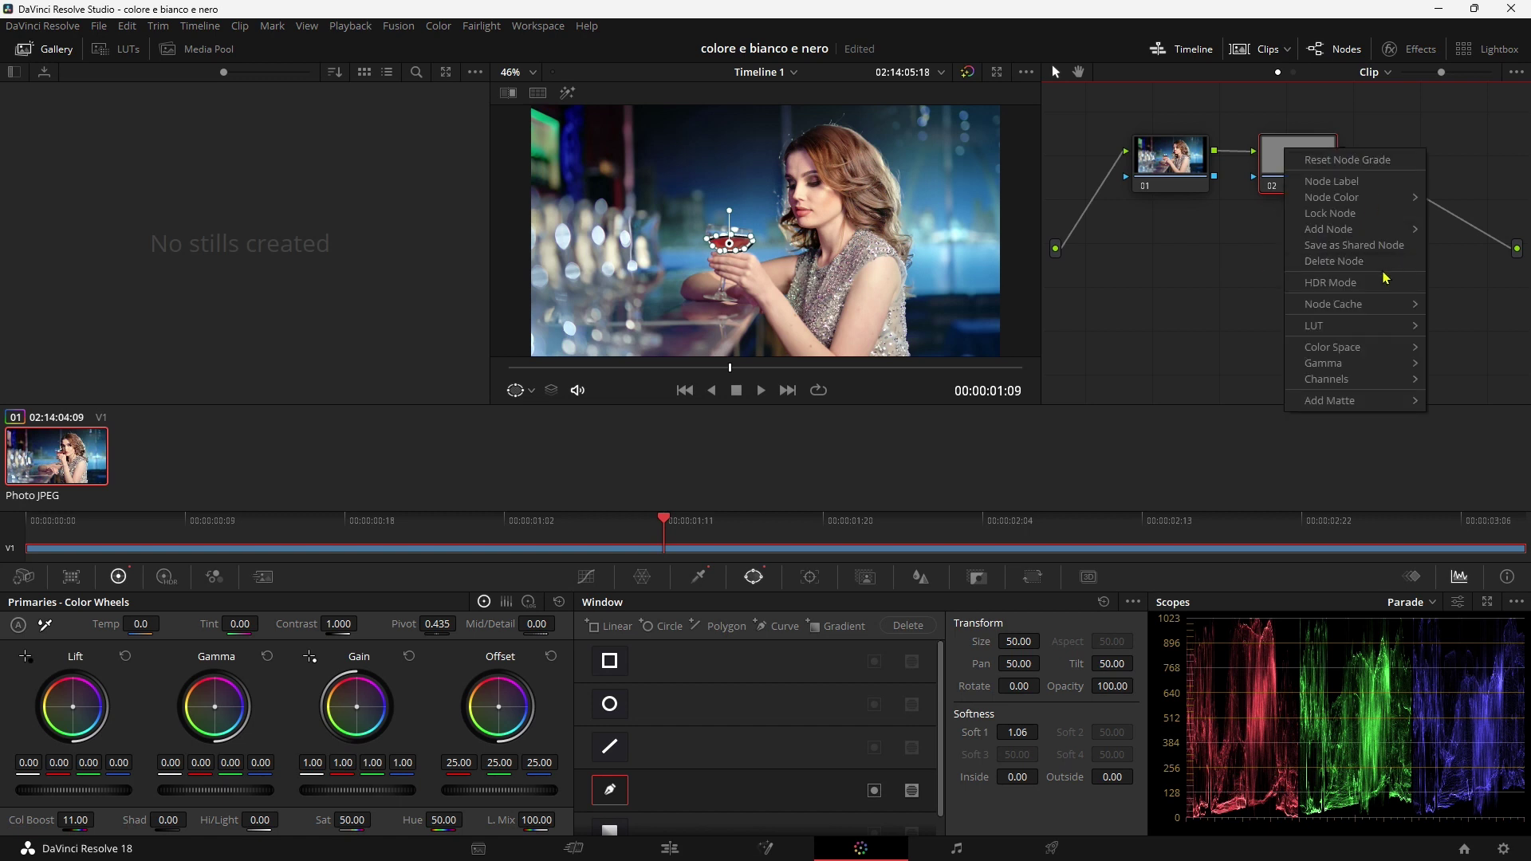
{"action": "mouse_move", "coordinate": [1366, 231]}
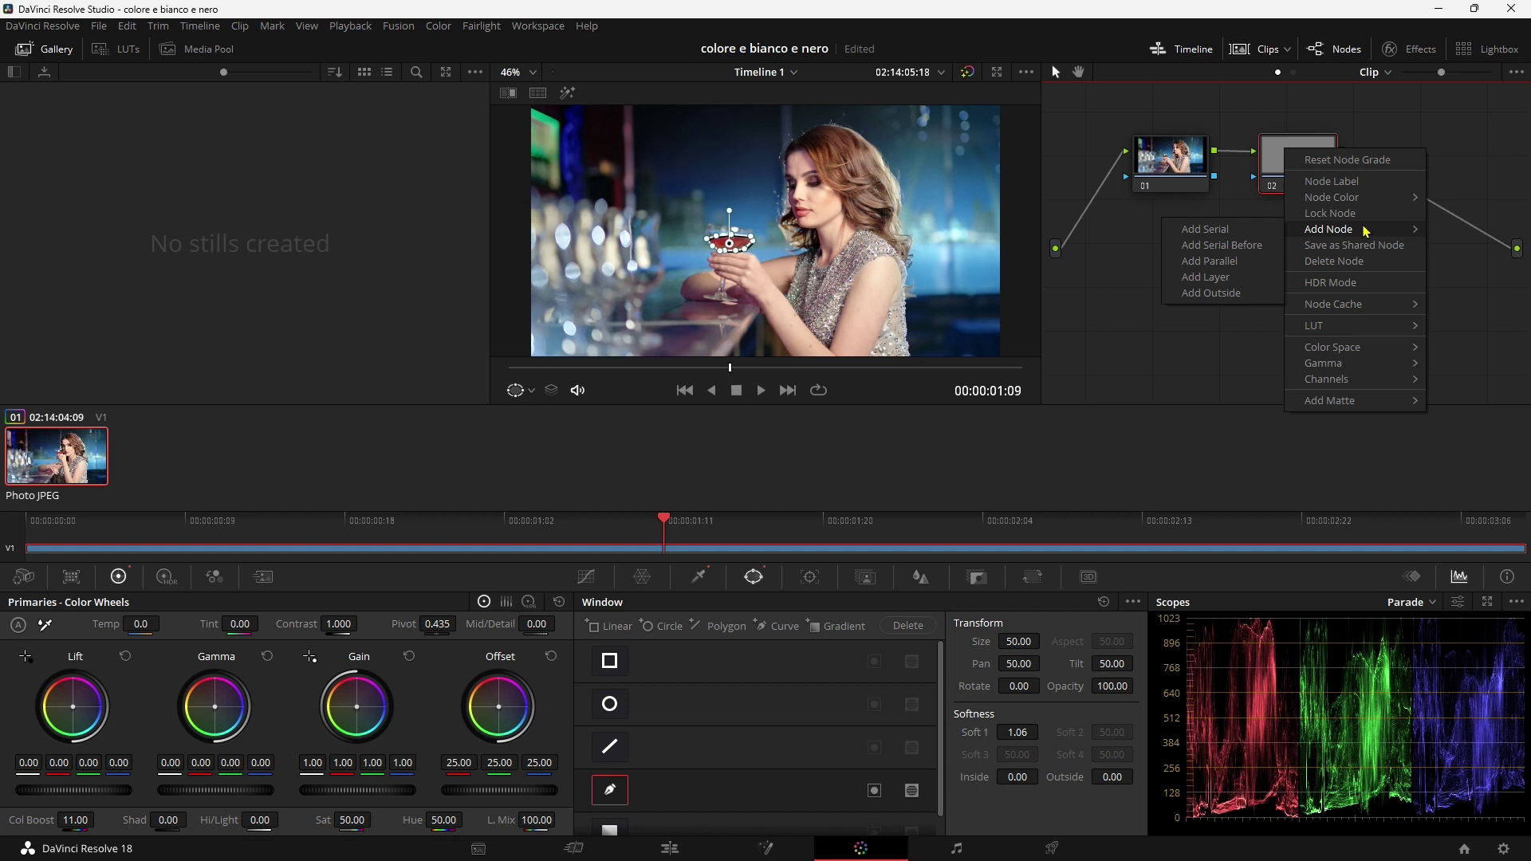
{"action": "left_click", "coordinate": [1228, 295]}
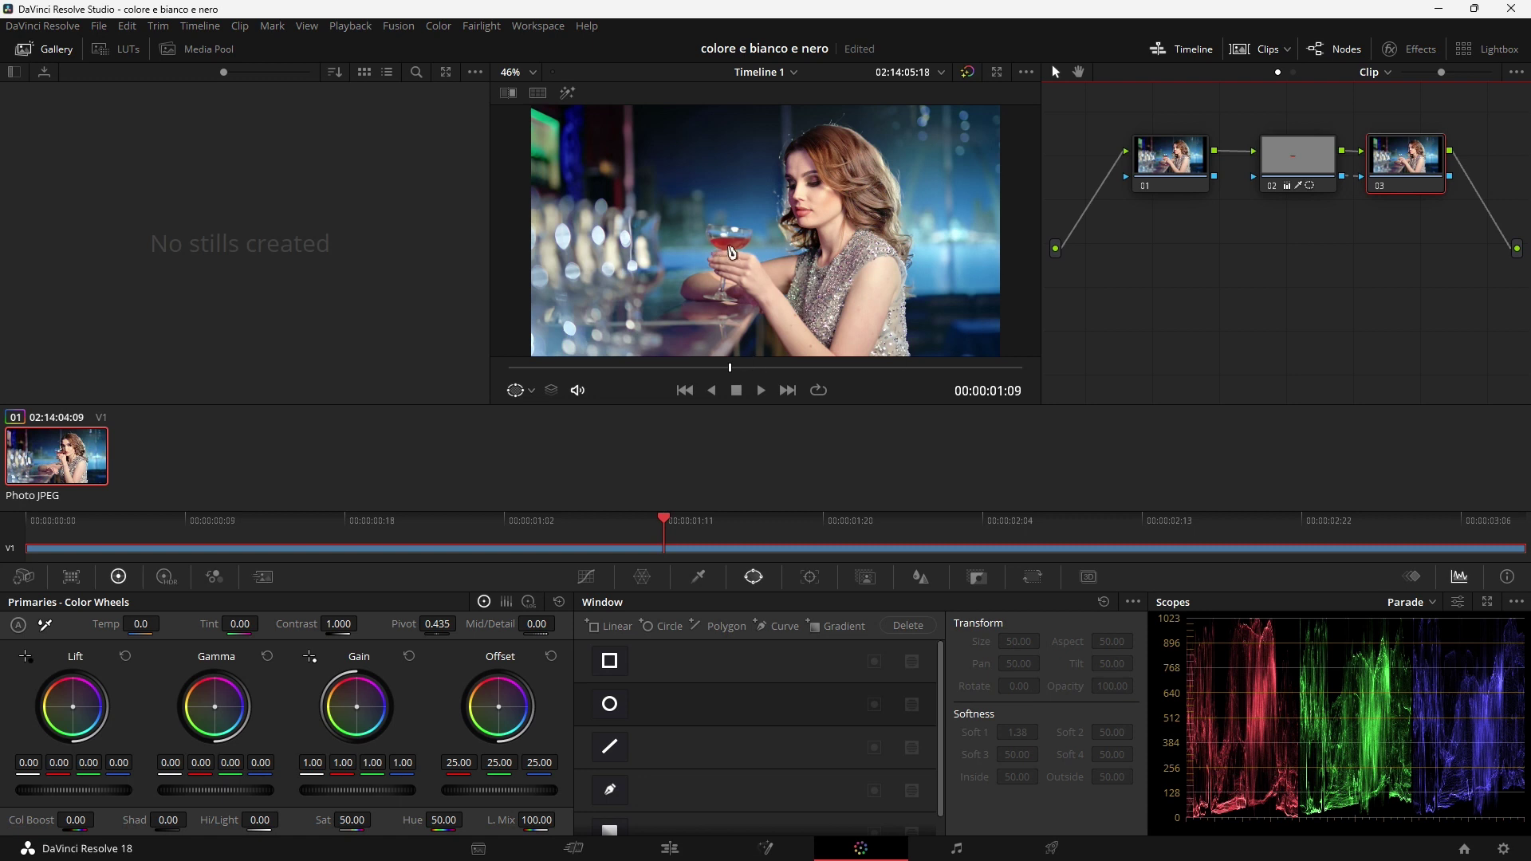
{"action": "key", "text": "ctrl+s"}
- Set node 03's Sat to 0 and scrub the opening frames to verify only the cocktail stays red
{"action": "double_click", "coordinate": [352, 820]}
{"action": "type", "text": "0"}
{"action": "key", "text": "Return"}
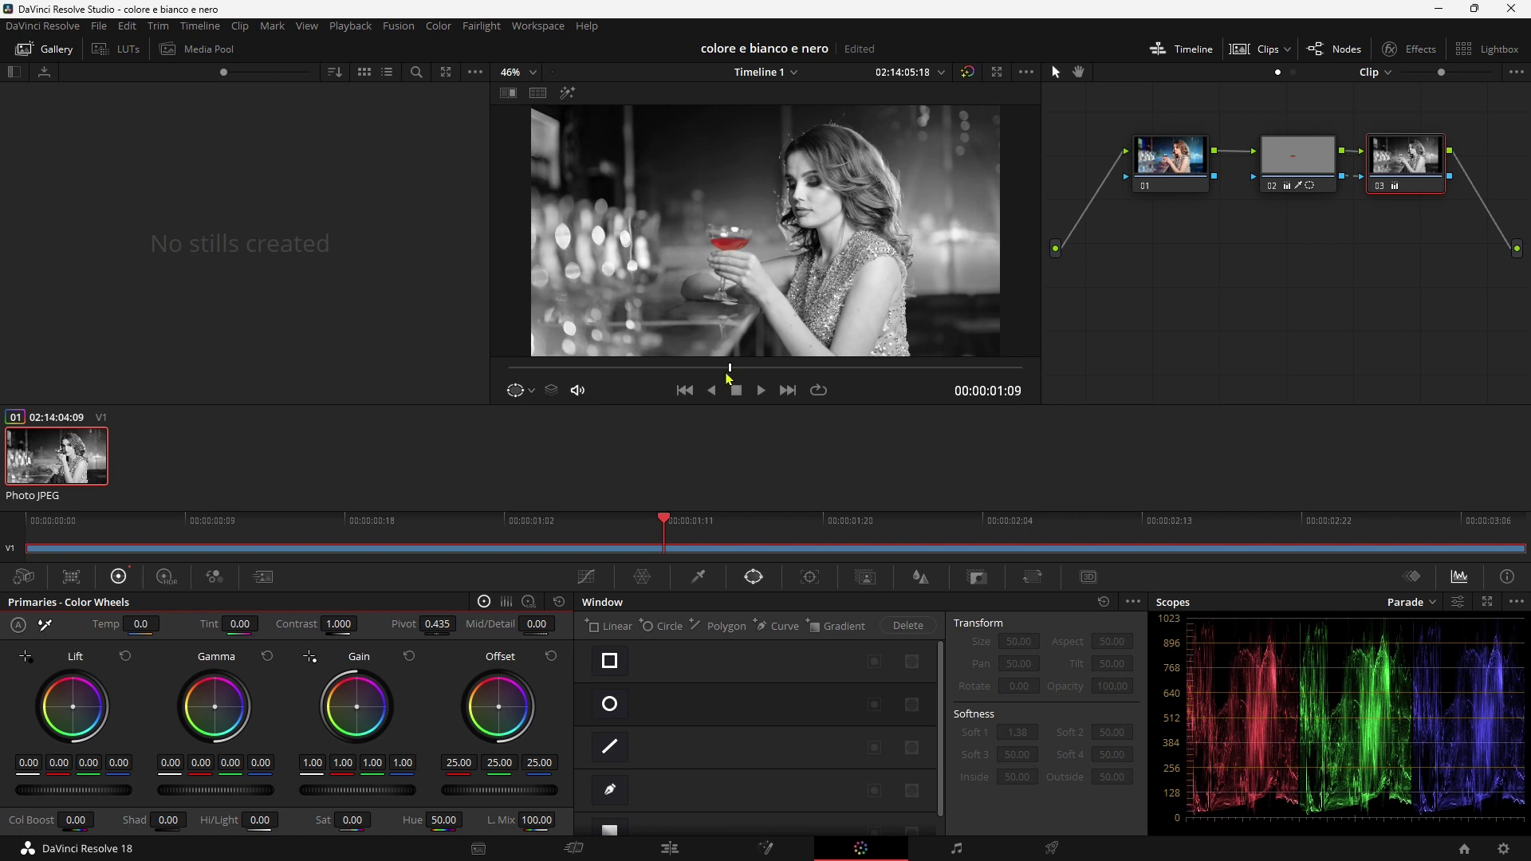
{"action": "left_click_drag", "start_coordinate": [728, 377], "coordinate": [503, 380]}
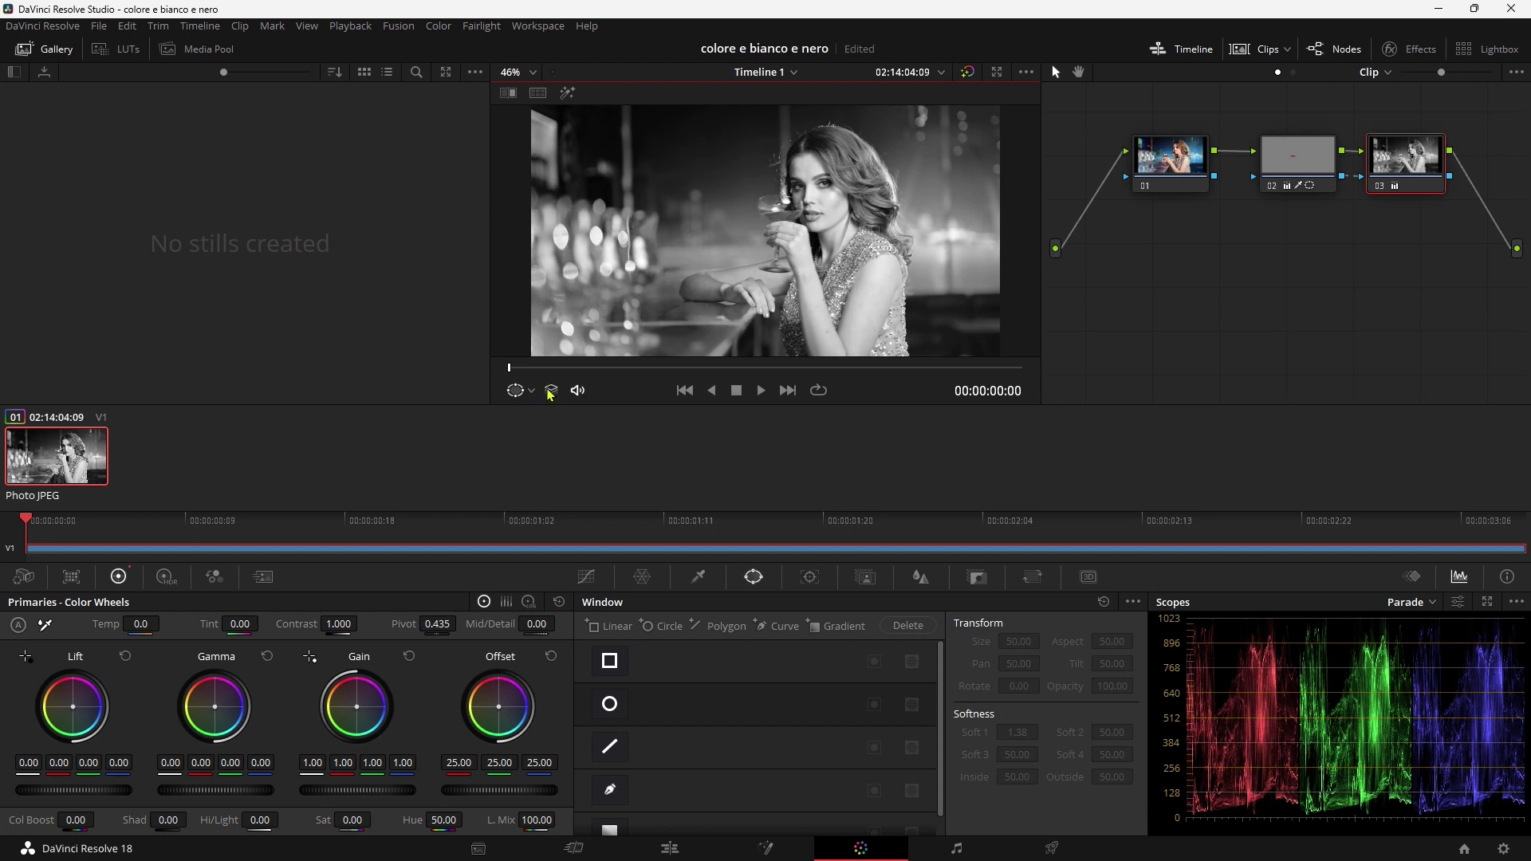
{"action": "mouse_move", "coordinate": [514, 369]}
{"action": "left_mouse_down"}
{"action": "mouse_move", "coordinate": [896, 361]}
{"action": "mouse_move", "coordinate": [661, 362]}
{"action": "mouse_move", "coordinate": [711, 363]}
{"action": "left_mouse_up"}
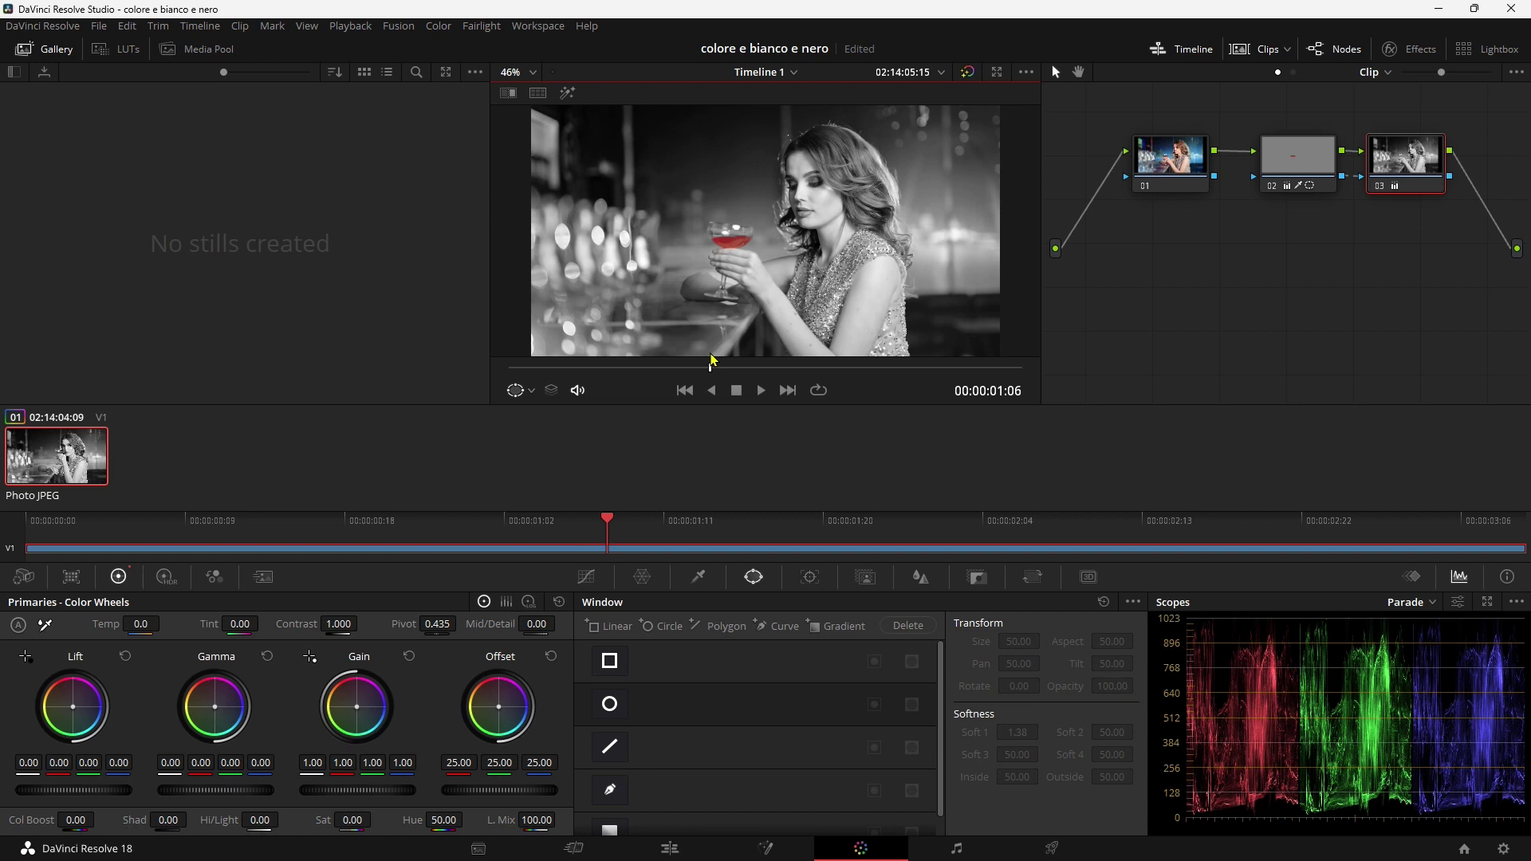
{"action": "left_click_drag", "start_coordinate": [711, 363], "coordinate": [733, 362]}
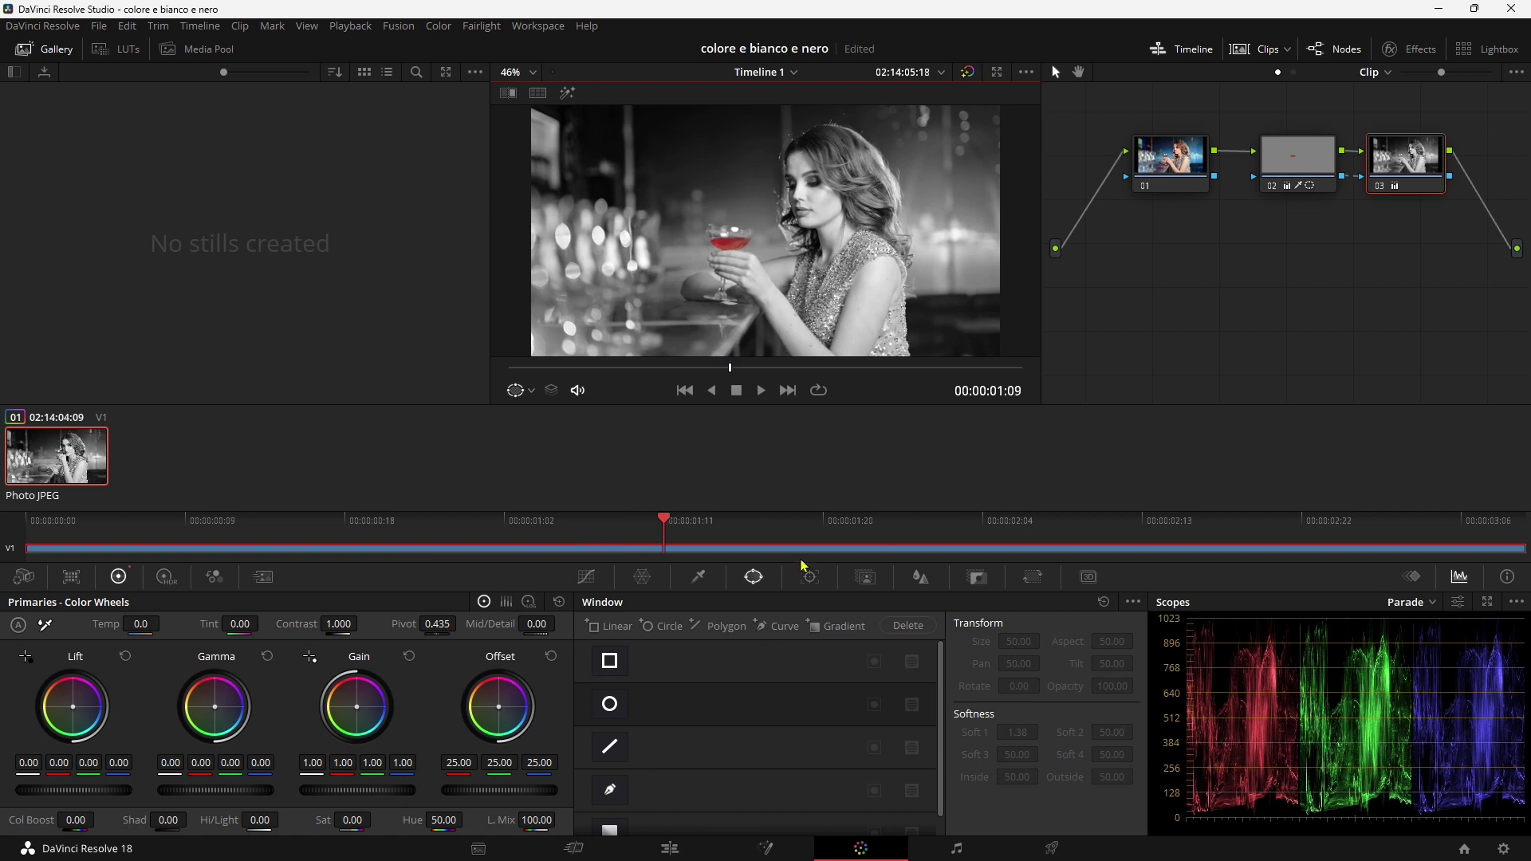
- Select node 02 and open its Window tracker with Pan, Tilt, Zoom, Rotate and 3D enabled
{"action": "left_click", "coordinate": [636, 787]}
{"action": "left_click", "coordinate": [1296, 170]}
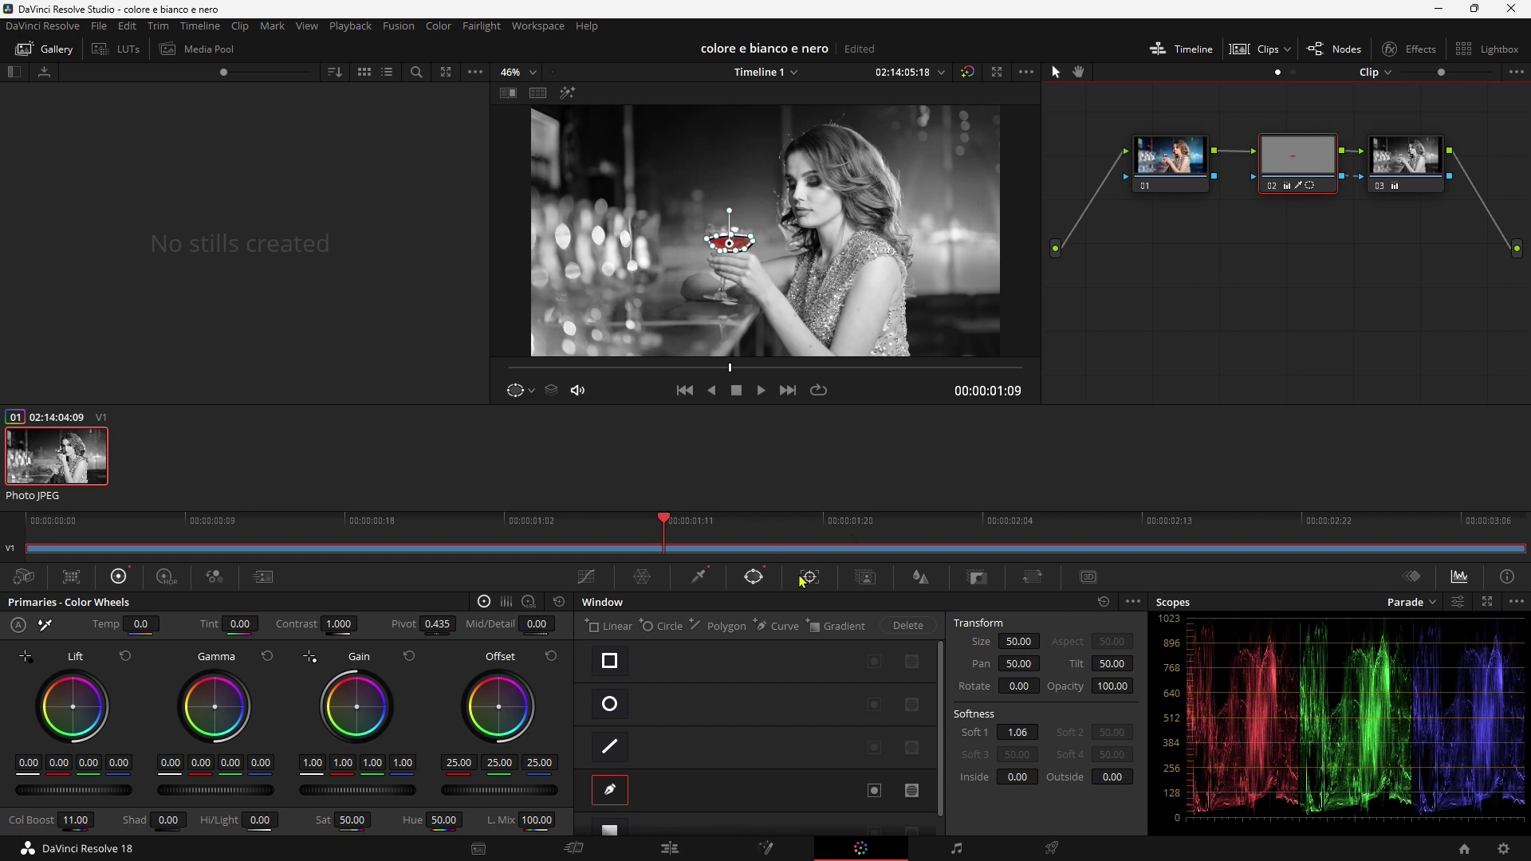
{"action": "left_click", "coordinate": [809, 580]}
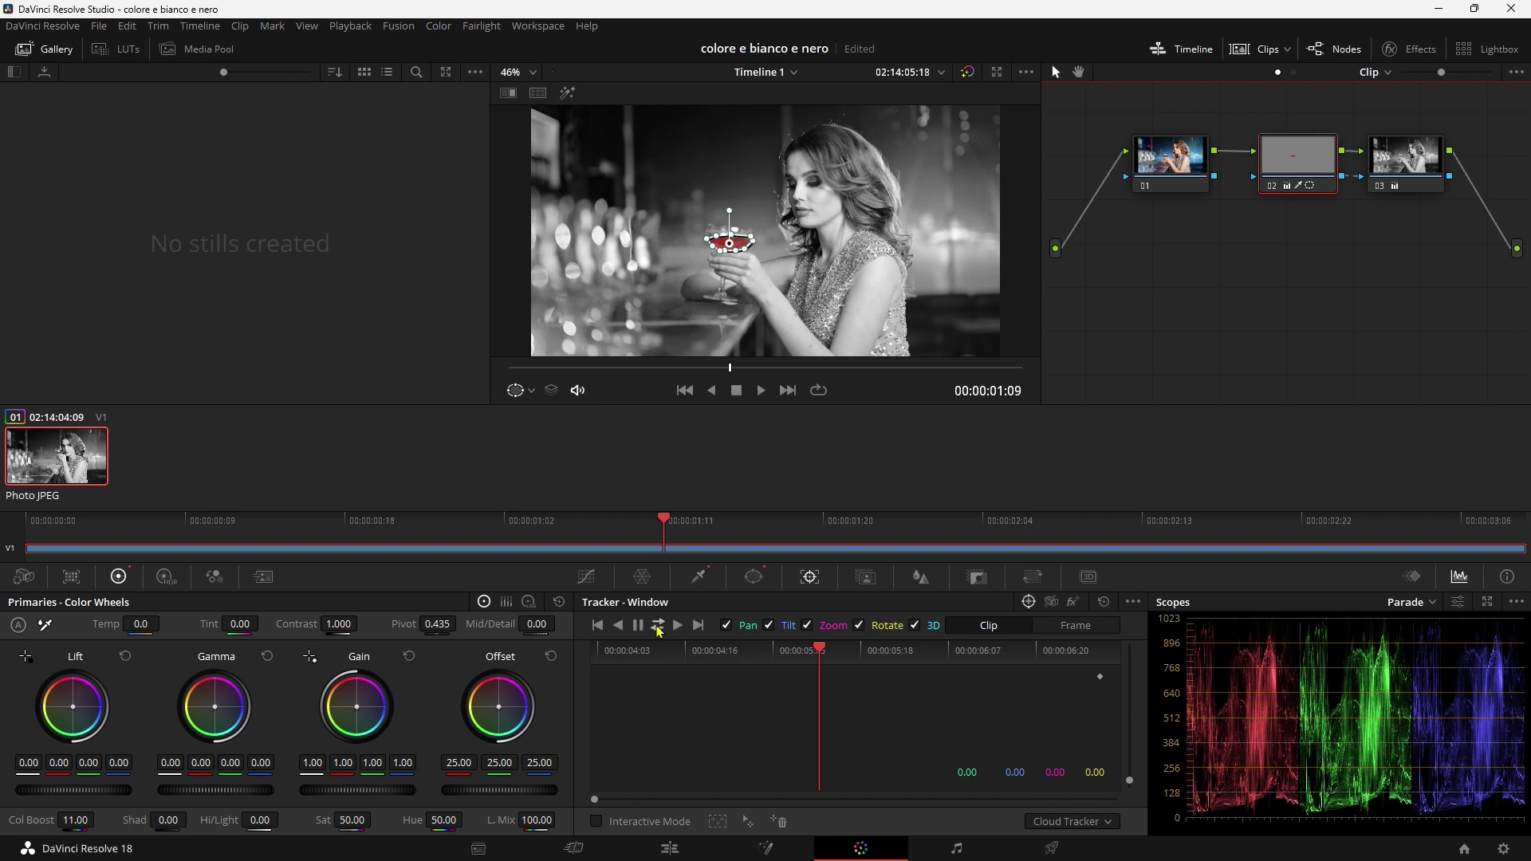
{"action": "left_click", "coordinate": [659, 632]}
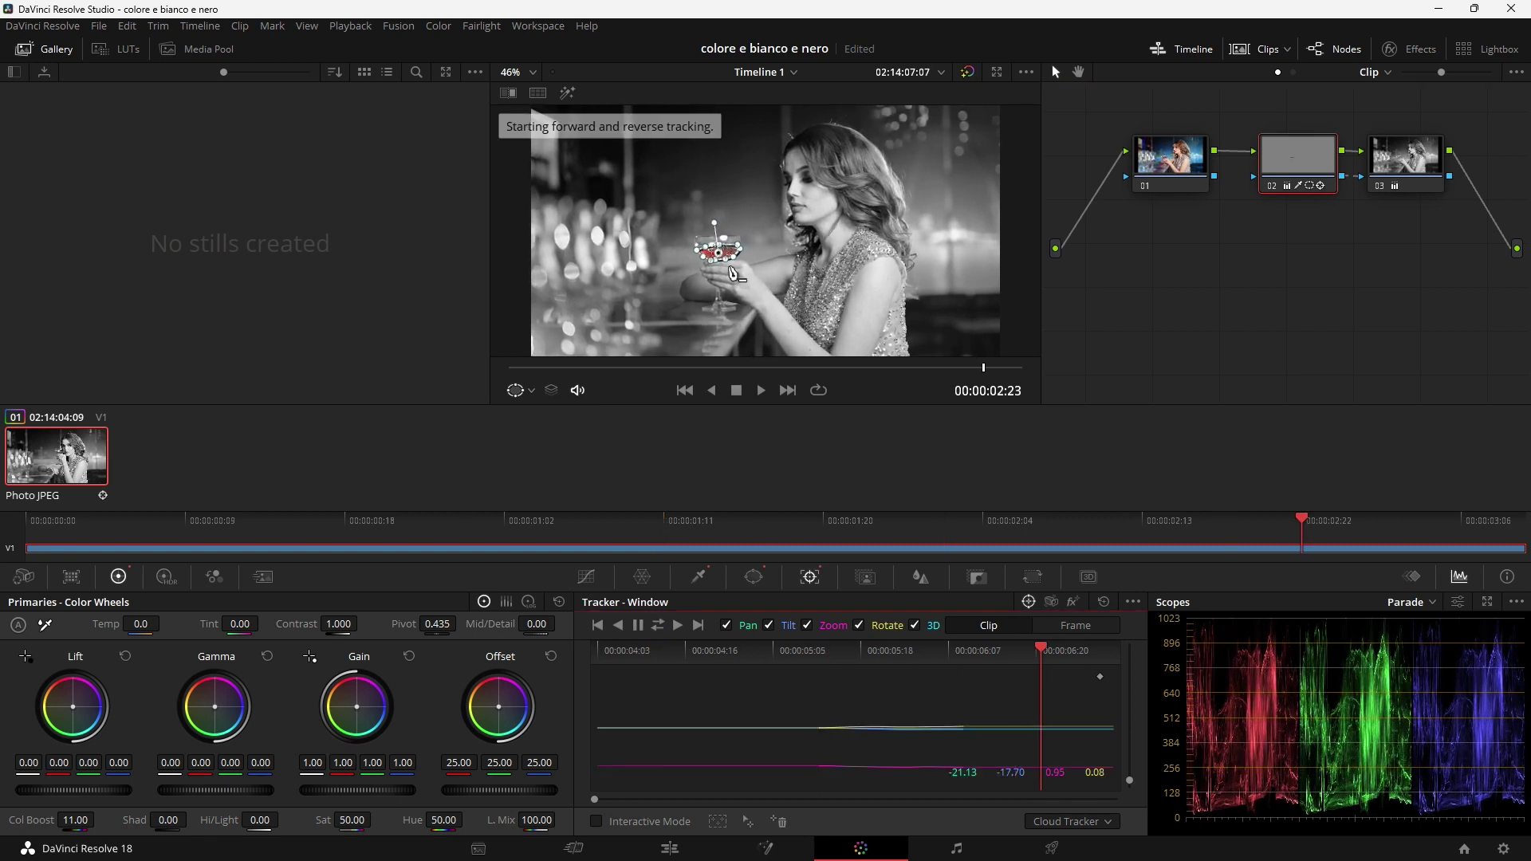
{"action": "key", "text": "Home"}
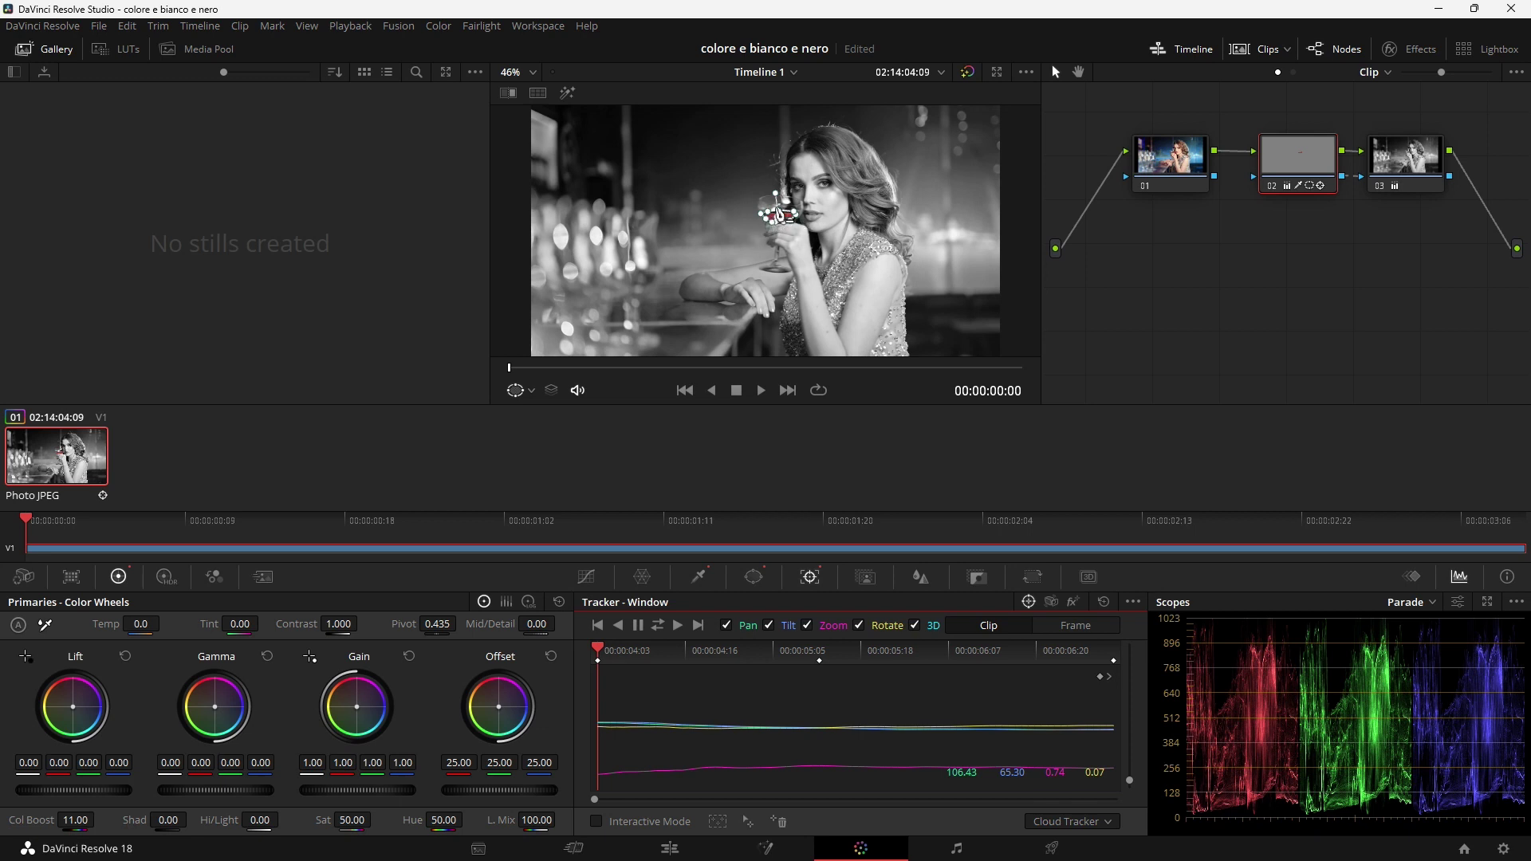
{"action": "left_click", "coordinate": [1346, 169]}
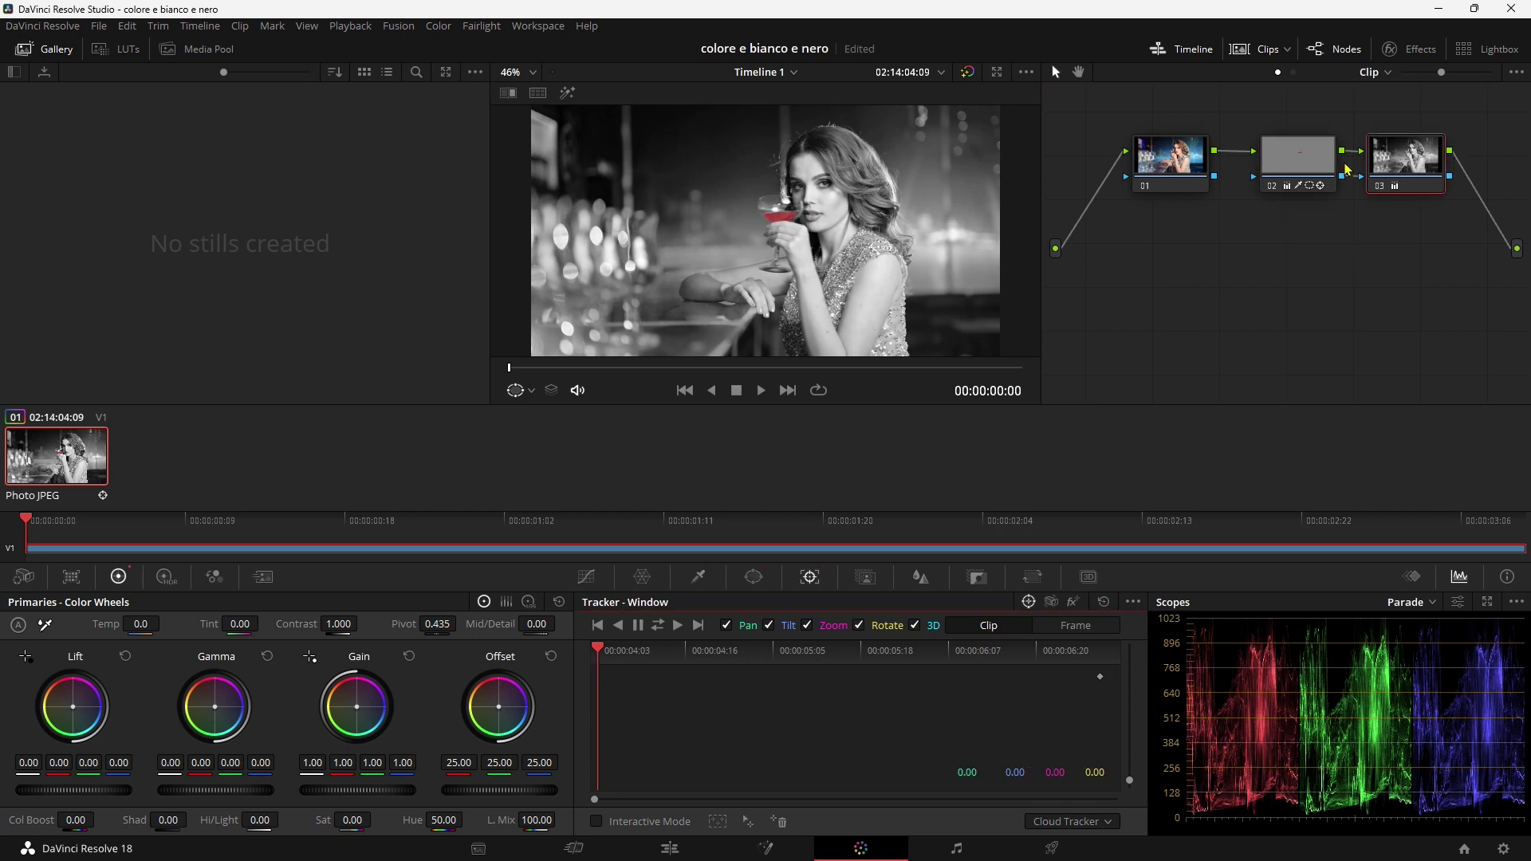
{"action": "left_click", "coordinate": [760, 390]}
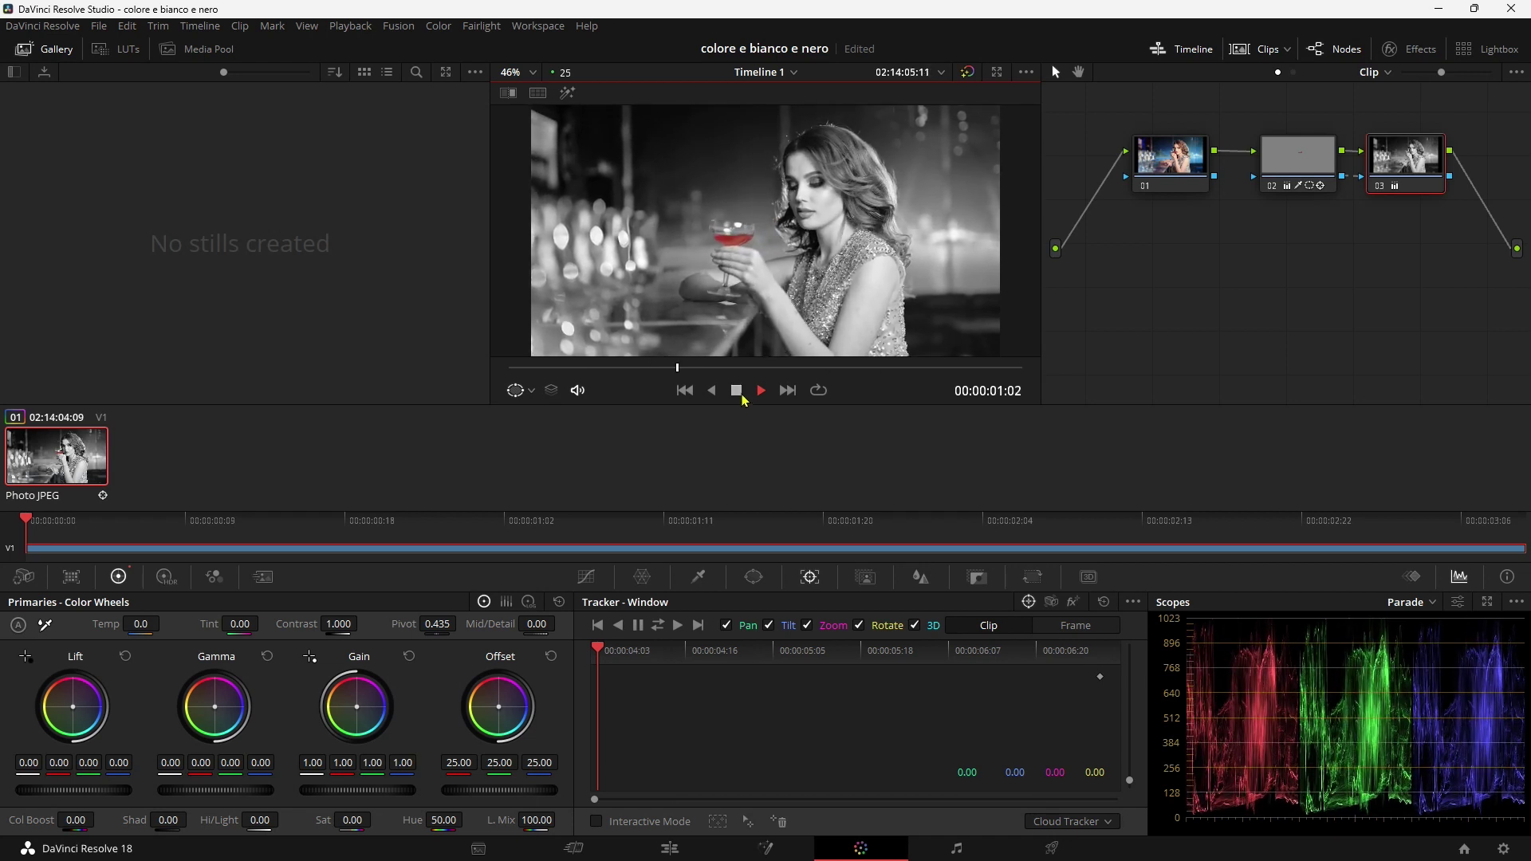
- Stop playback, select node 02 with the tracked window and zoom in on the viewer
{"action": "left_click", "coordinate": [736, 390]}
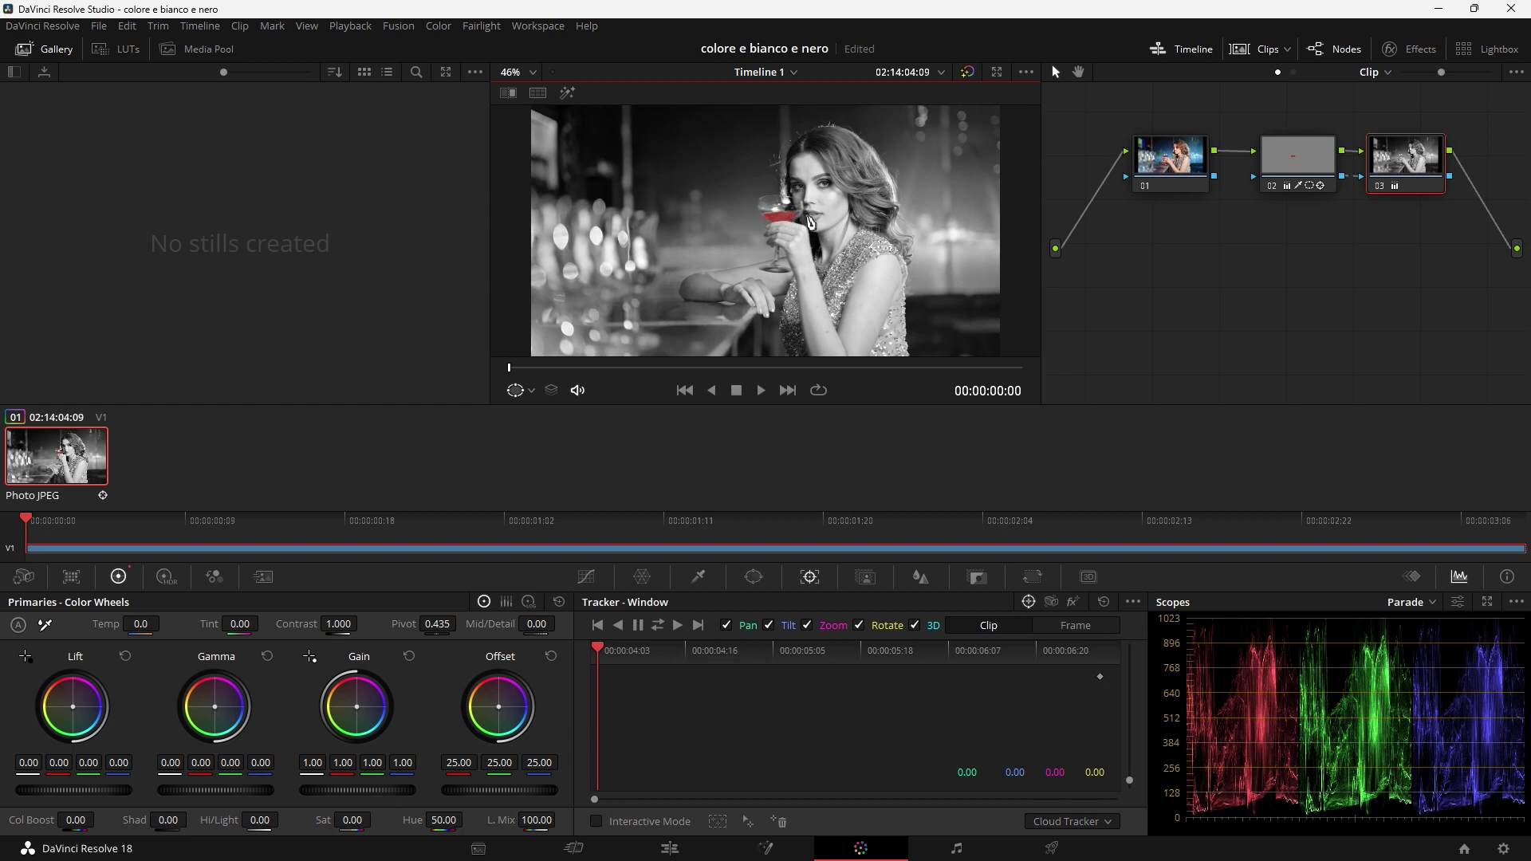
{"action": "left_click", "coordinate": [1280, 172]}
{"action": "scroll", "coordinate": [855, 277], "scroll_direction": "up", "scroll_amount": 1}
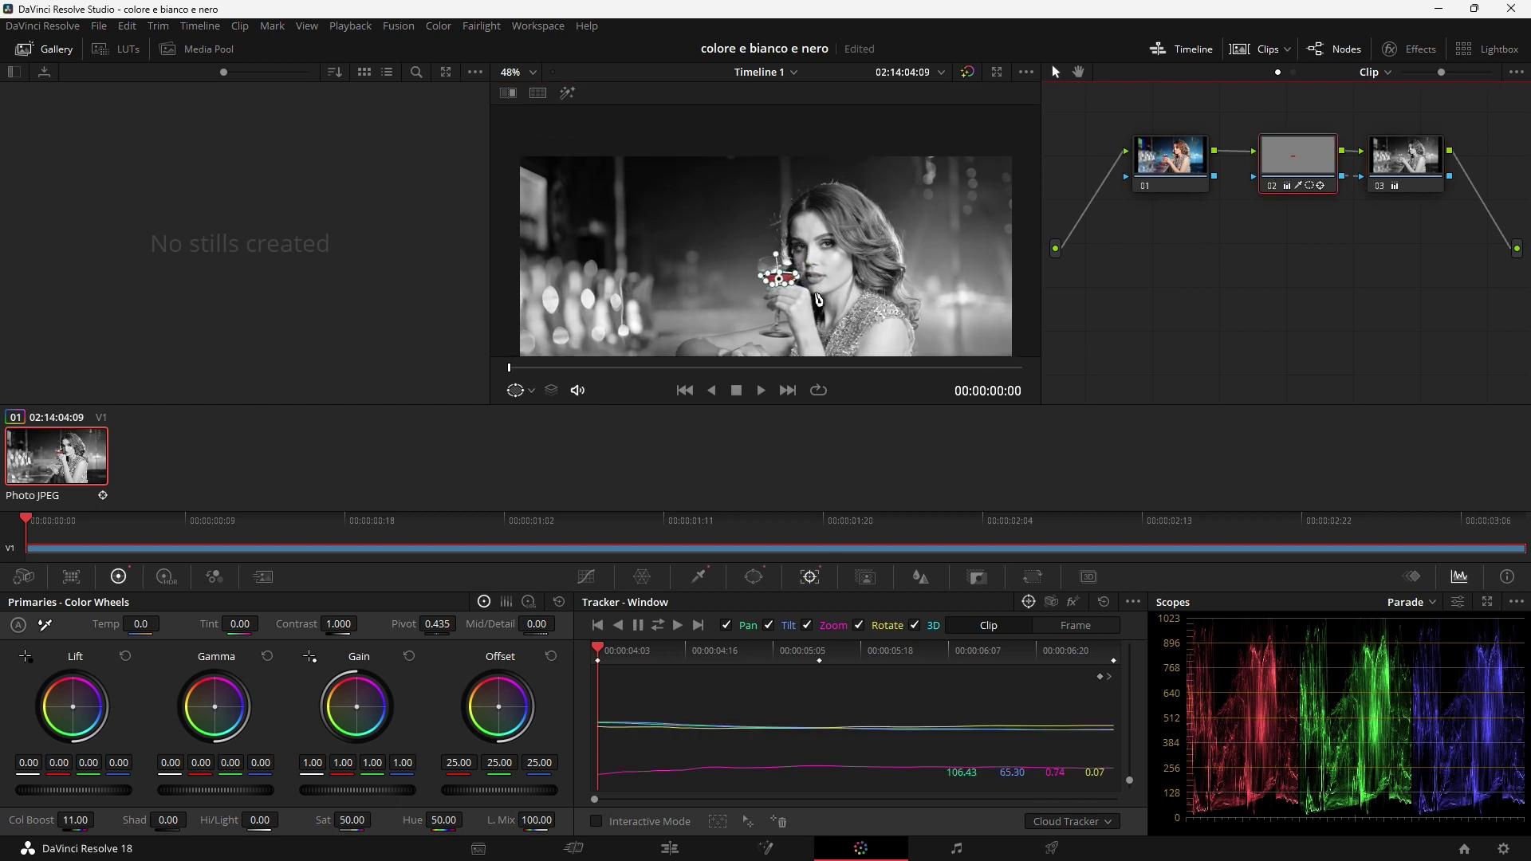
{"action": "scroll", "coordinate": [854, 273], "scroll_direction": "up", "scroll_amount": 2}
{"action": "scroll", "coordinate": [853, 269], "scroll_direction": "up", "scroll_amount": 1}
{"action": "scroll", "coordinate": [853, 267], "scroll_direction": "up", "scroll_amount": 1}
{"action": "scroll", "coordinate": [852, 267], "scroll_direction": "up", "scroll_amount": 1}
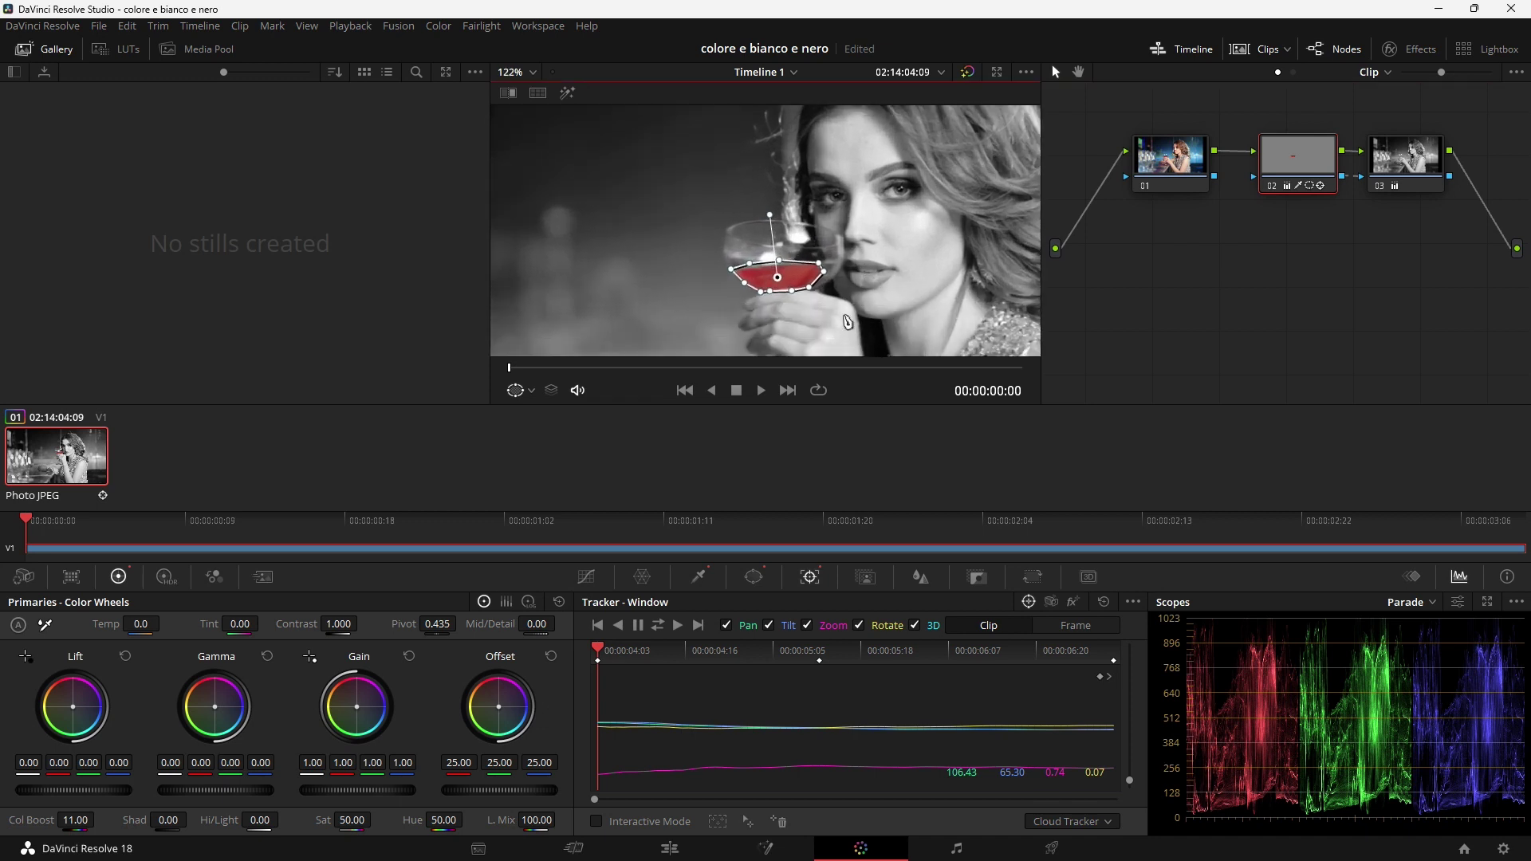
{"action": "scroll", "coordinate": [838, 262], "scroll_direction": "up", "scroll_amount": 2}
{"action": "scroll", "coordinate": [817, 255], "scroll_direction": "up", "scroll_amount": 1}
{"action": "scroll", "coordinate": [791, 247], "scroll_direction": "up", "scroll_amount": 1}
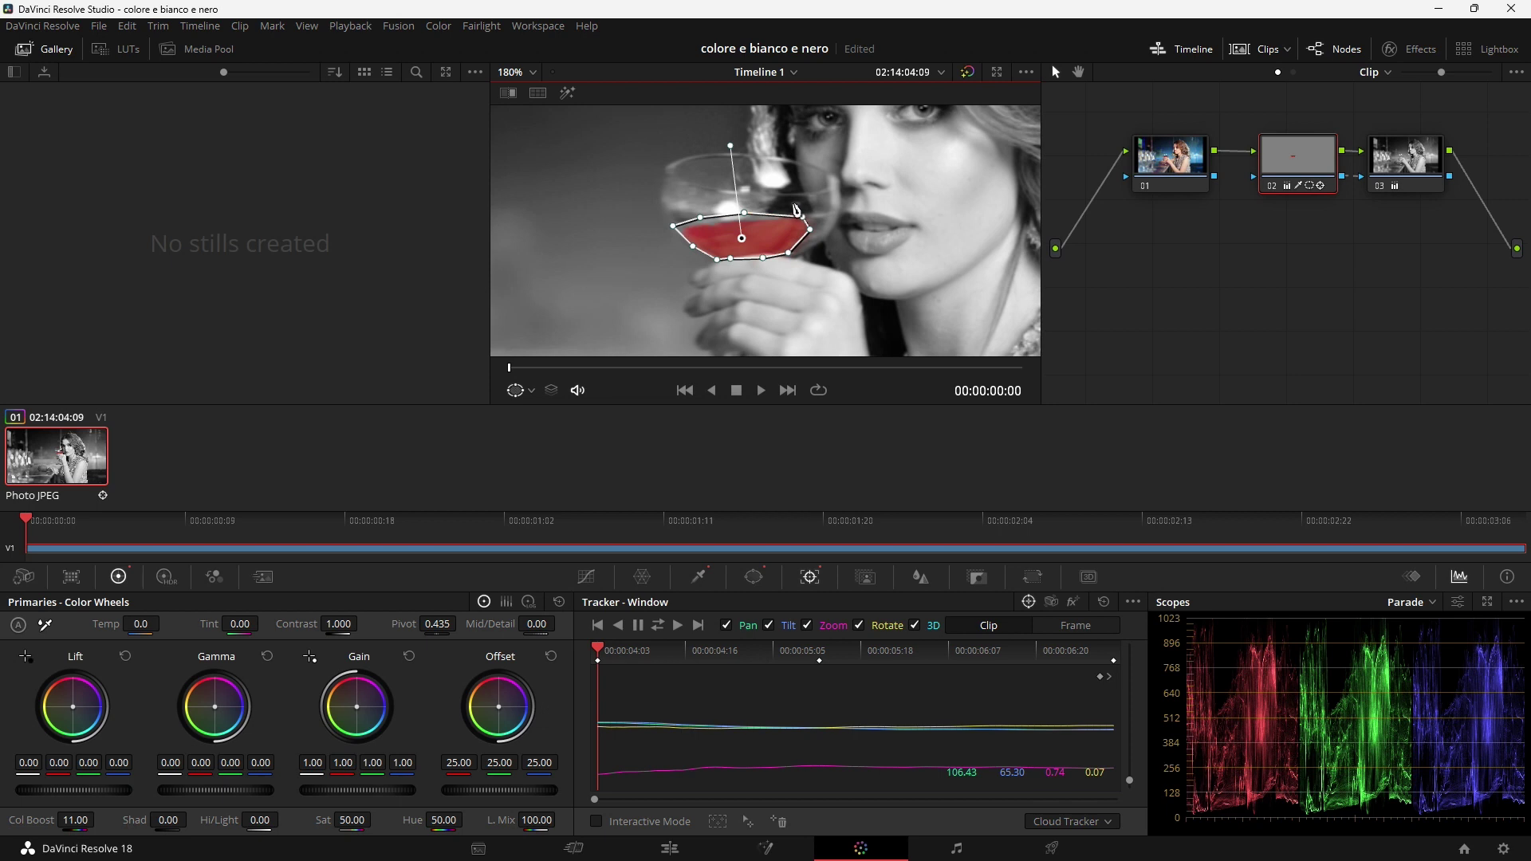
- Stretch the window's right vertex over the whole red cocktail and scrub to confirm it tracks the glass
{"action": "key", "text": "space"}
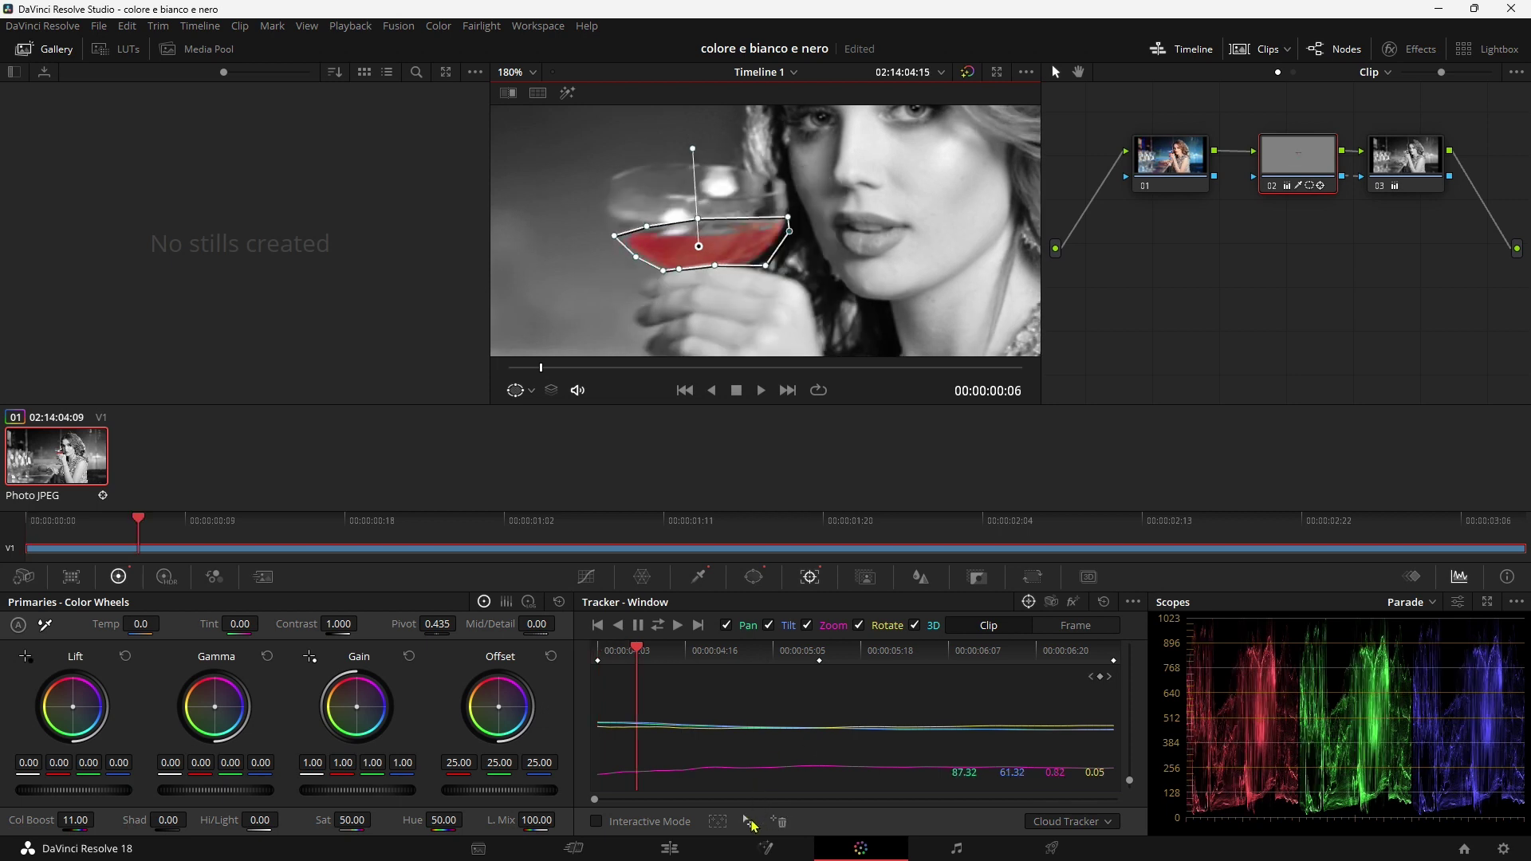
{"action": "left_click", "coordinate": [751, 823]}
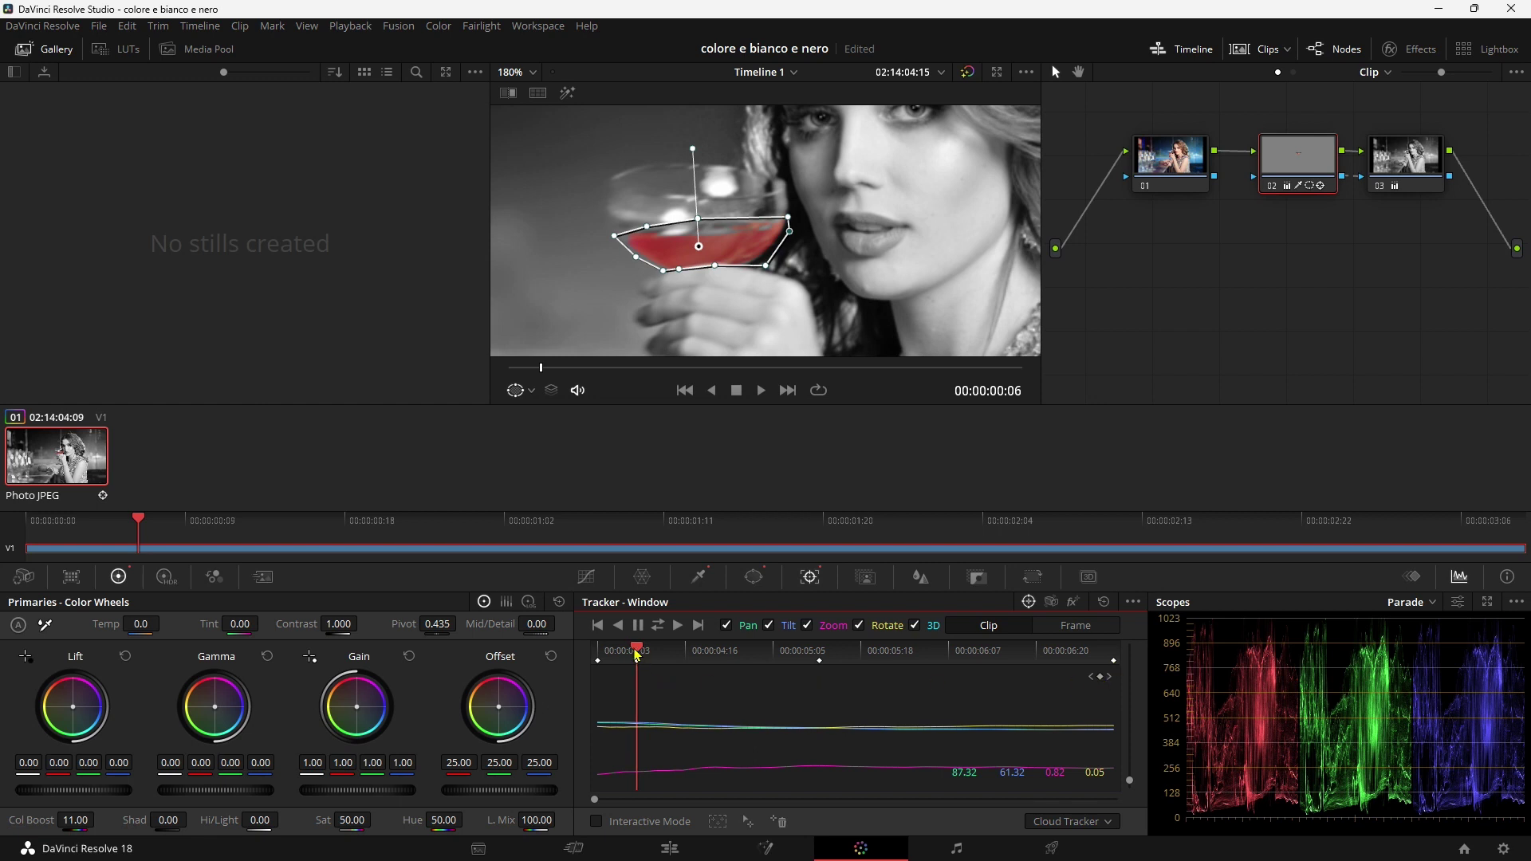
{"action": "left_click_drag", "start_coordinate": [637, 654], "coordinate": [599, 659]}
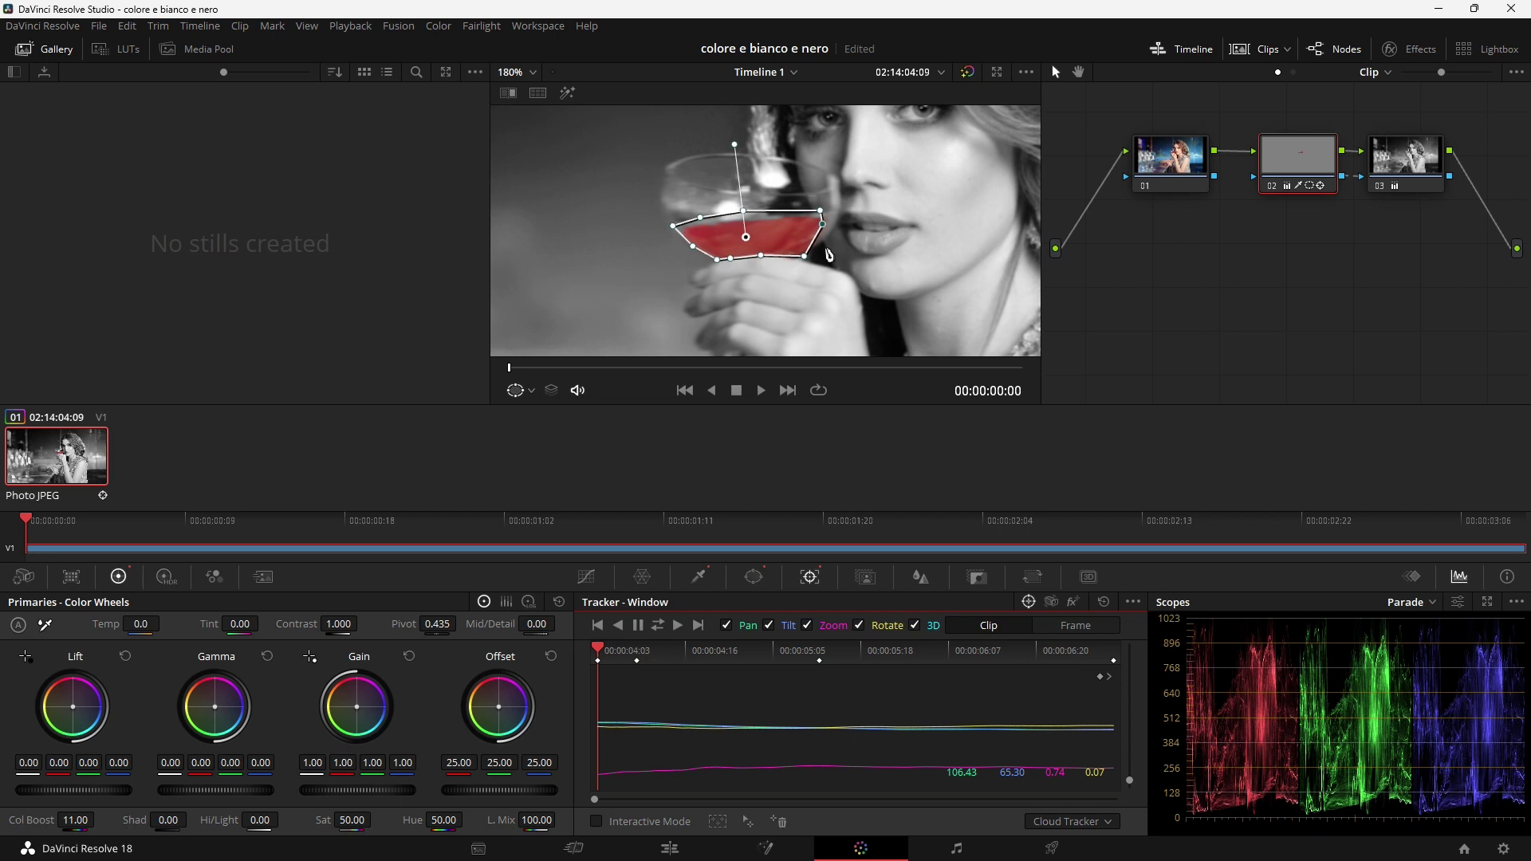
{"action": "mouse_move", "coordinate": [822, 224]}
{"action": "left_mouse_down"}
{"action": "mouse_move", "coordinate": [838, 235]}
{"action": "mouse_move", "coordinate": [842, 211]}
{"action": "left_mouse_up"}
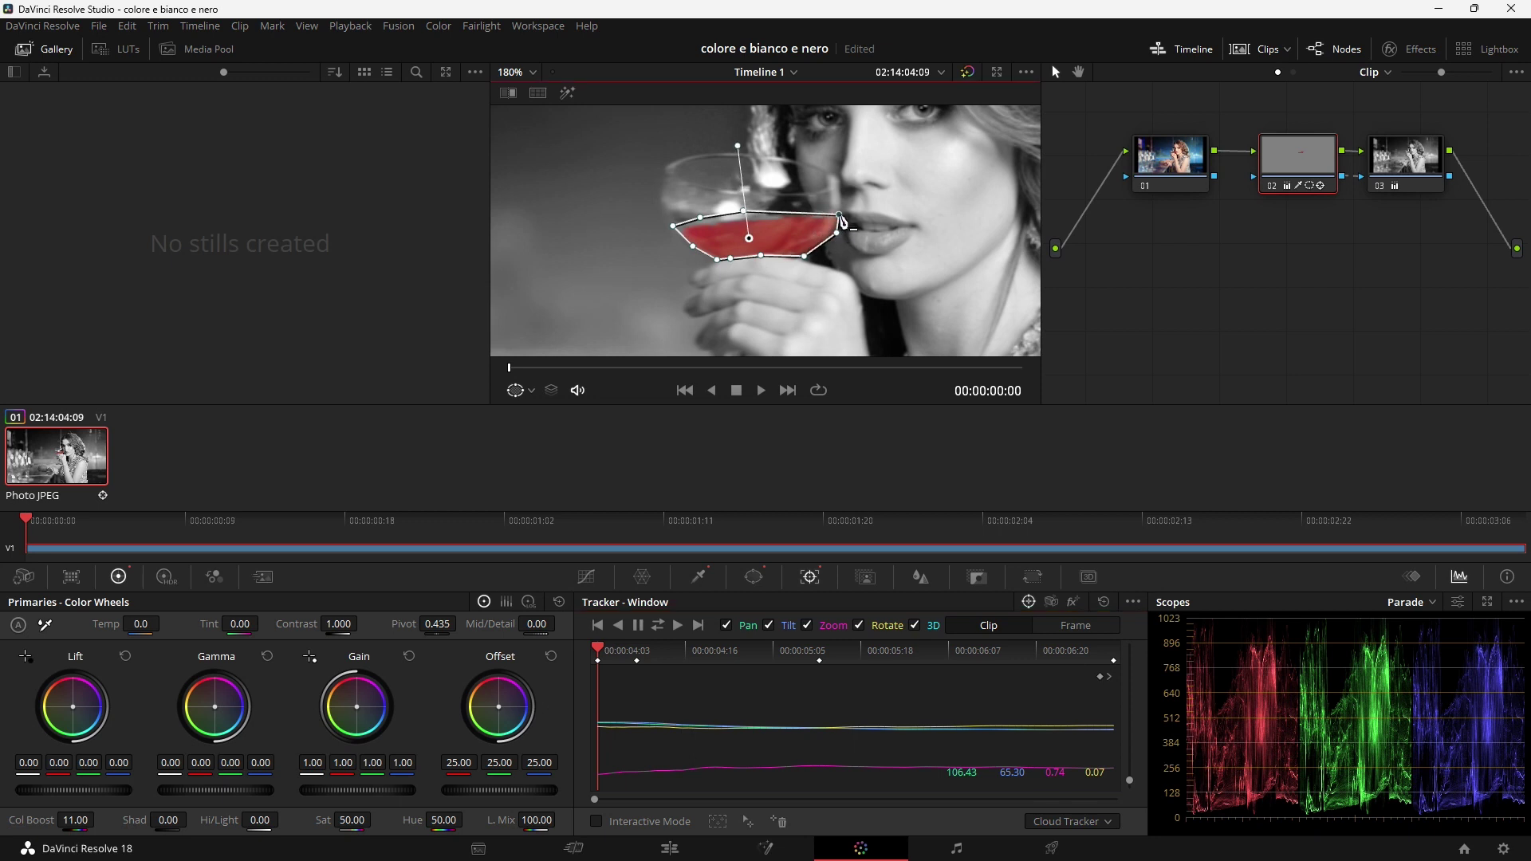
{"action": "mouse_move", "coordinate": [602, 653]}
{"action": "left_mouse_down"}
{"action": "mouse_move", "coordinate": [634, 651]}
{"action": "mouse_move", "coordinate": [616, 648]}
{"action": "left_mouse_up"}
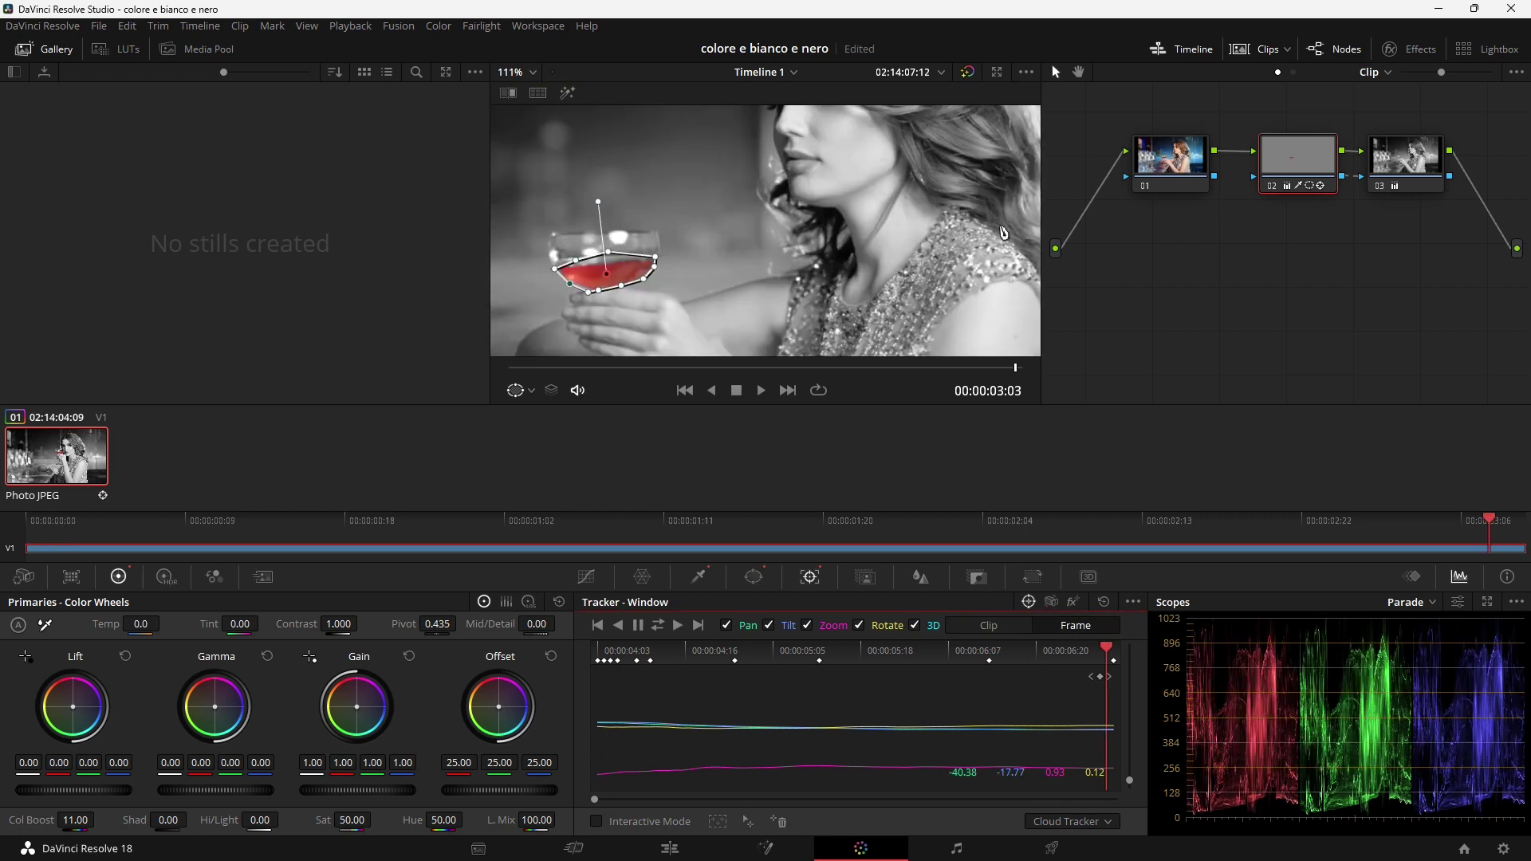
- Select node 03 to view the overall grade, zoom back out and go to the Edit page
{"action": "left_click", "coordinate": [1387, 152]}
{"action": "scroll", "coordinate": [665, 228], "scroll_direction": "down", "scroll_amount": 1}
{"action": "scroll", "coordinate": [666, 231], "scroll_direction": "down", "scroll_amount": 1}
{"action": "scroll", "coordinate": [666, 233], "scroll_direction": "down", "scroll_amount": 1}
{"action": "scroll", "coordinate": [666, 234], "scroll_direction": "down", "scroll_amount": 1}
{"action": "scroll", "coordinate": [666, 235], "scroll_direction": "down", "scroll_amount": 1}
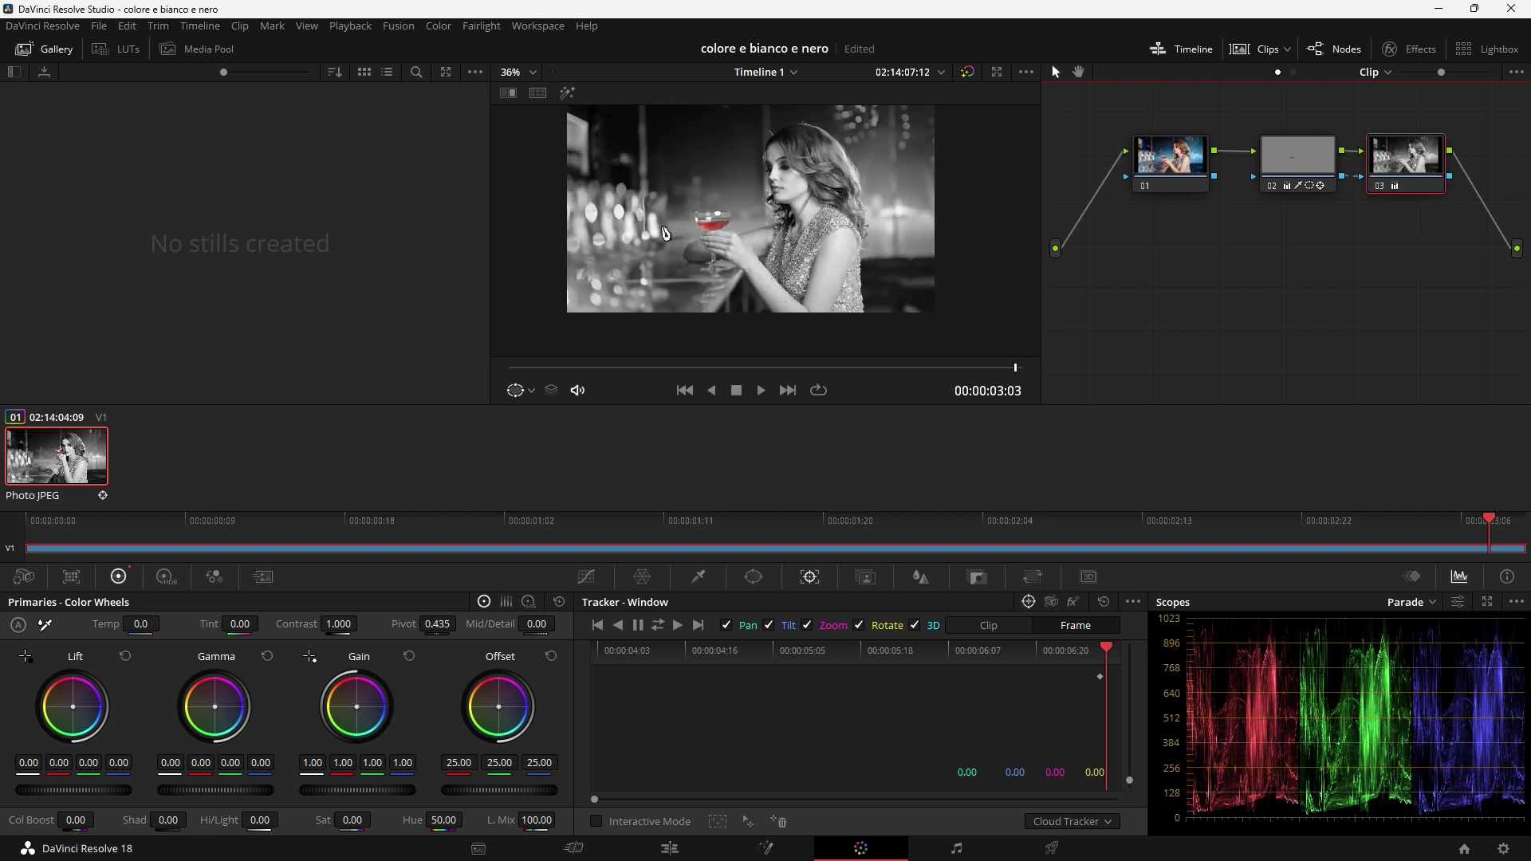
{"action": "scroll", "coordinate": [666, 237], "scroll_direction": "down", "scroll_amount": 1}
{"action": "left_click", "coordinate": [664, 849]}
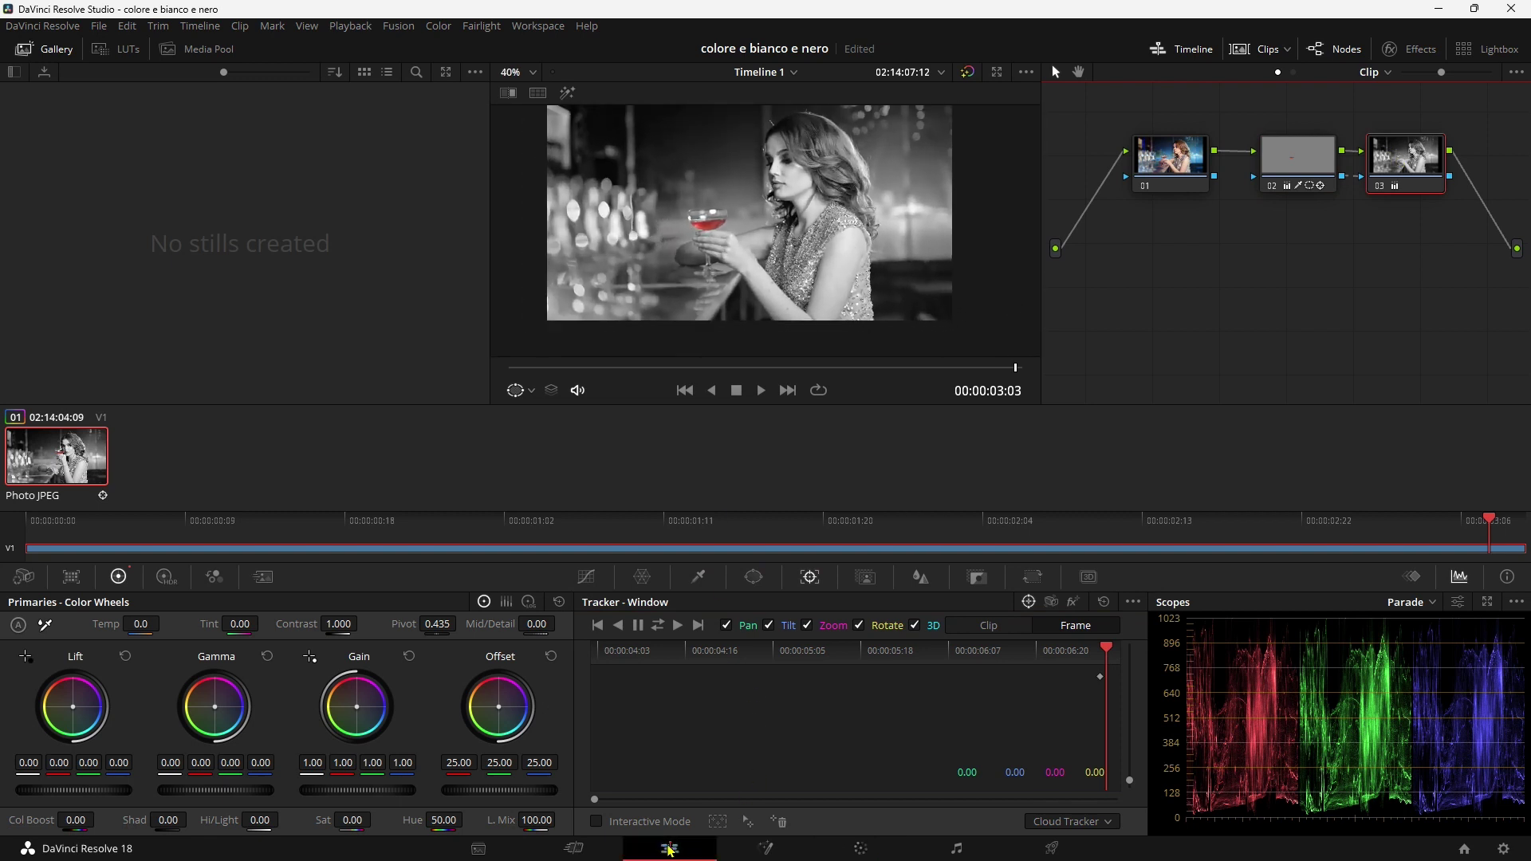
{"action": "key", "text": "Home"}
{"action": "key", "text": "space"}
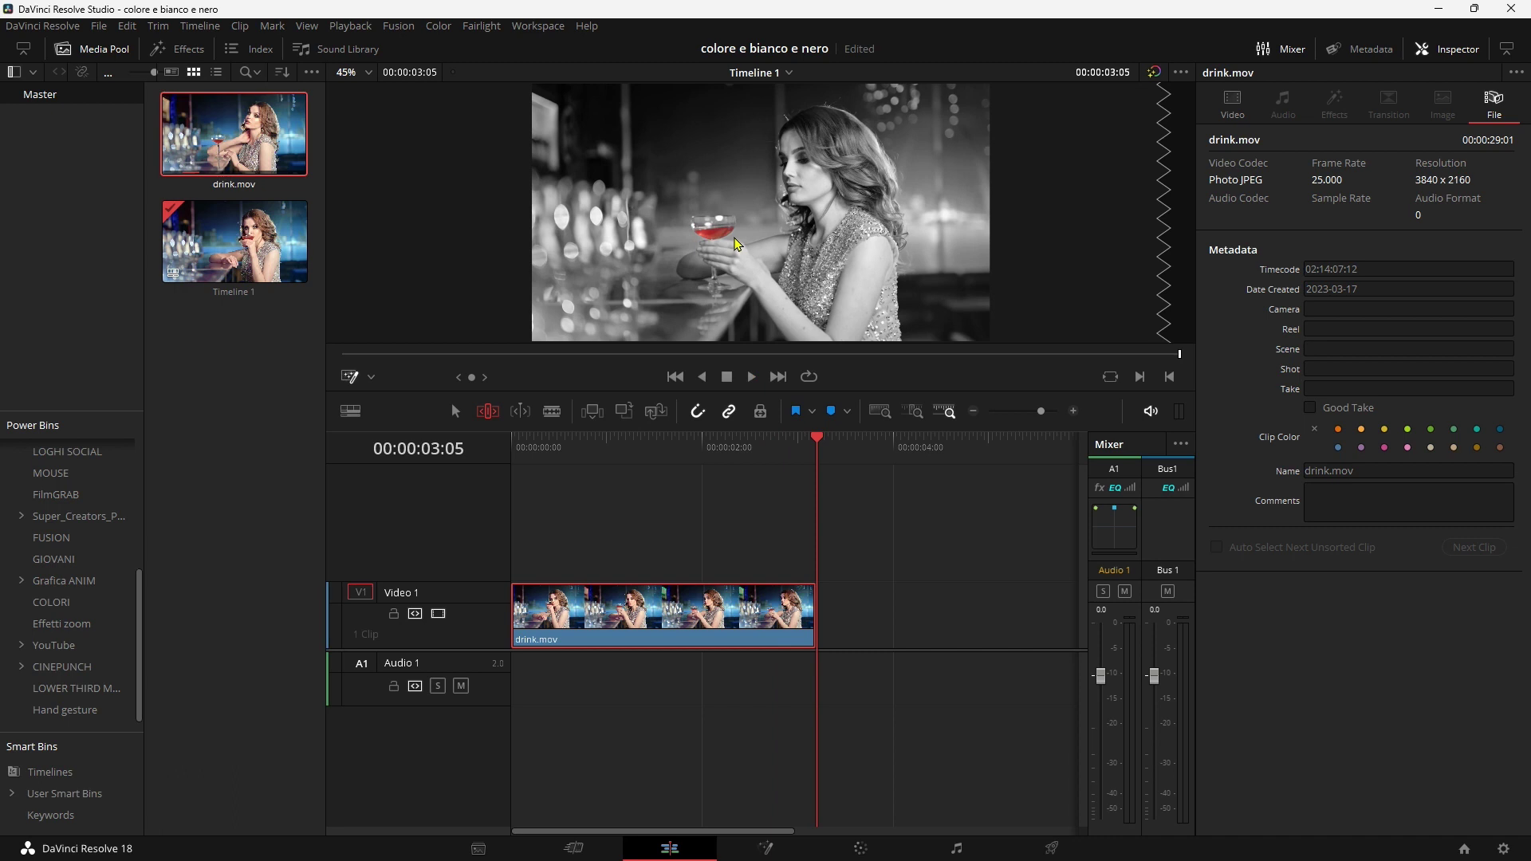
{"action": "left_click_drag", "start_coordinate": [813, 445], "coordinate": [465, 447]}
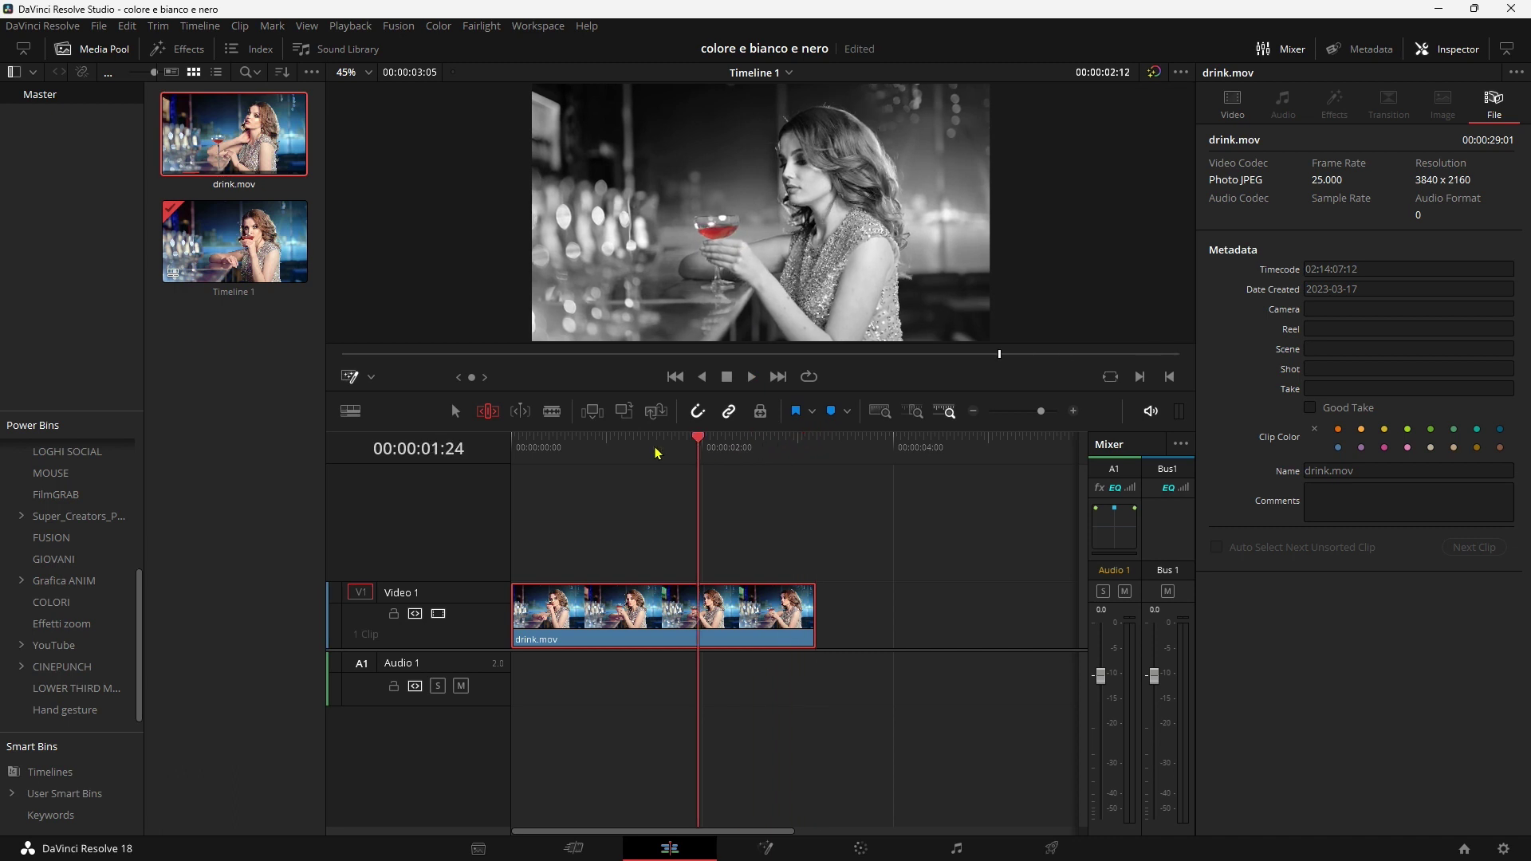
{"action": "key", "text": "space"}
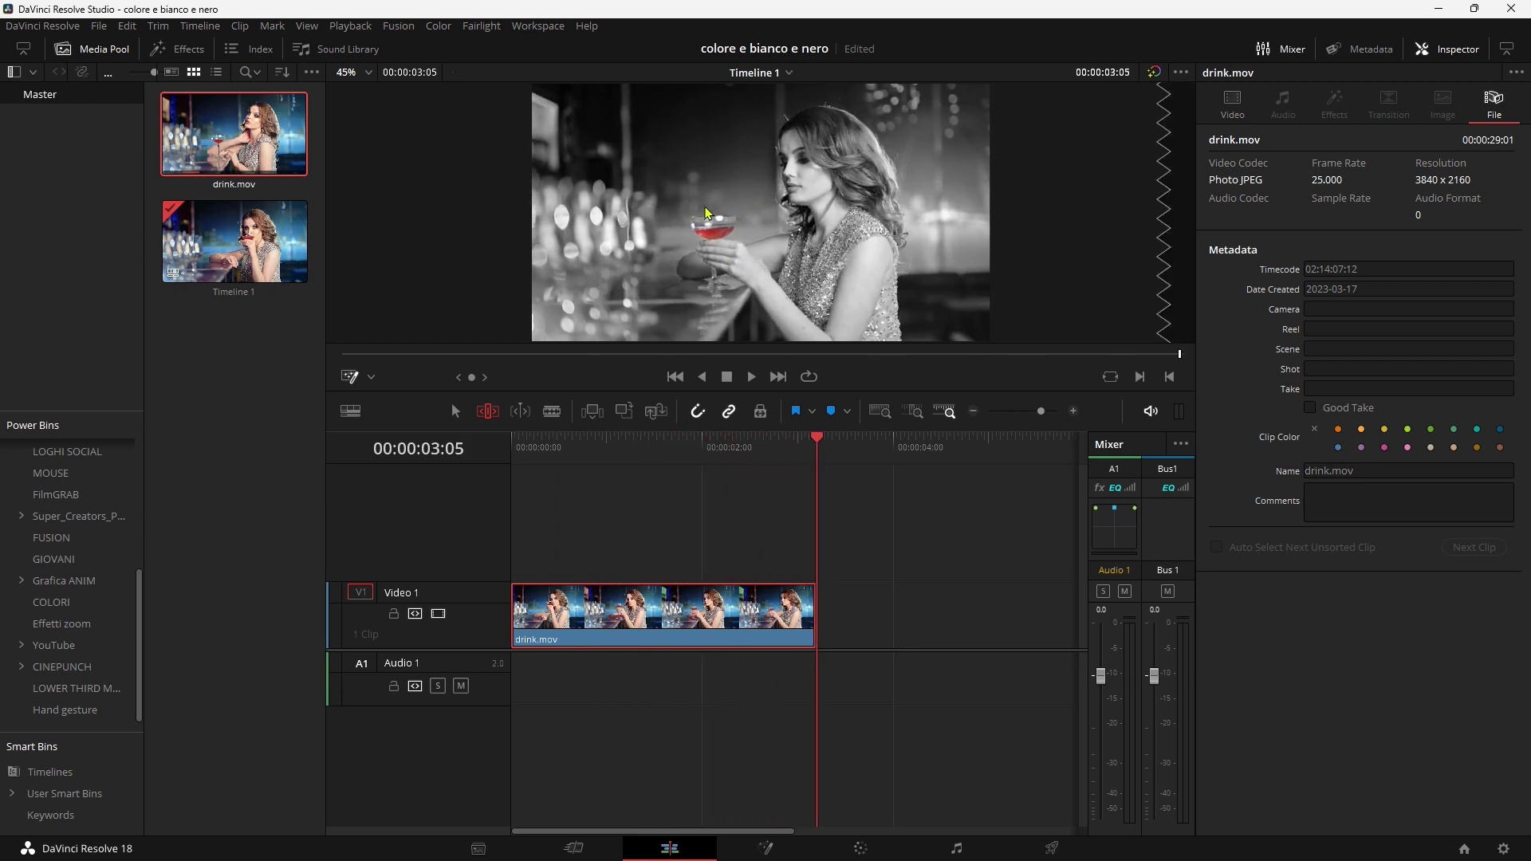
{"action": "left_click_drag", "start_coordinate": [817, 455], "coordinate": [451, 453]}
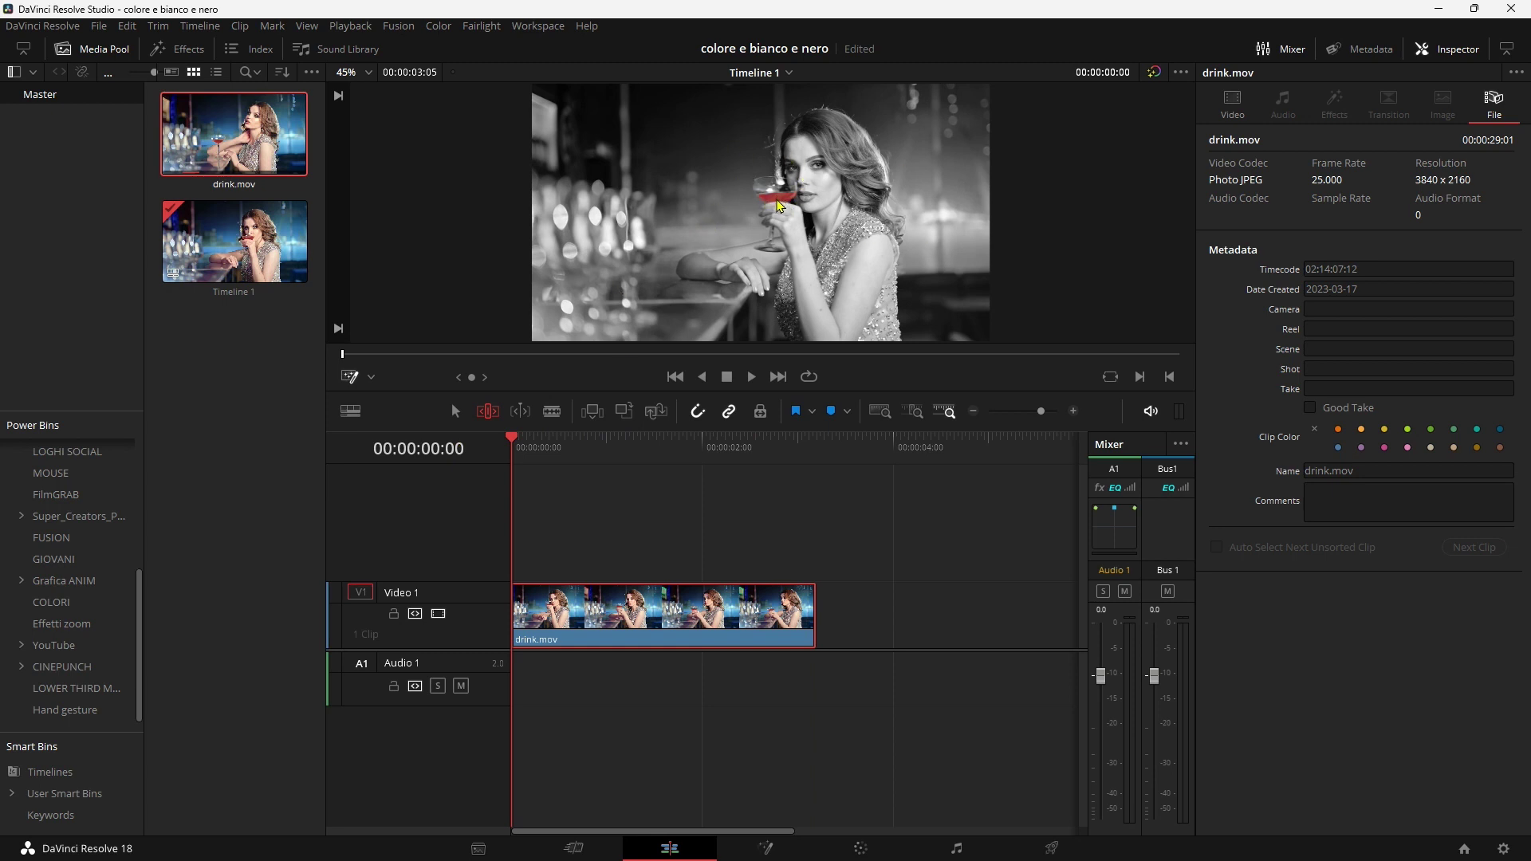
{"action": "key", "text": "space"}
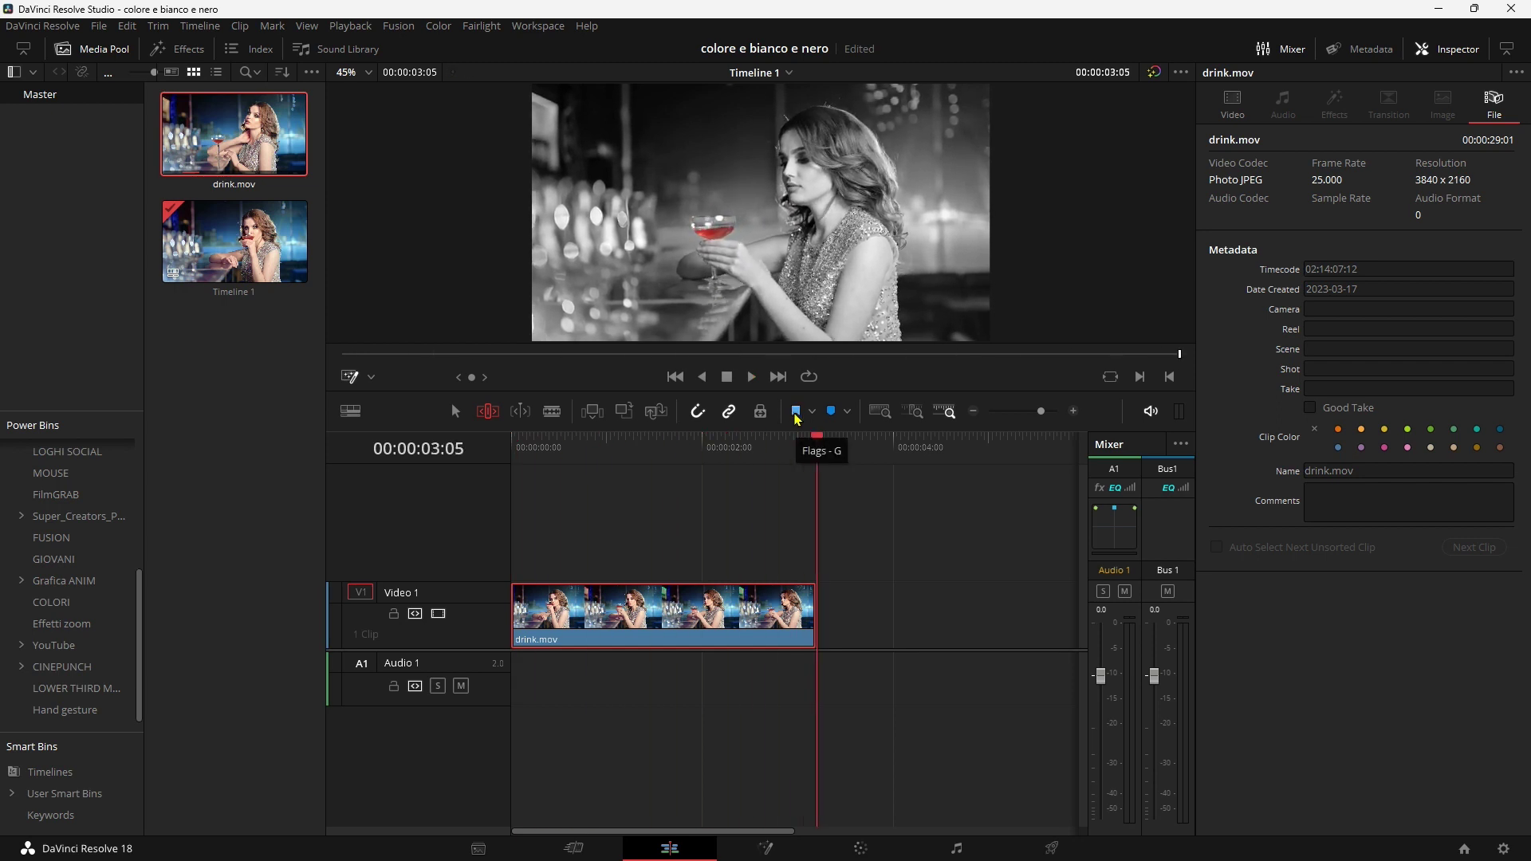
{"action": "mouse_move", "coordinate": [812, 459]}
{"action": "left_mouse_down"}
{"action": "mouse_move", "coordinate": [610, 456]}
{"action": "mouse_move", "coordinate": [478, 484]}
{"action": "left_mouse_up"}
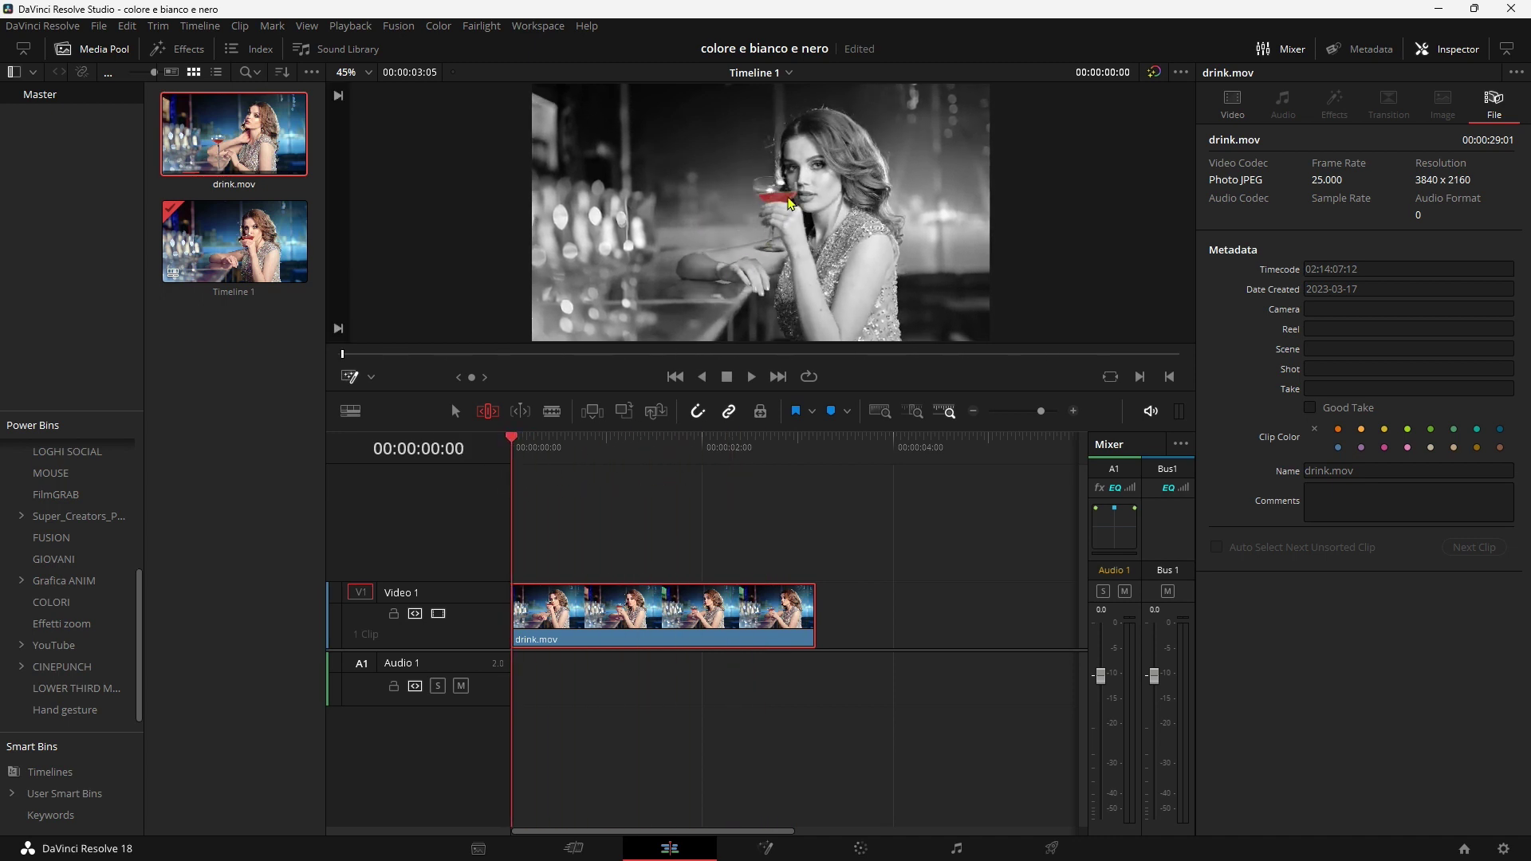
{"action": "mouse_move", "coordinate": [813, 626]}
{"action": "left_mouse_down"}
{"action": "mouse_move", "coordinate": [795, 626]}
{"action": "mouse_move", "coordinate": [813, 626]}
{"action": "left_mouse_up"}
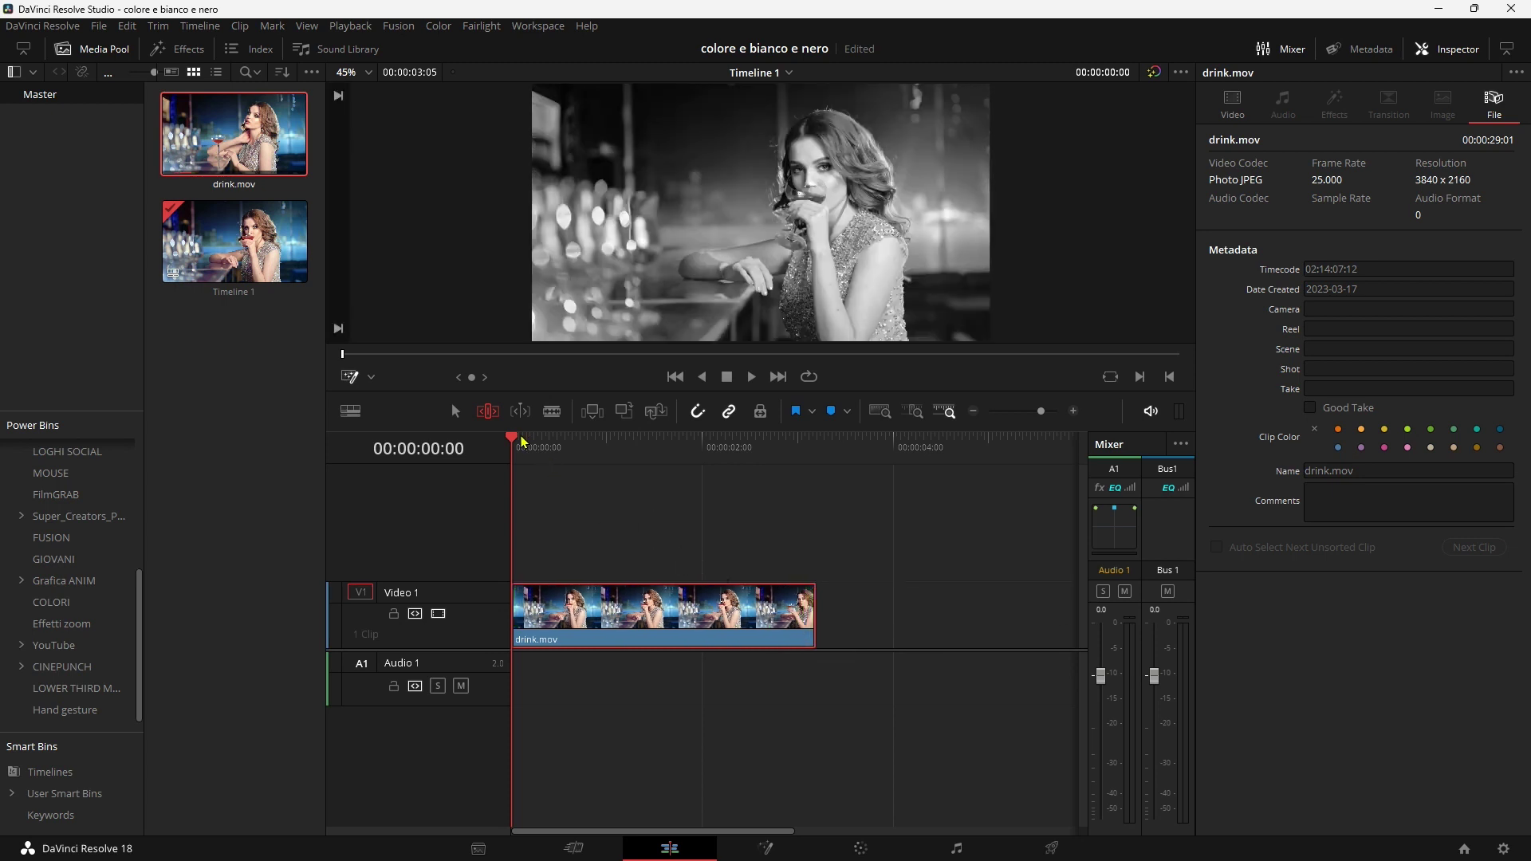
{"action": "mouse_move", "coordinate": [527, 450]}
{"action": "left_mouse_down"}
{"action": "mouse_move", "coordinate": [616, 464]}
{"action": "mouse_move", "coordinate": [476, 464]}
{"action": "mouse_move", "coordinate": [494, 464]}
{"action": "left_mouse_up"}
- On the Color page, stretch node 02's window corner further to cover the cocktail
{"action": "left_click", "coordinate": [857, 847]}
{"action": "right_click", "coordinate": [1304, 162]}
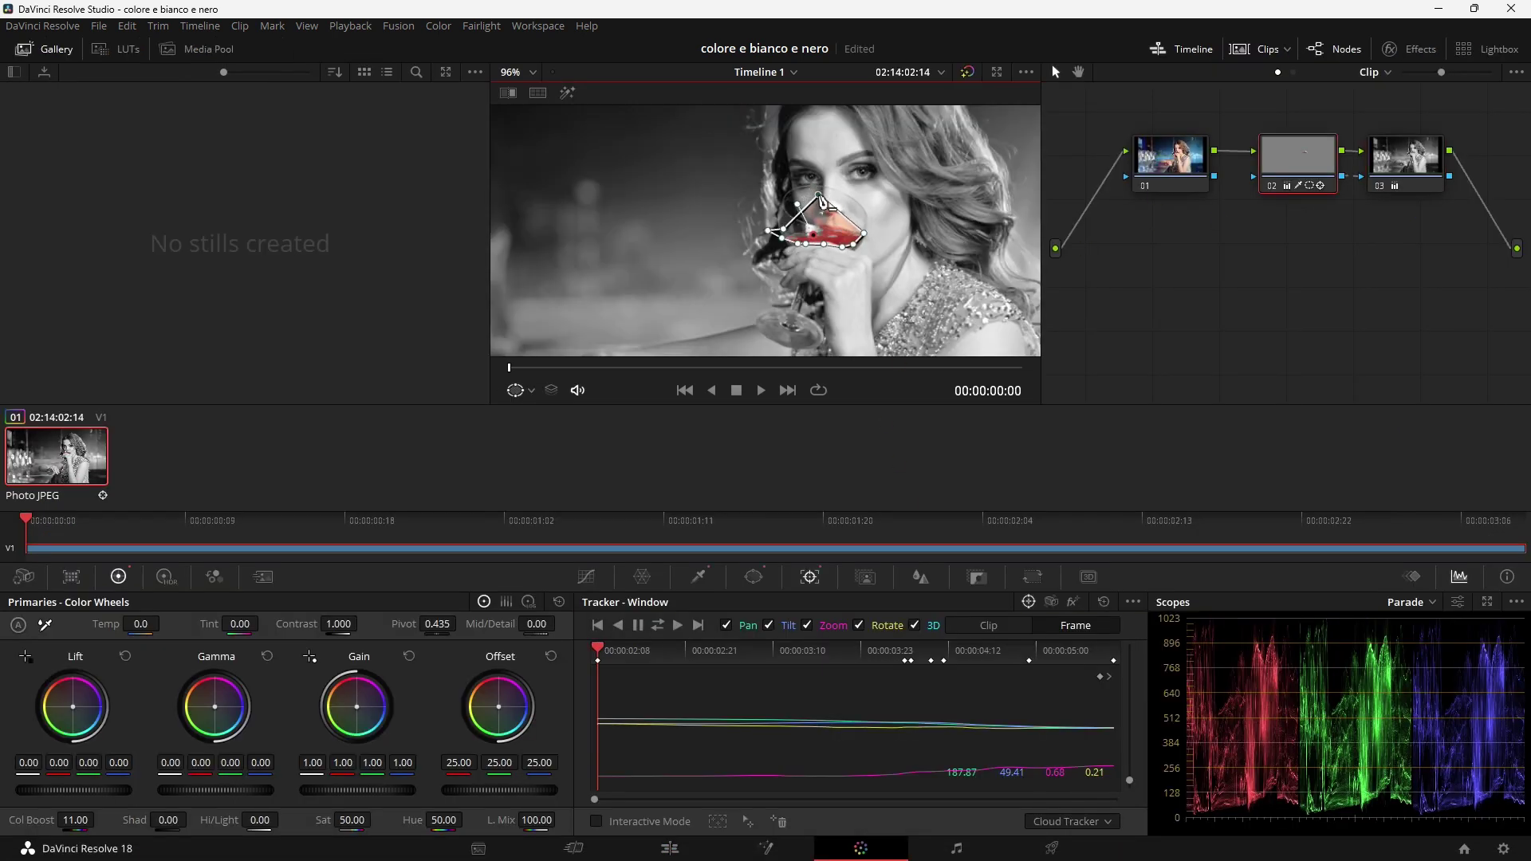
{"action": "mouse_move", "coordinate": [866, 238]}
{"action": "left_mouse_down"}
{"action": "mouse_move", "coordinate": [908, 223]}
{"action": "mouse_move", "coordinate": [866, 264]}
{"action": "left_mouse_up"}
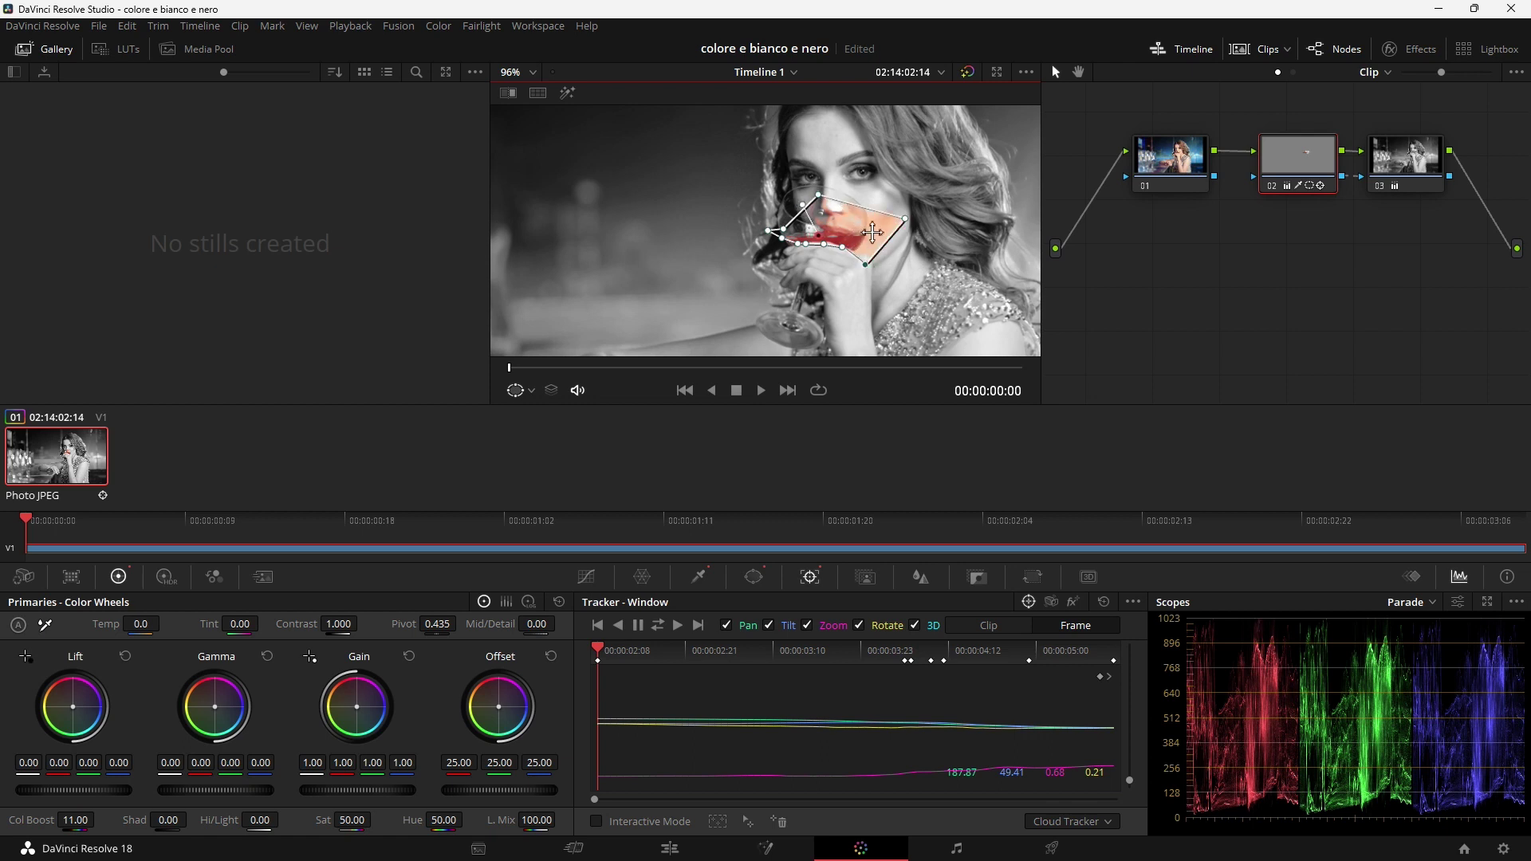
- Tighten the HSL qualifier: narrow Hue width, raise Saturation low softness, set Luminance low 54.4 and high about 70
{"action": "left_click", "coordinate": [698, 578]}
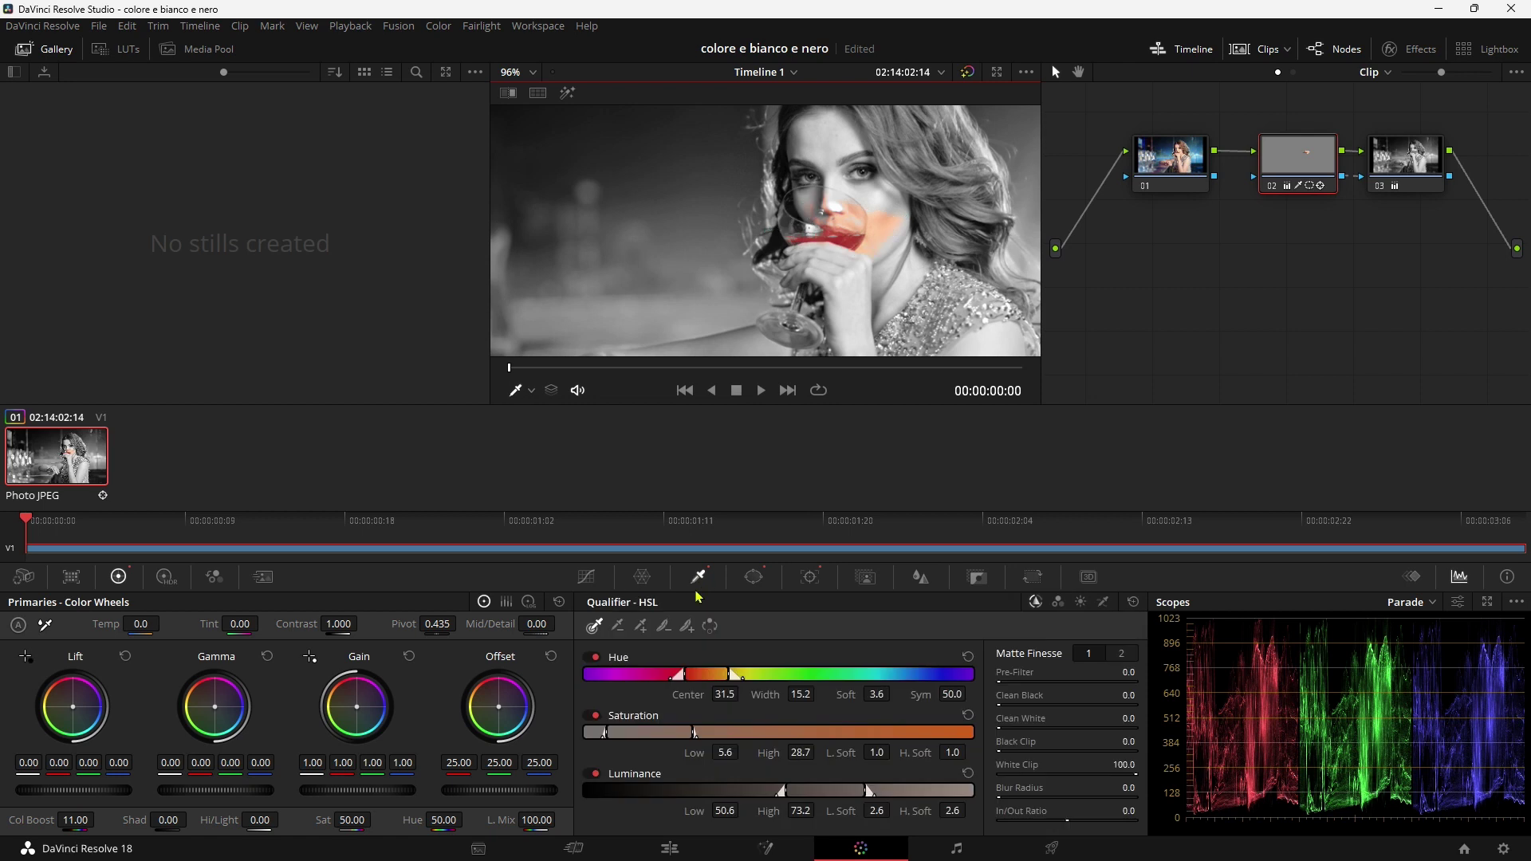
{"action": "left_click", "coordinate": [686, 684]}
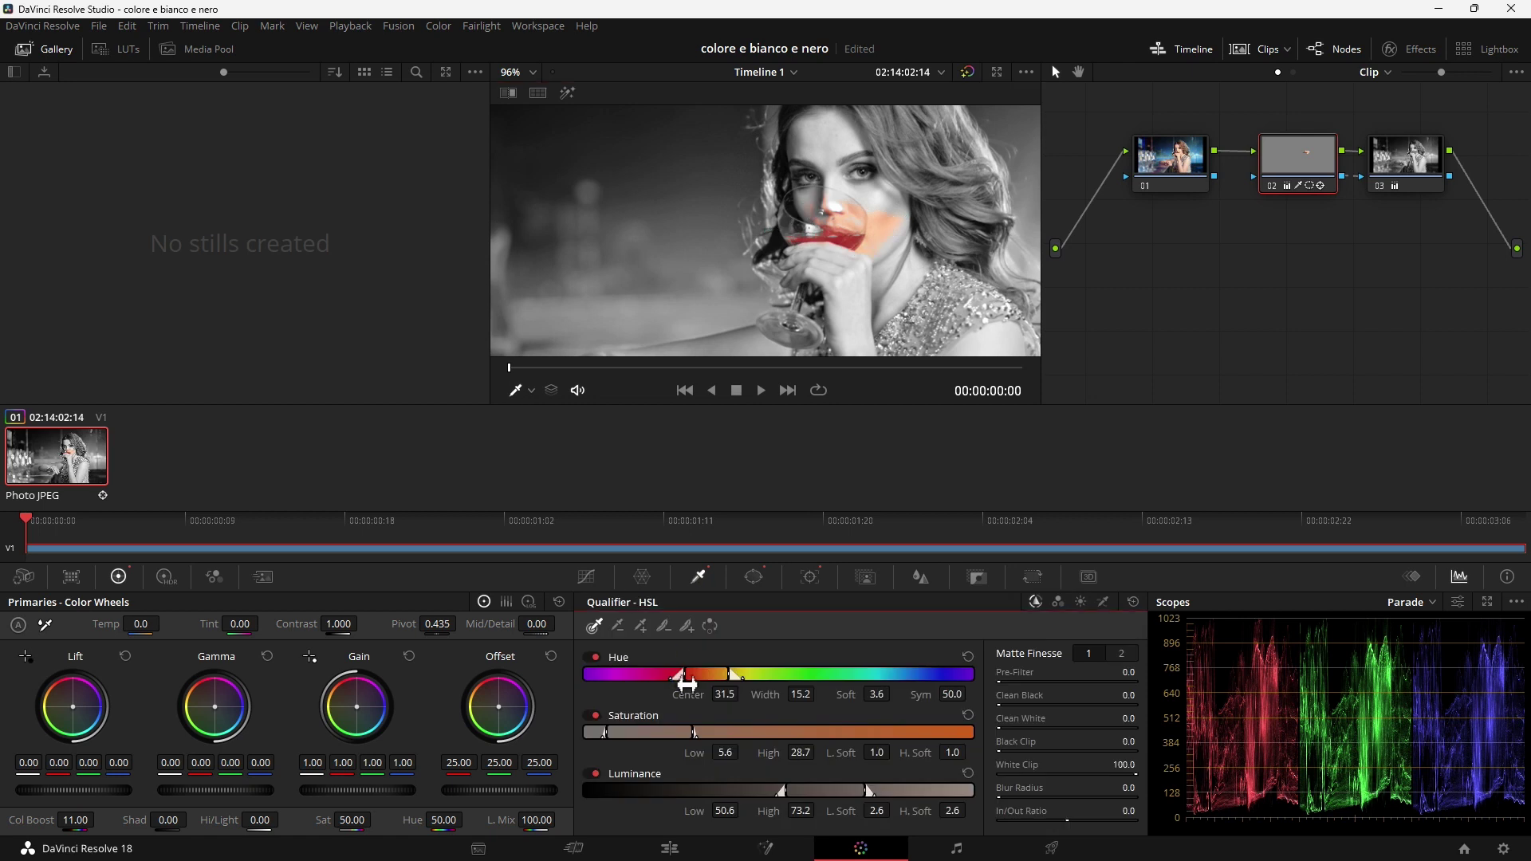
{"action": "left_click_drag", "start_coordinate": [606, 740], "coordinate": [670, 744]}
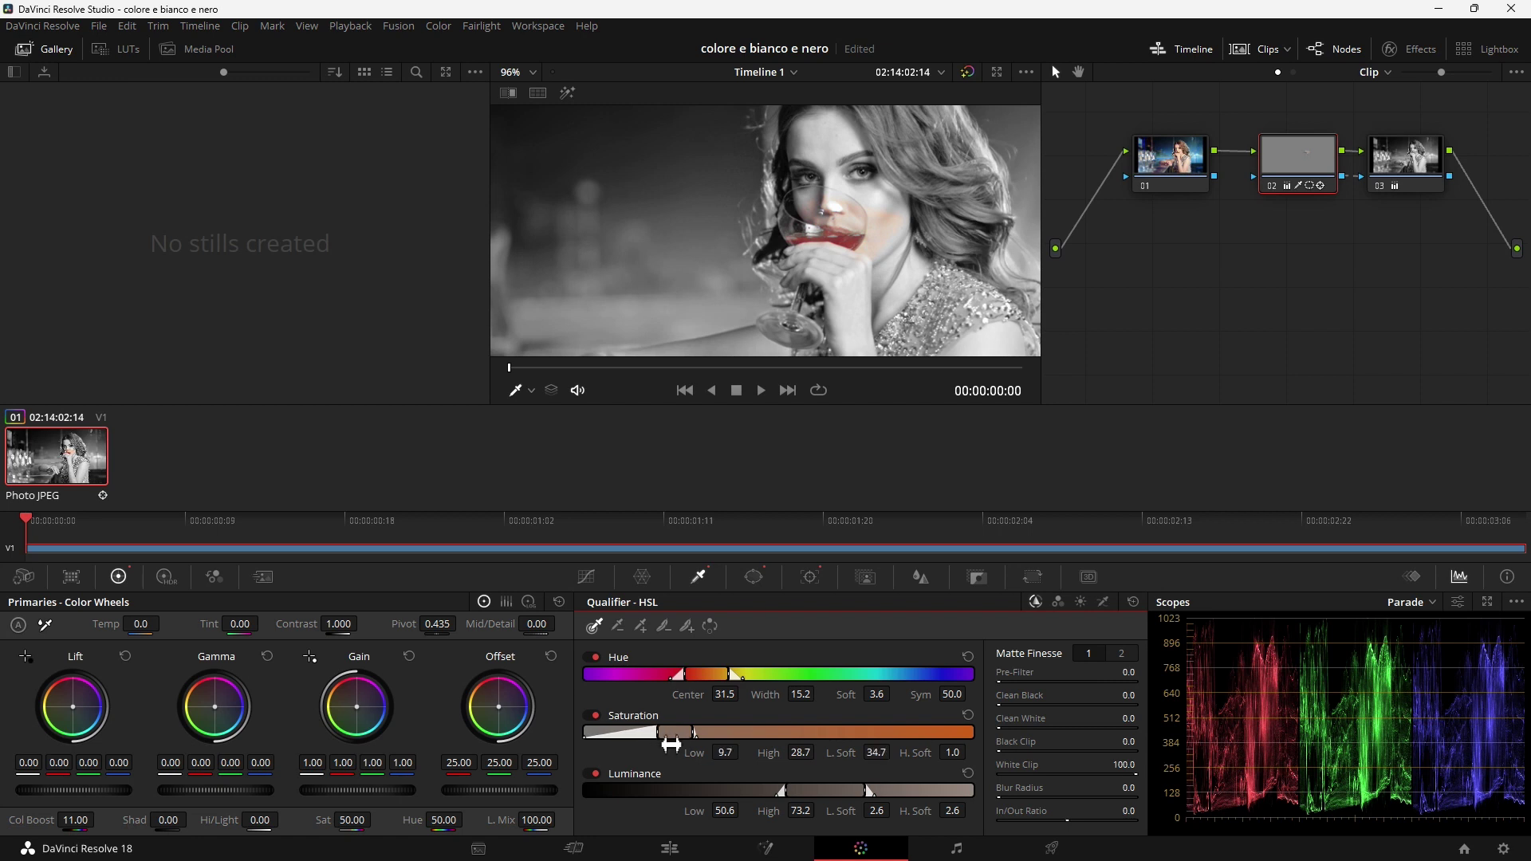
{"action": "left_click_drag", "start_coordinate": [729, 676], "coordinate": [709, 679]}
{"action": "left_click_drag", "start_coordinate": [791, 799], "coordinate": [805, 795]}
{"action": "left_click_drag", "start_coordinate": [870, 796], "coordinate": [858, 796]}
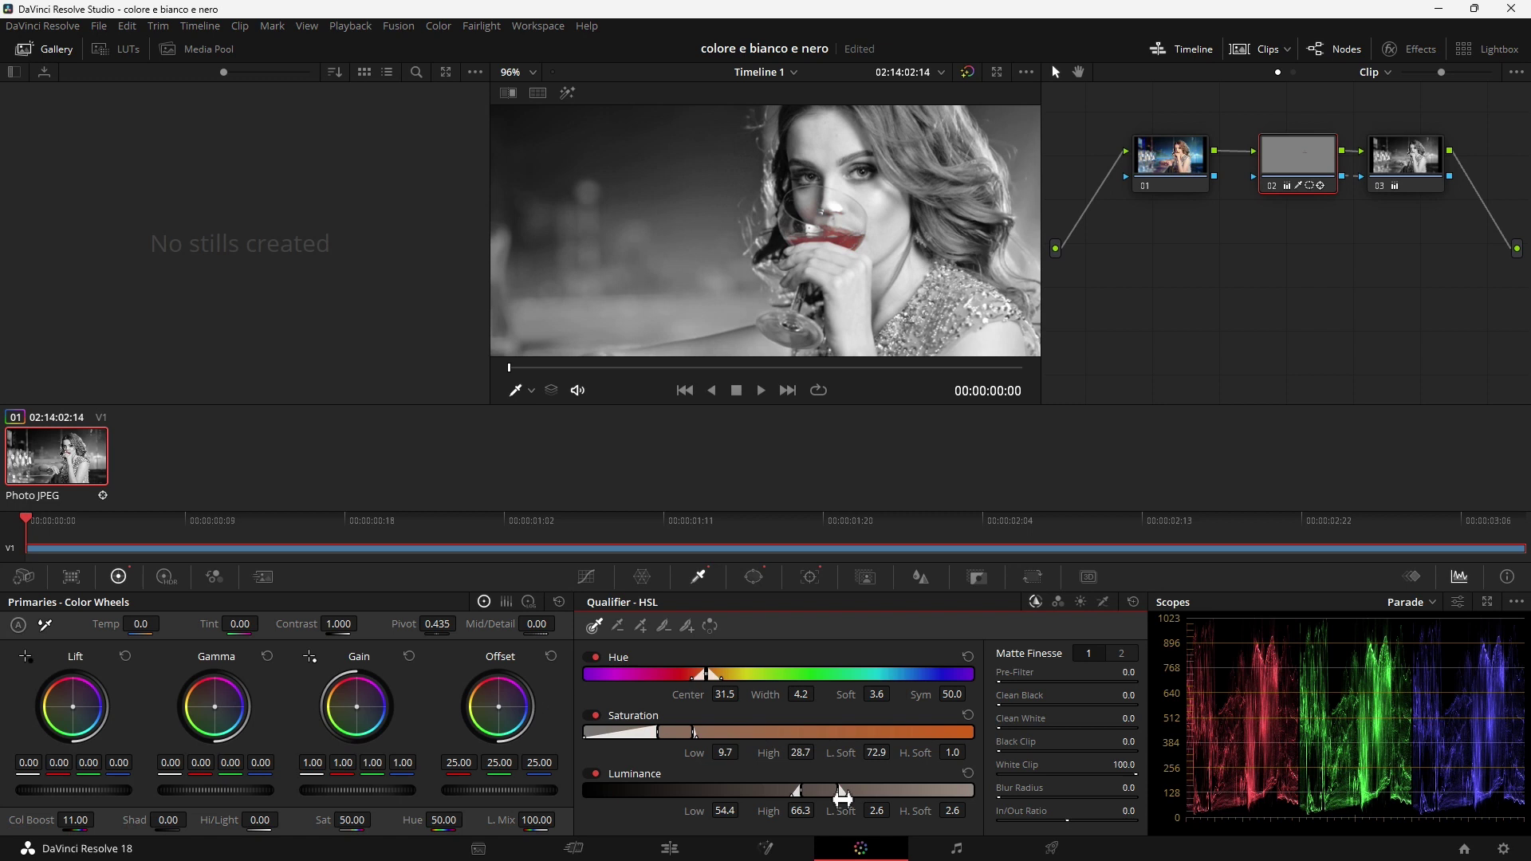
- Inspect the glass in the zoomed viewer, then return to the Edit page at about two seconds in
{"action": "scroll", "coordinate": [869, 228], "scroll_direction": "up", "scroll_amount": 1}
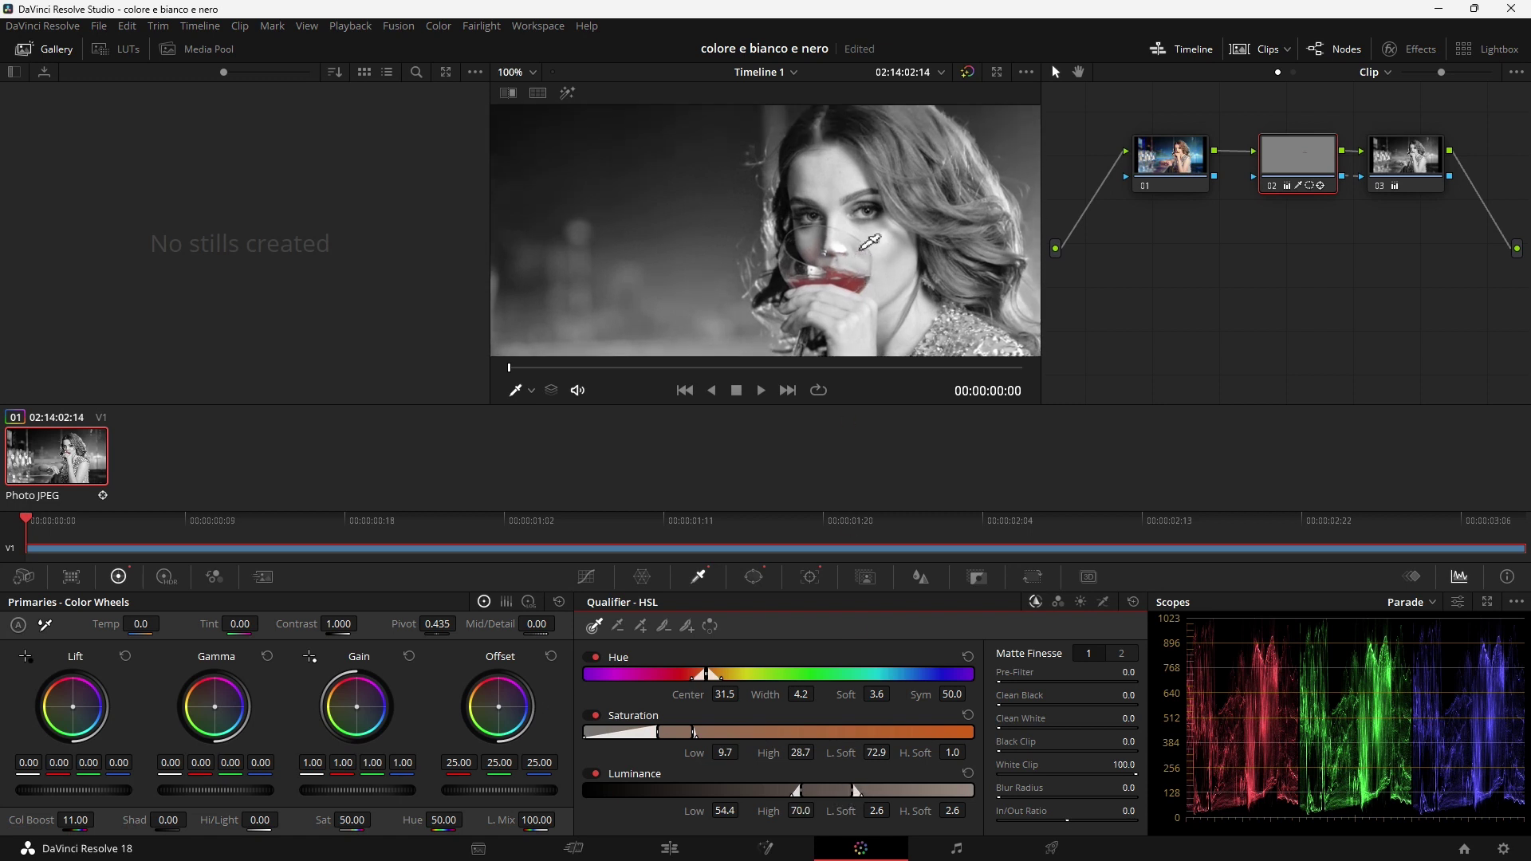
{"action": "scroll", "coordinate": [869, 236], "scroll_direction": "up", "scroll_amount": 1}
{"action": "scroll", "coordinate": [871, 247], "scroll_direction": "up", "scroll_amount": 1}
{"action": "scroll", "coordinate": [872, 255], "scroll_direction": "up", "scroll_amount": 1}
{"action": "left_click_drag", "start_coordinate": [871, 255], "coordinate": [823, 191]}
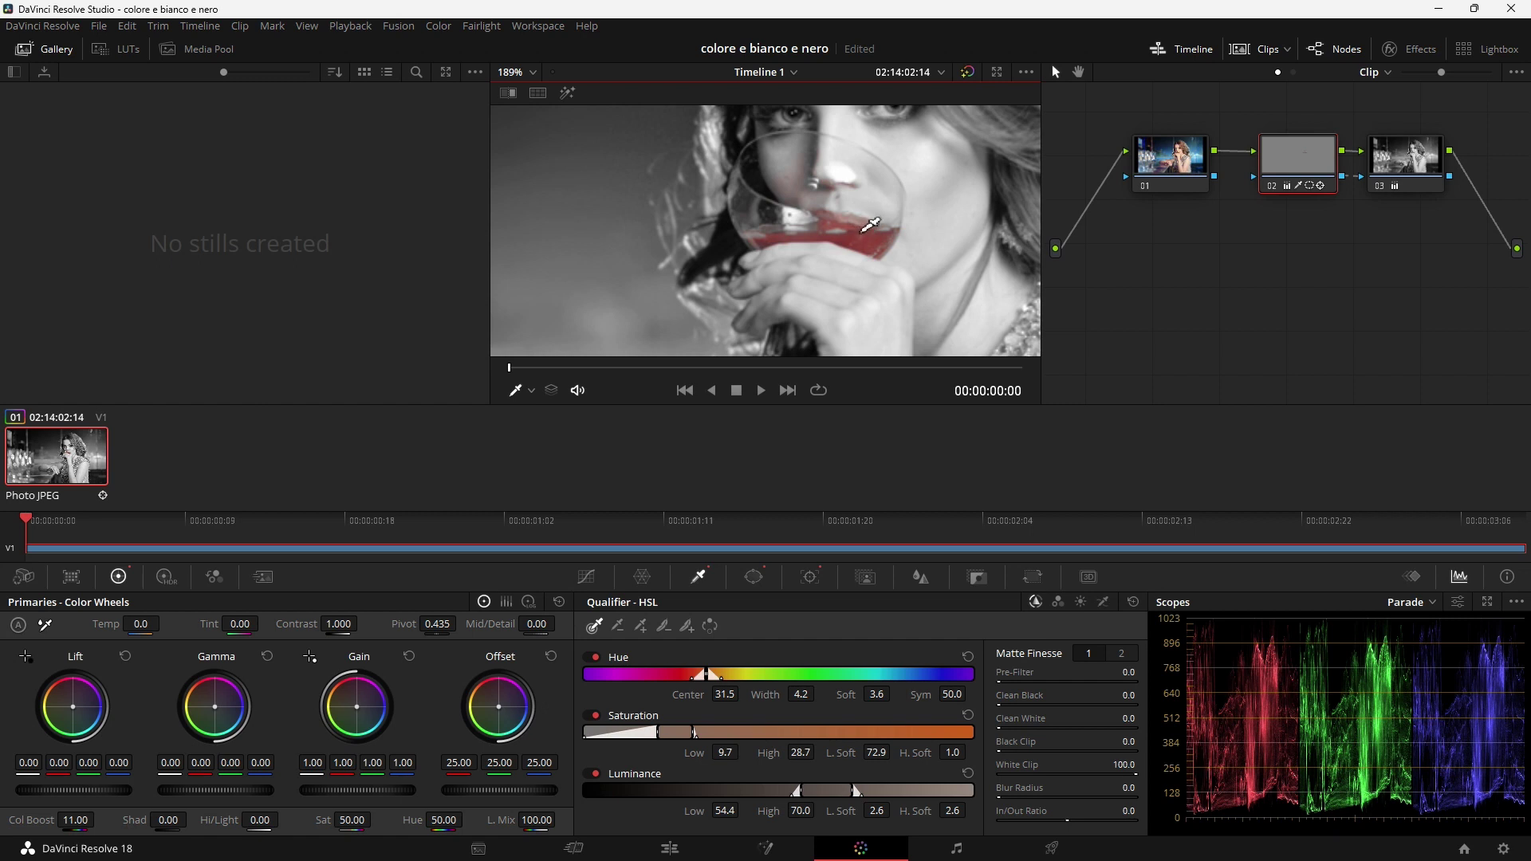
{"action": "scroll", "coordinate": [877, 287], "scroll_direction": "down", "scroll_amount": 1}
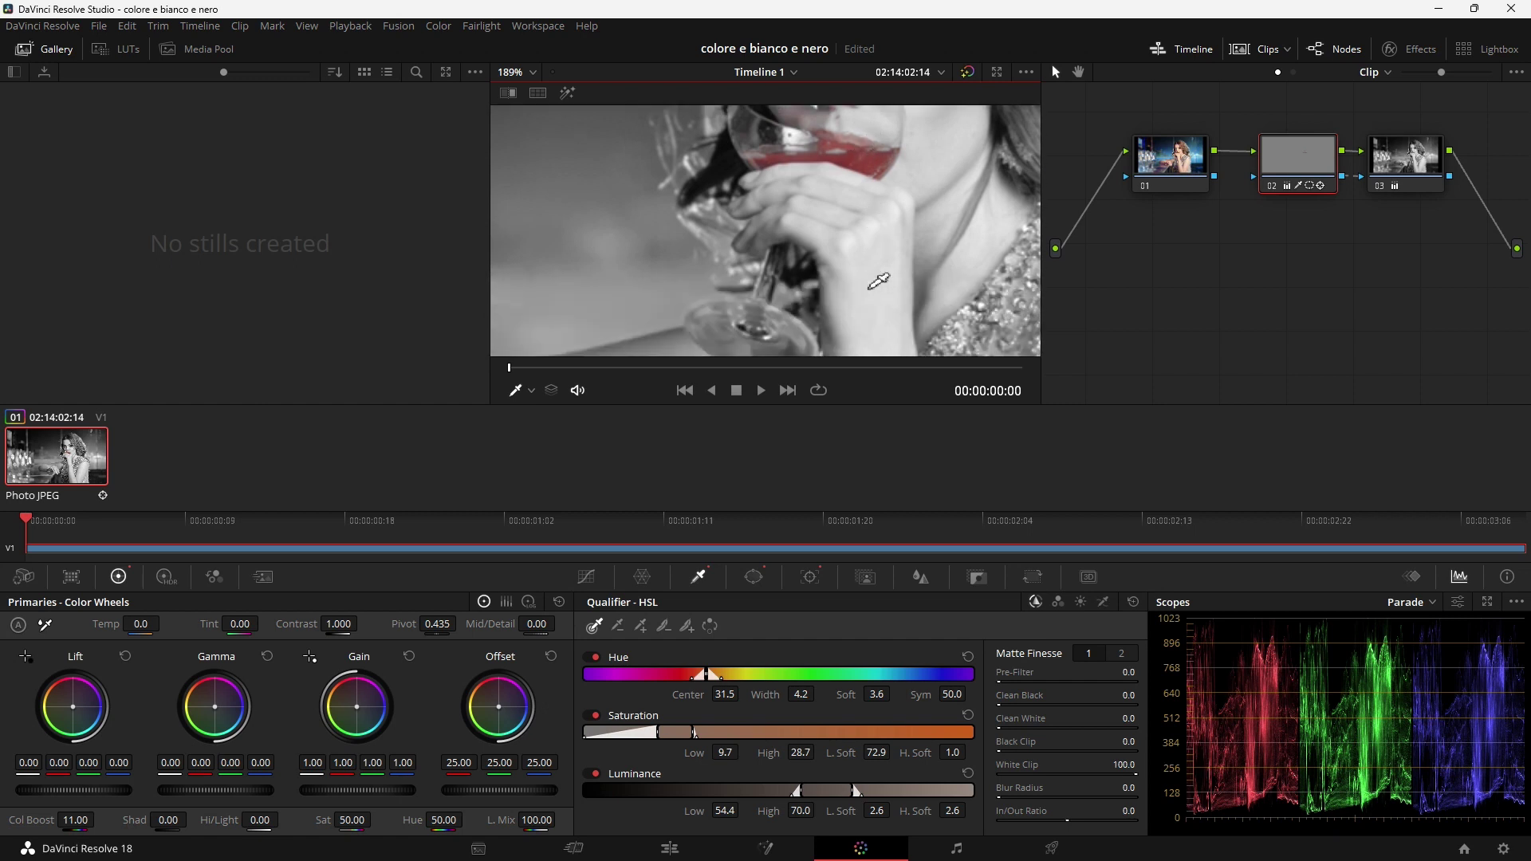
{"action": "scroll", "coordinate": [871, 291], "scroll_direction": "down", "scroll_amount": 1}
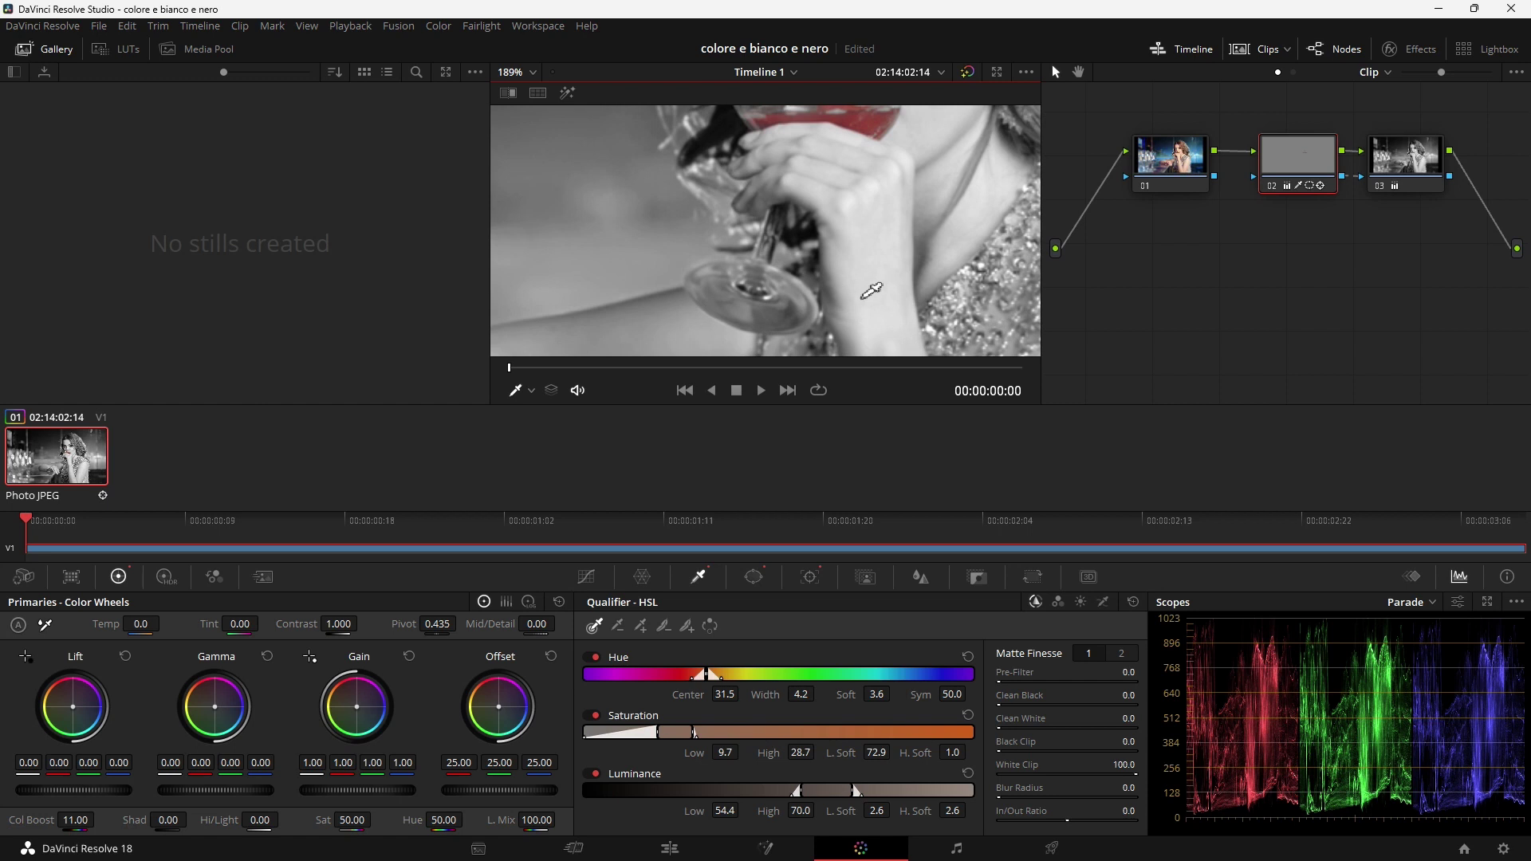
{"action": "left_click", "coordinate": [673, 847]}
{"action": "left_click", "coordinate": [690, 445]}
{"action": "key", "text": "space"}
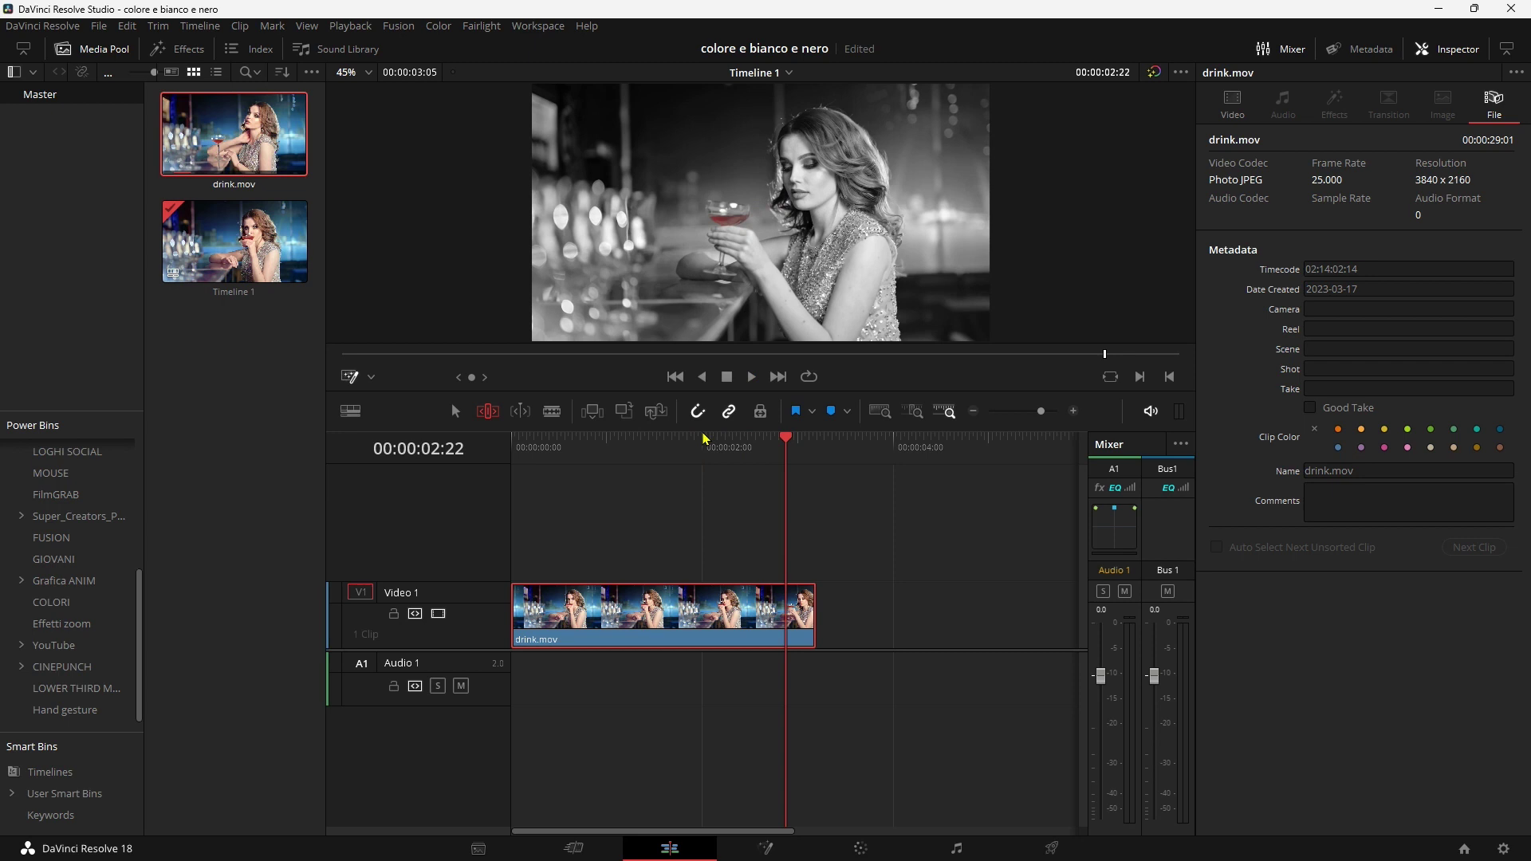